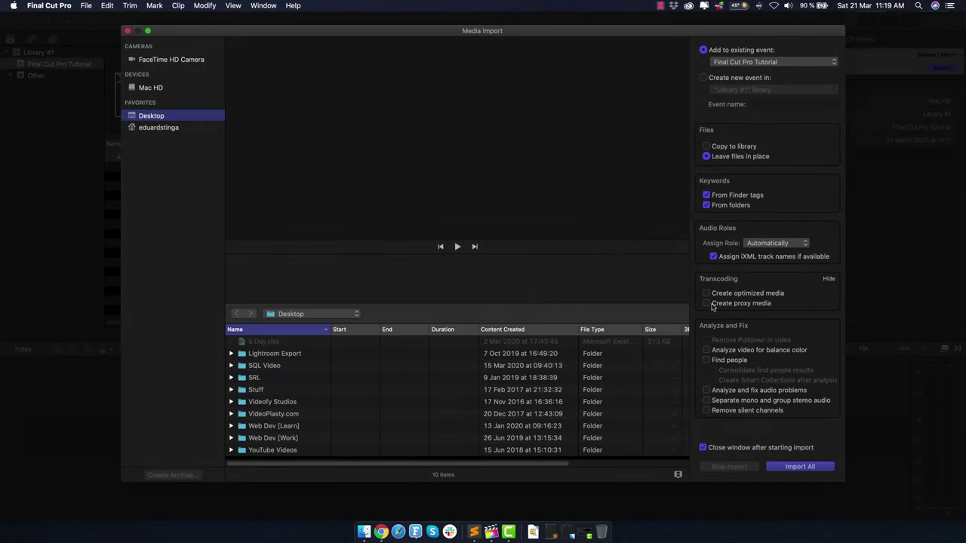
Bring summer nights.wav, lagoon.mov, sailboat.mov and woman-on-beach.mov from Finder into the Final Cut Pro Tutorial event, leaving the Media Import window.
left_click(129, 31)
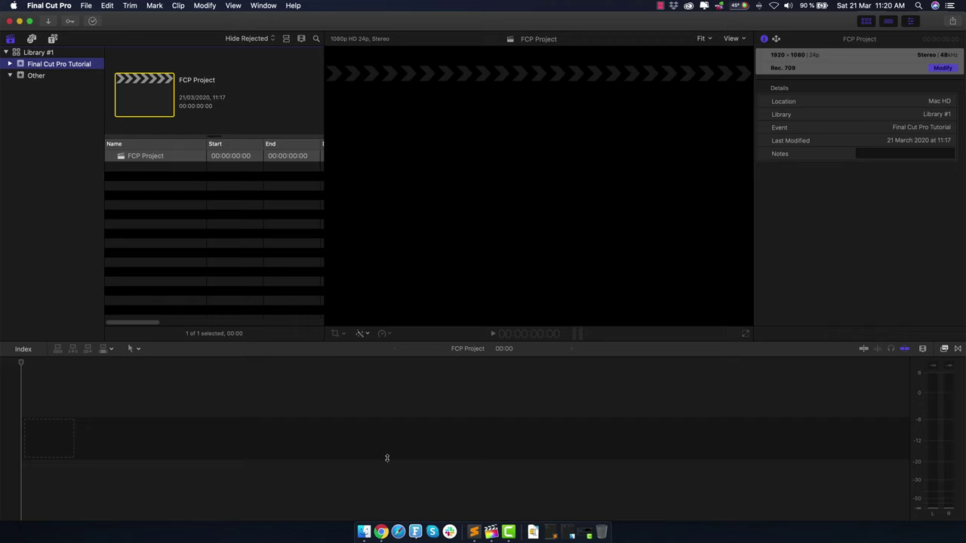
left_click(363, 532)
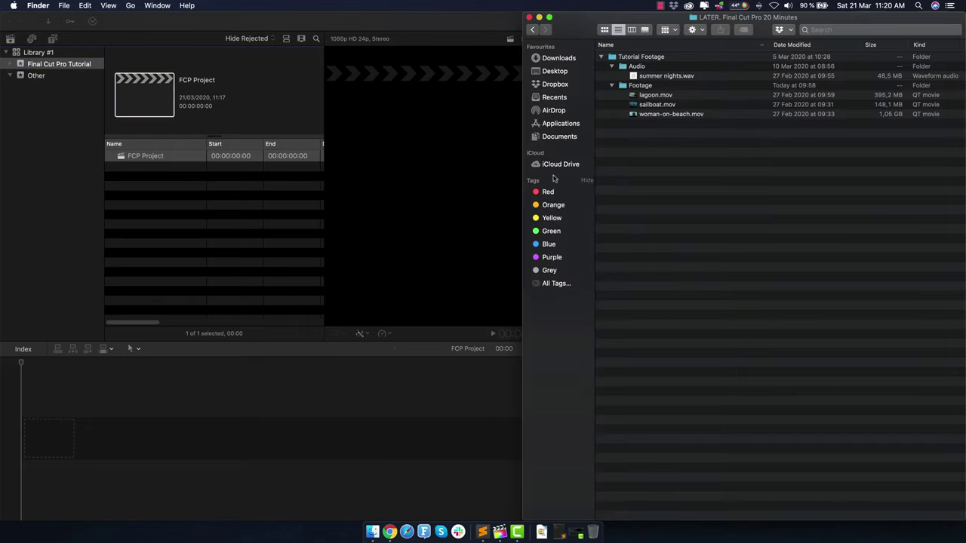
left_click(661, 77)
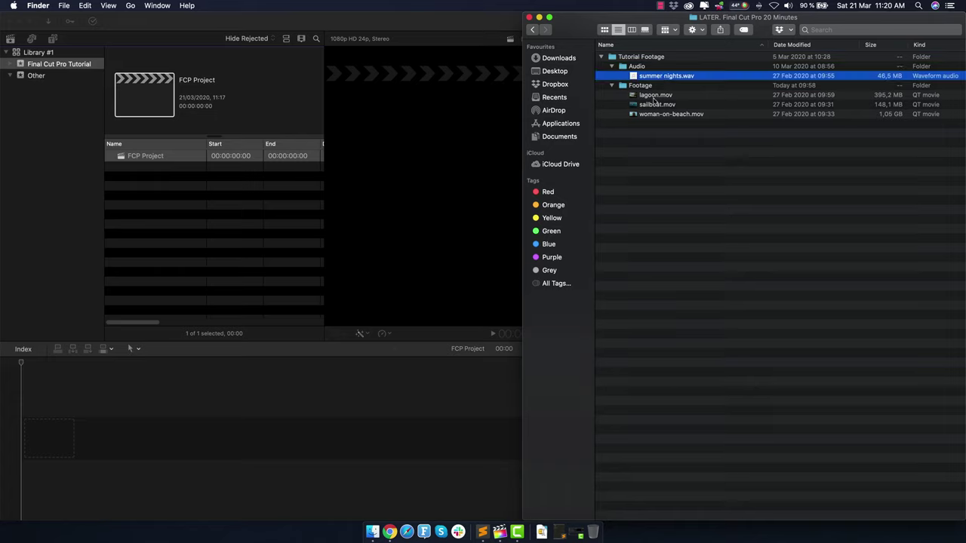
left_click(660, 96, "super")
left_click(661, 105, "super")
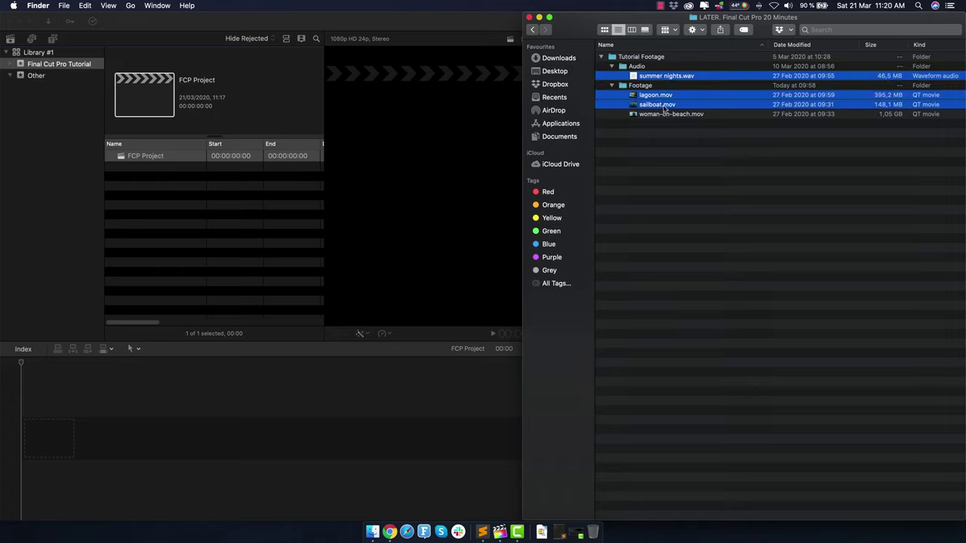
left_click(669, 114, "super")
left_click_drag(681, 109, 161, 189)
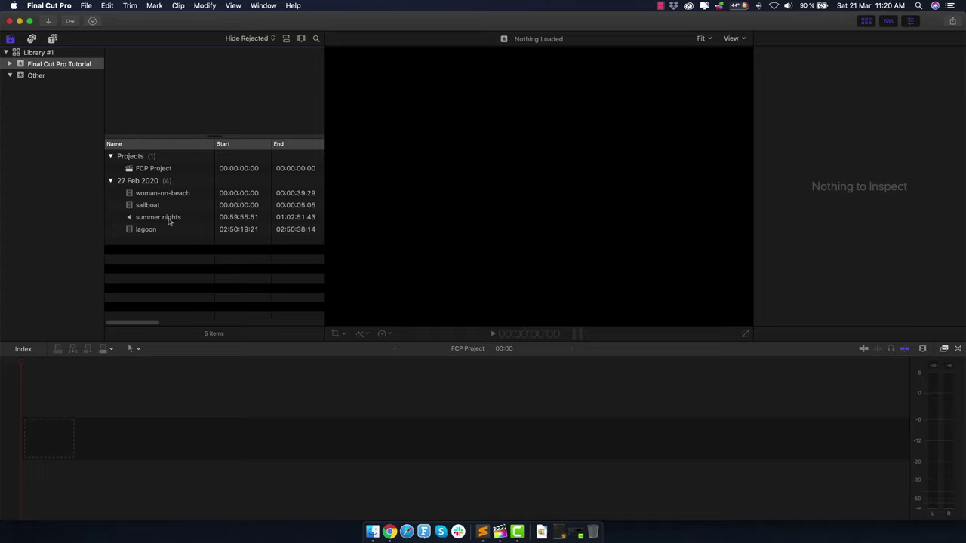
Compare the browser's filmstrip and list views, and view the sailboat, woman-on-beach and lagoon clips.
left_click(287, 41)
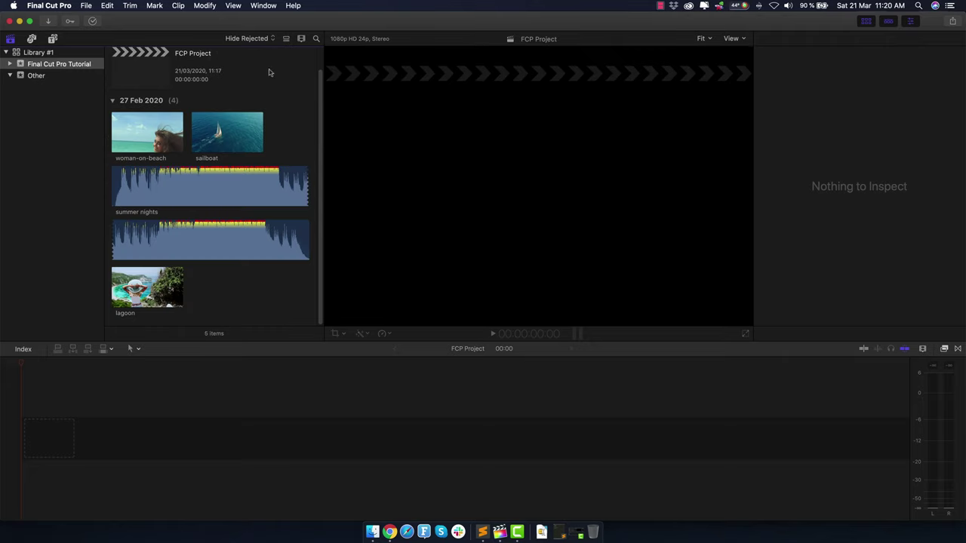
left_click(286, 41)
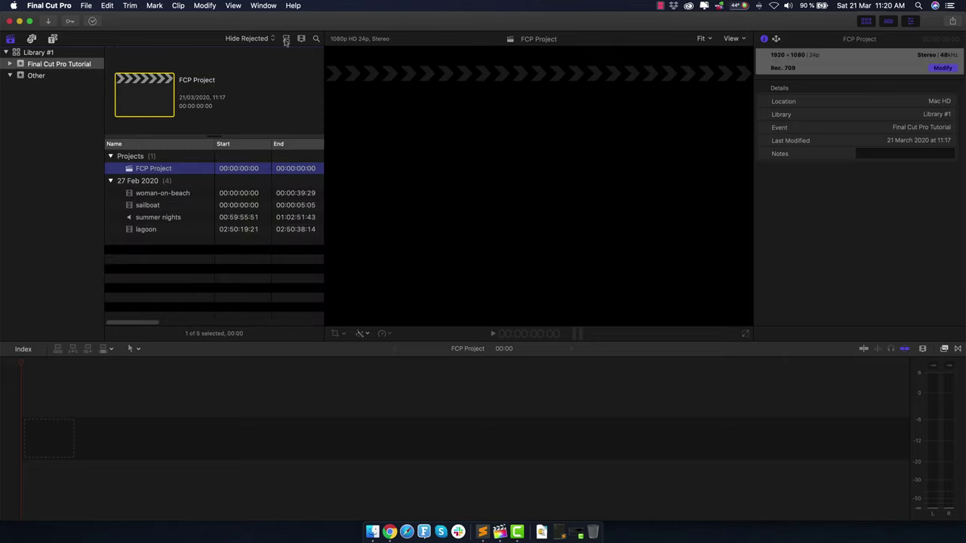
left_click(160, 204)
left_click(162, 193)
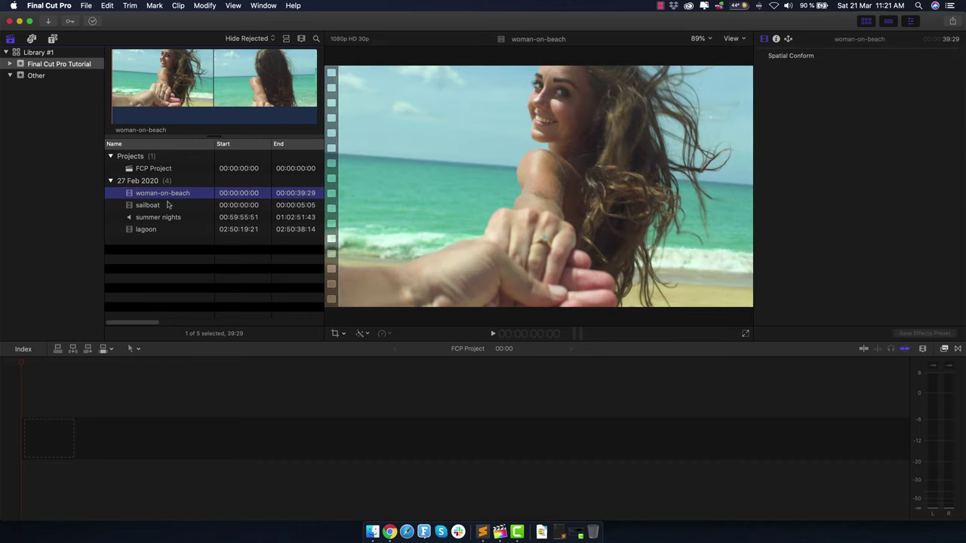
left_click(166, 205)
left_click(153, 229)
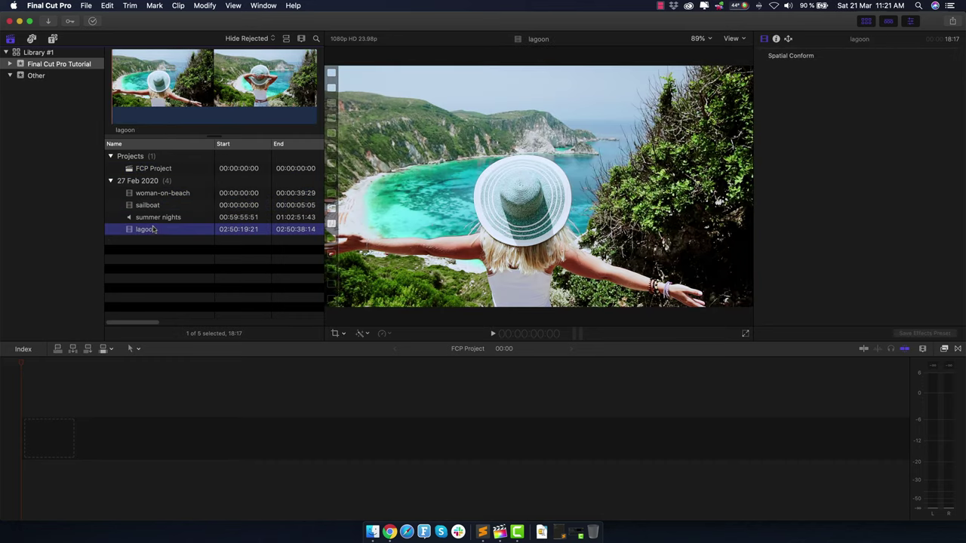
Play the woman-on-beach clip briefly and skim through different moments of it in the browser.
left_click(148, 195)
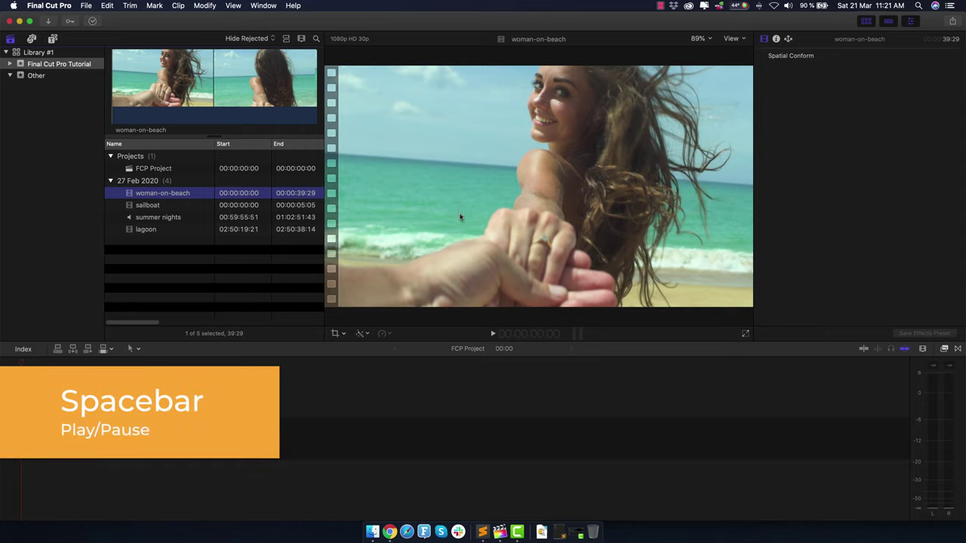
key("space")
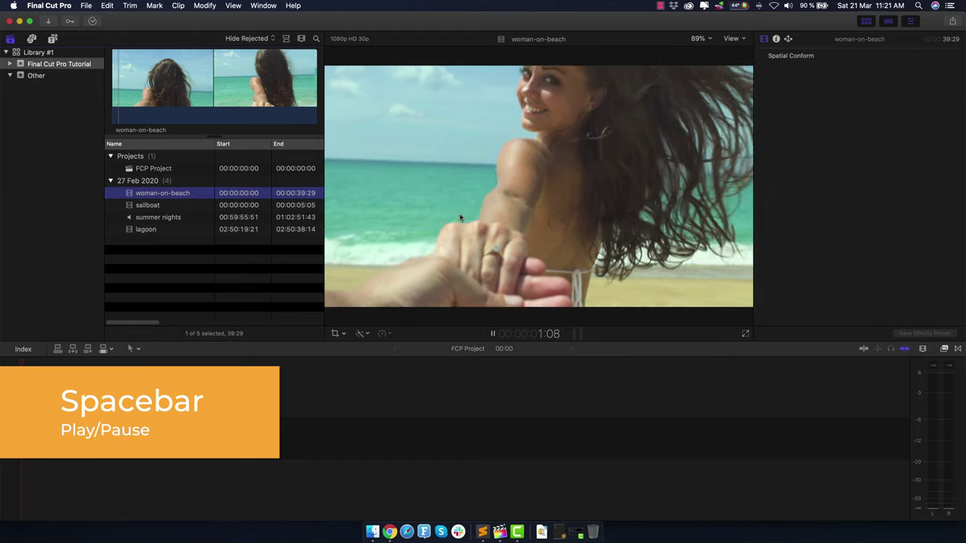
key("space")
left_click(195, 107)
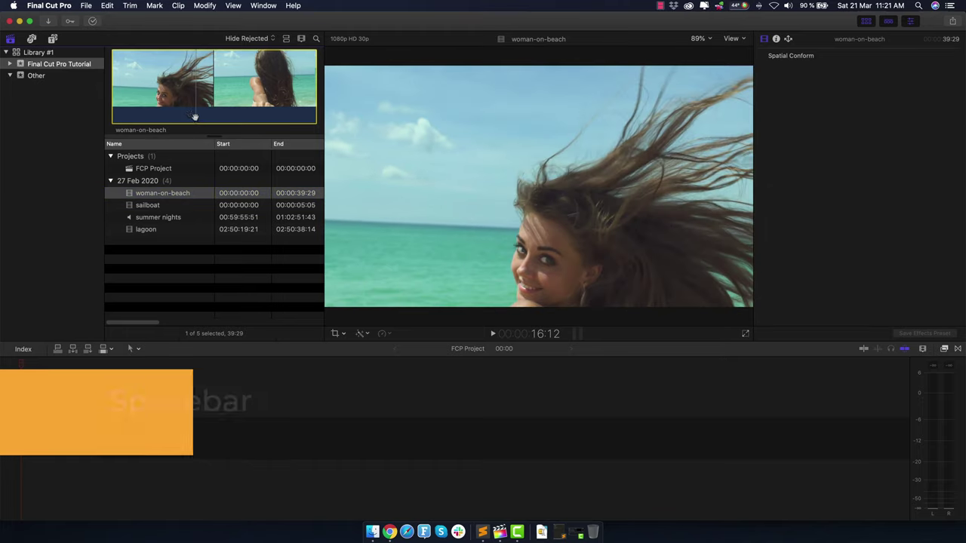
left_click(289, 98)
left_click(259, 99)
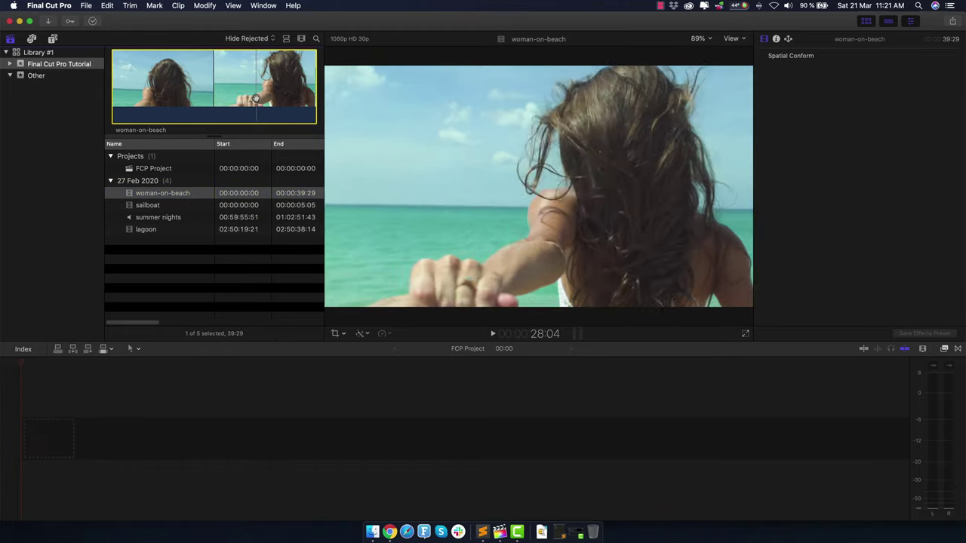
left_click(172, 98)
left_click(132, 99)
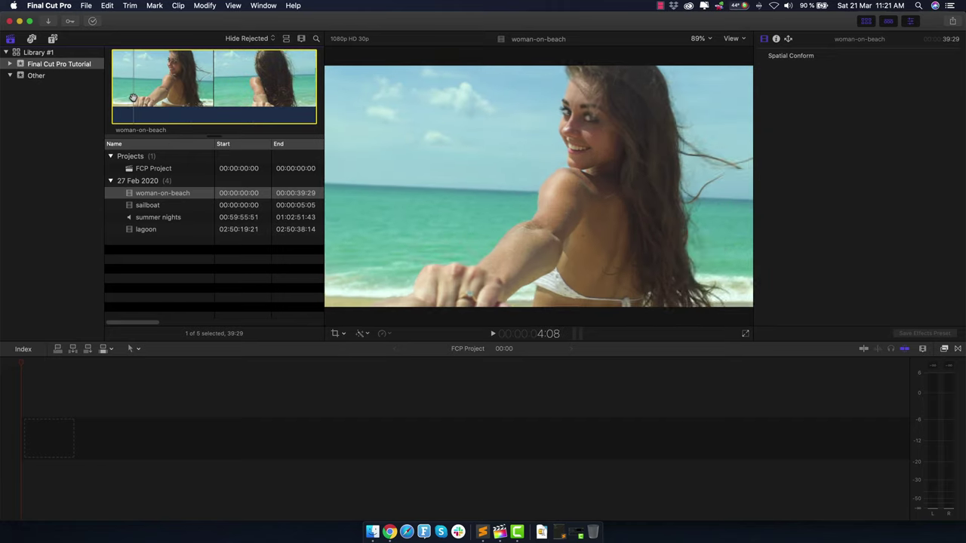
left_click(262, 98)
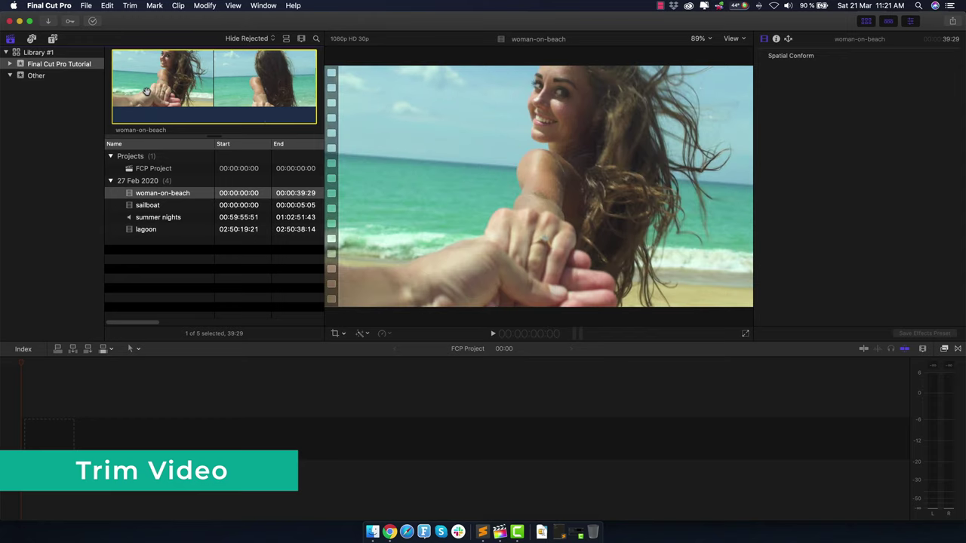
Mark a range in the woman-on-beach clip with the in point at 8:21 and the out point at 12:10.
left_click_drag(111, 92, 138, 92)
left_click_drag(316, 89, 292, 89)
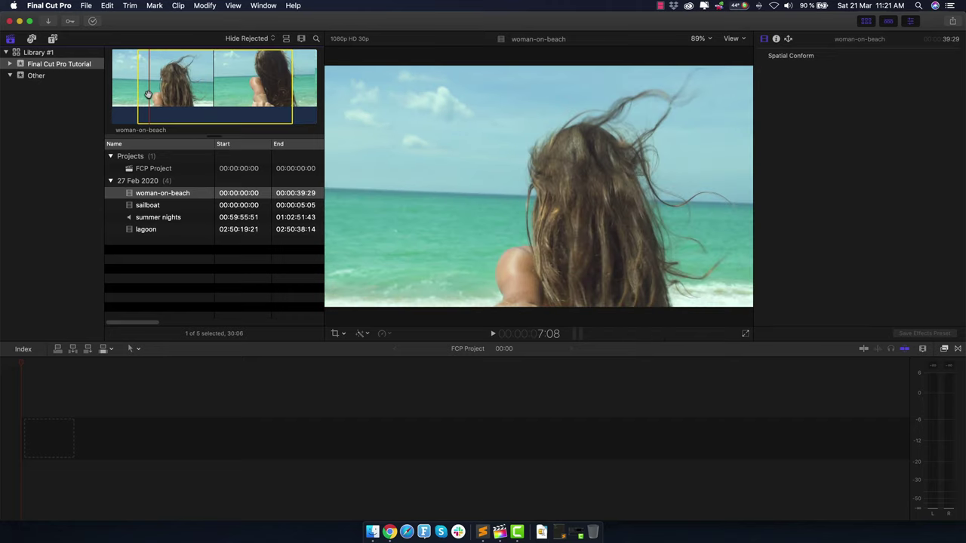
key("space")
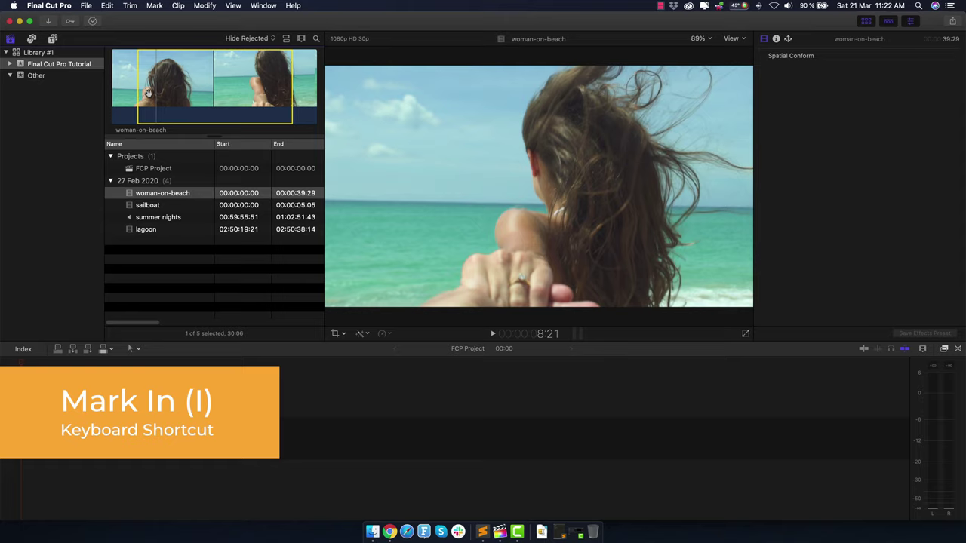
key("i")
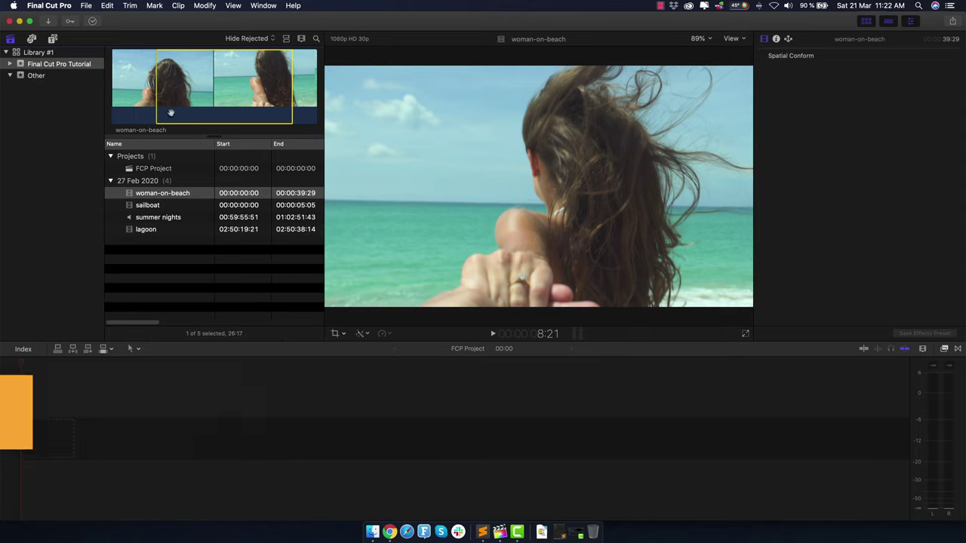
key("space")
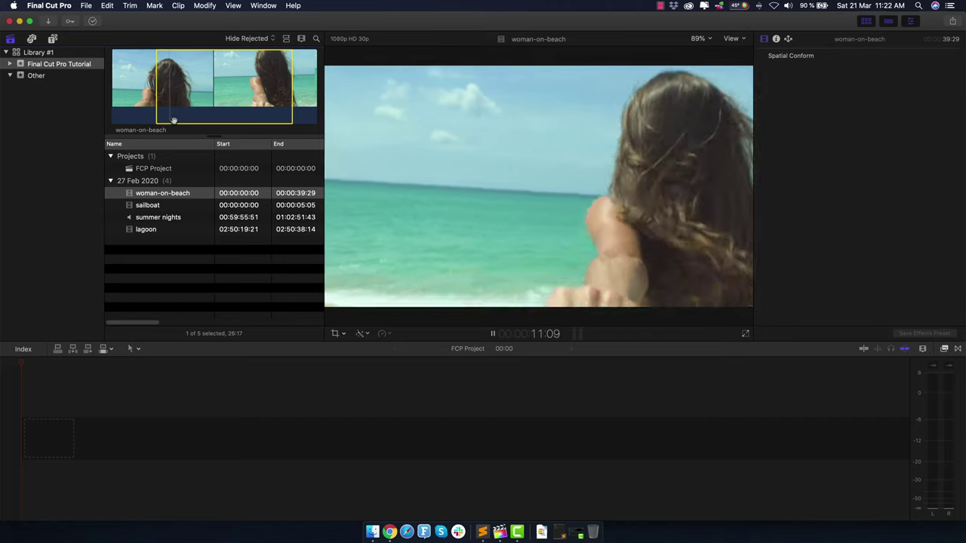
key("space")
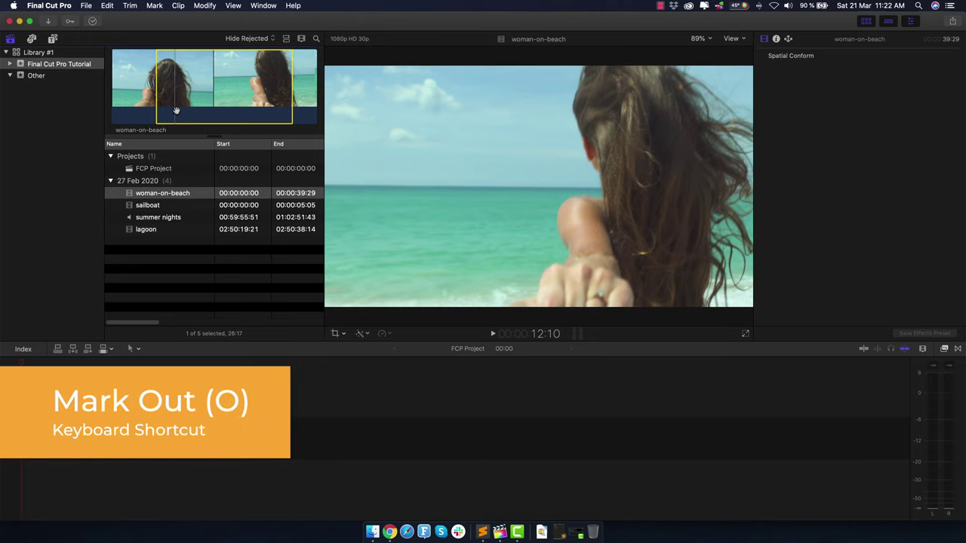
key("o")
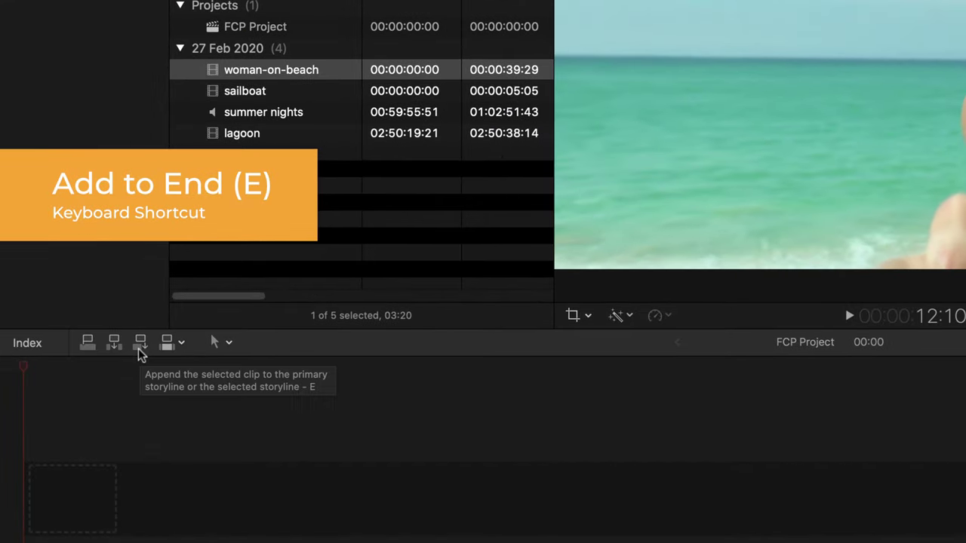
Append the marked woman-on-beach range to the end of the primary storyline repeatedly.
left_click(139, 350)
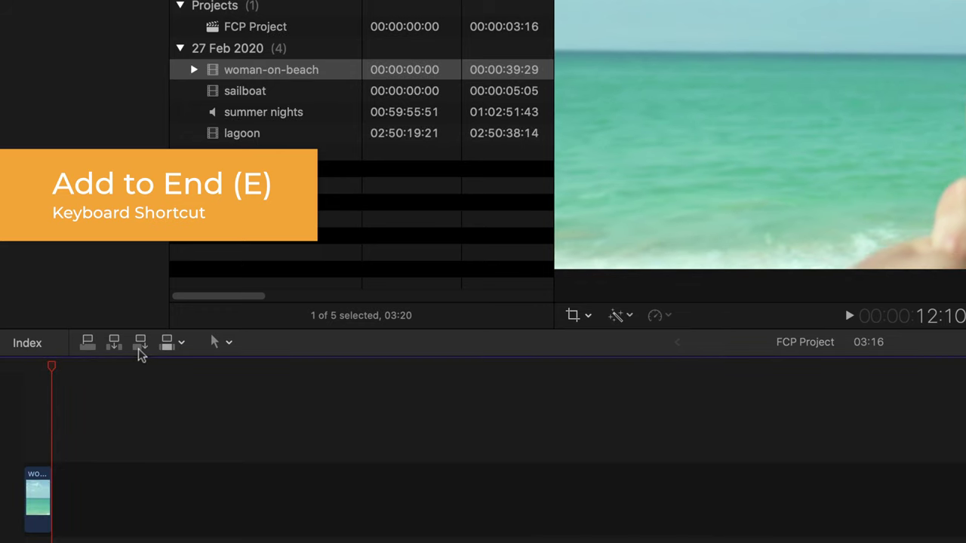
key("e")
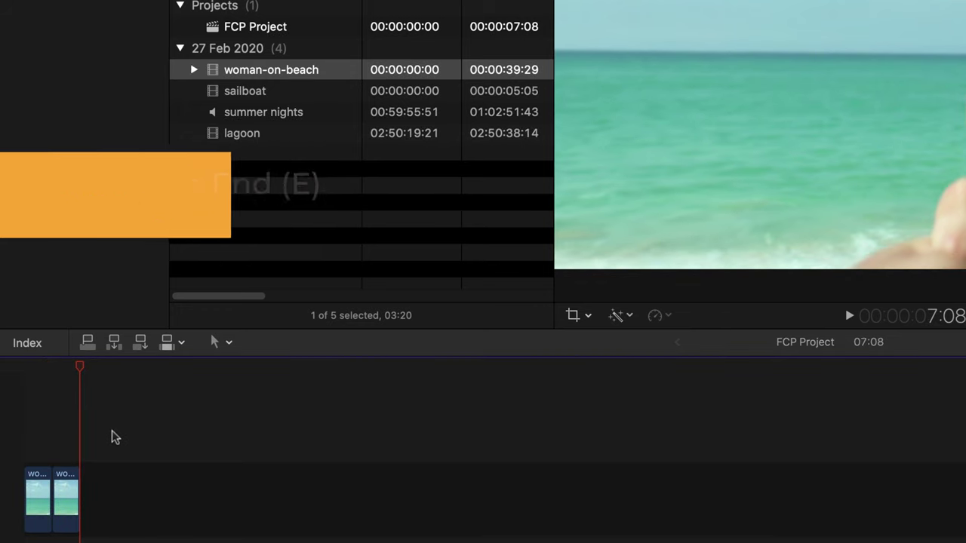
key("e")
key("e")
key("e")
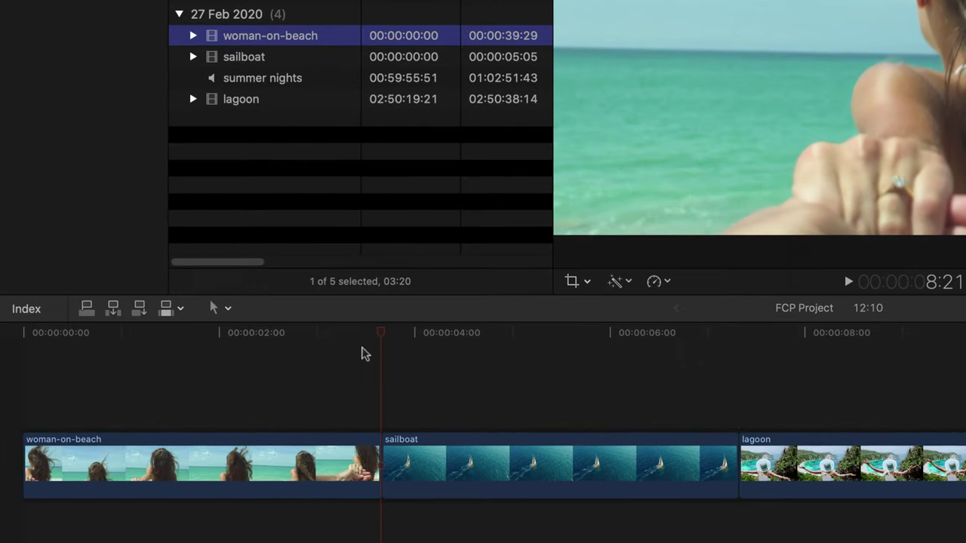
Try placing the woman-on-beach range at the playhead as a connected, an inserted and an overwriting clip, at 1:14 and 5:06.
left_click(102, 337)
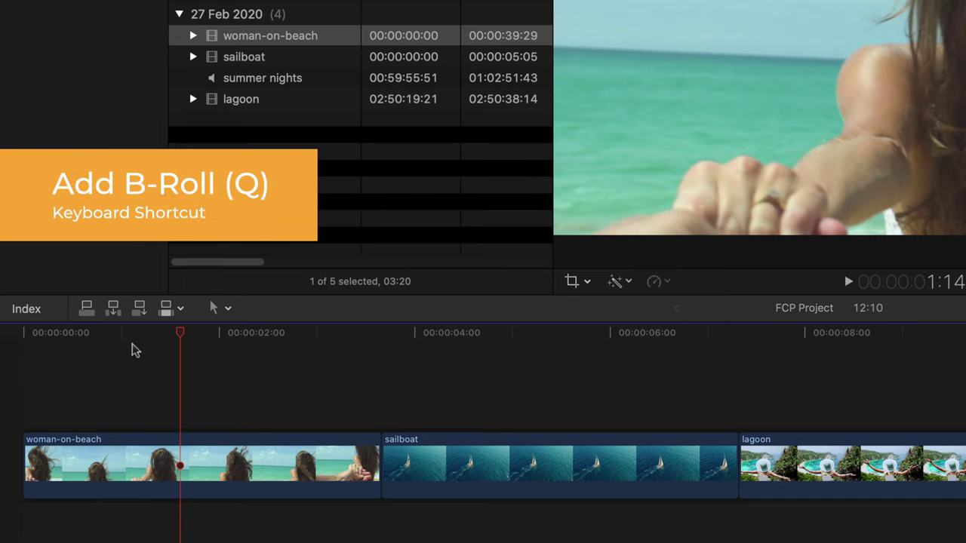
key("q")
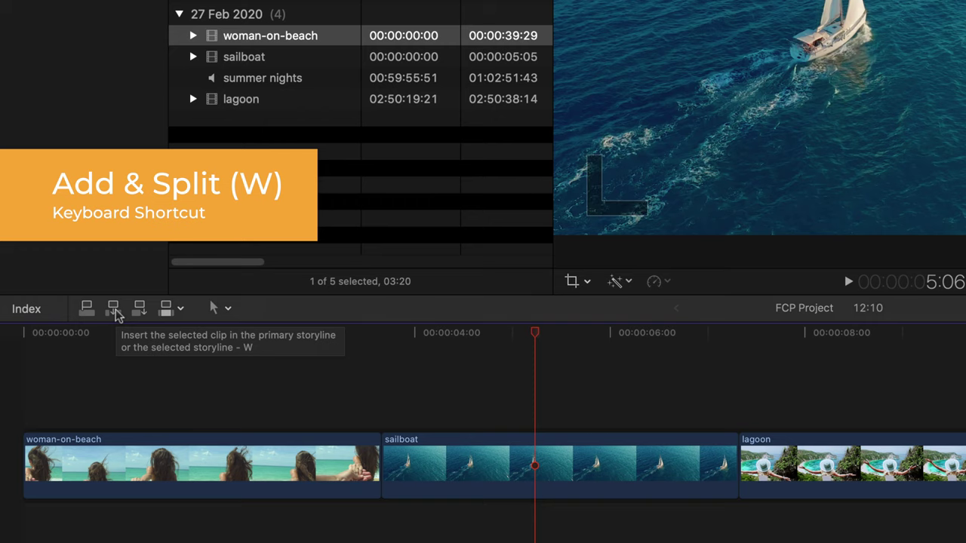
key("w")
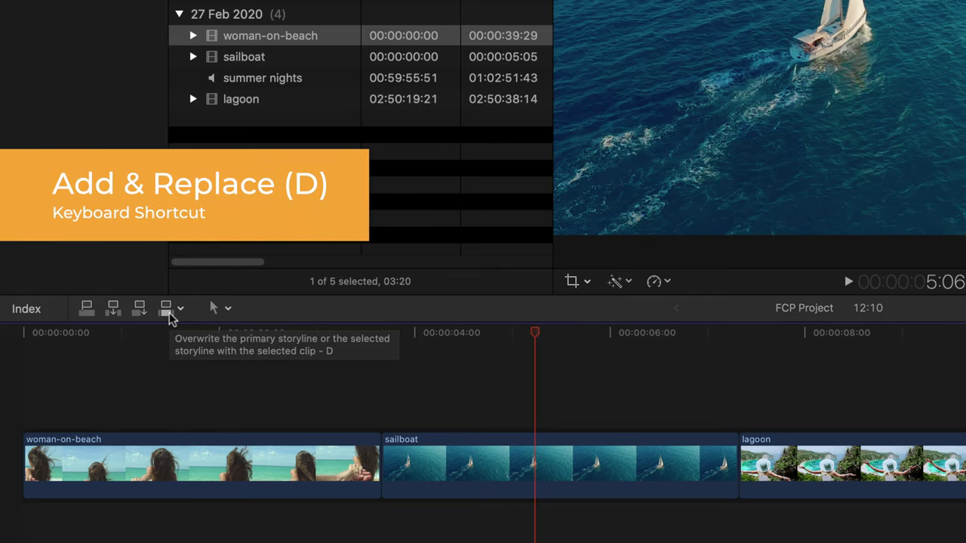
key("d")
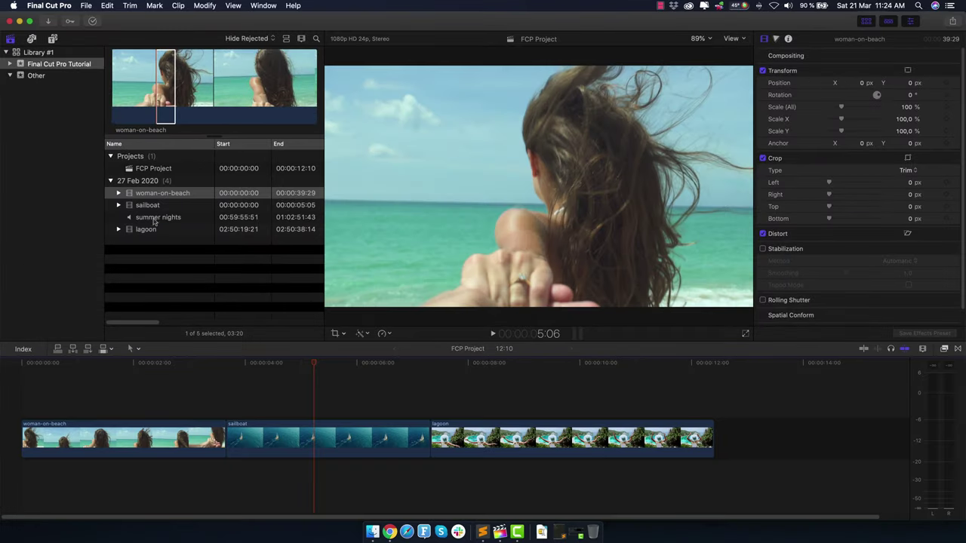
Add the summer nights audio to the timeline beneath the video clips, starting at the beginning of the project.
left_click_drag(154, 218, 29, 473)
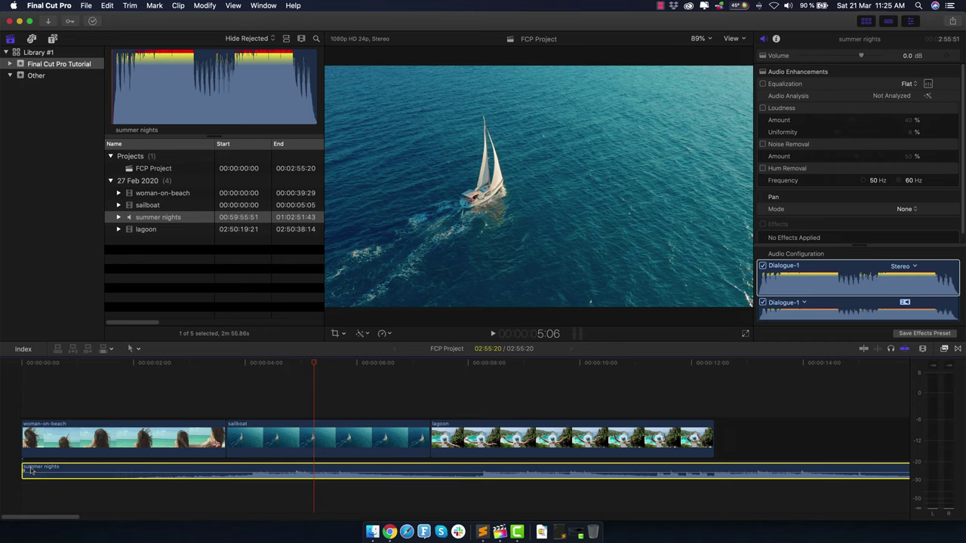
mouse_move(52, 476)
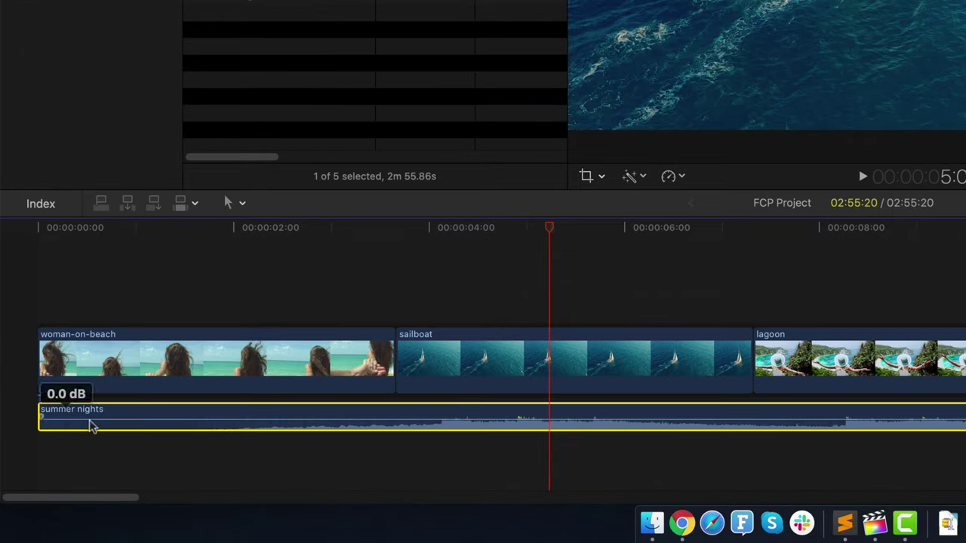
left_click(264, 463)
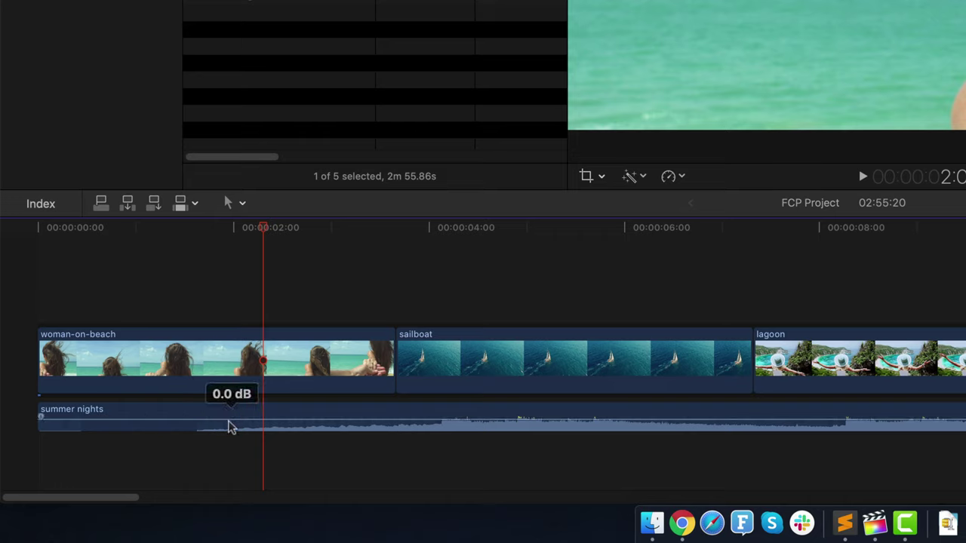
Trim about 1.5 seconds off the start of the summer nights audio and move it back to the timeline's beginning.
left_click_drag(41, 409, 193, 412)
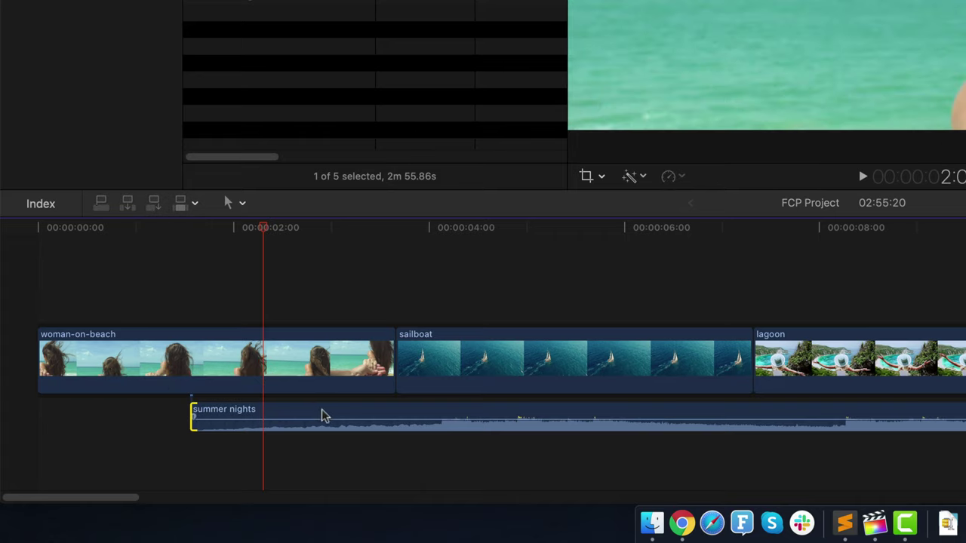
left_click_drag(319, 415, 265, 419)
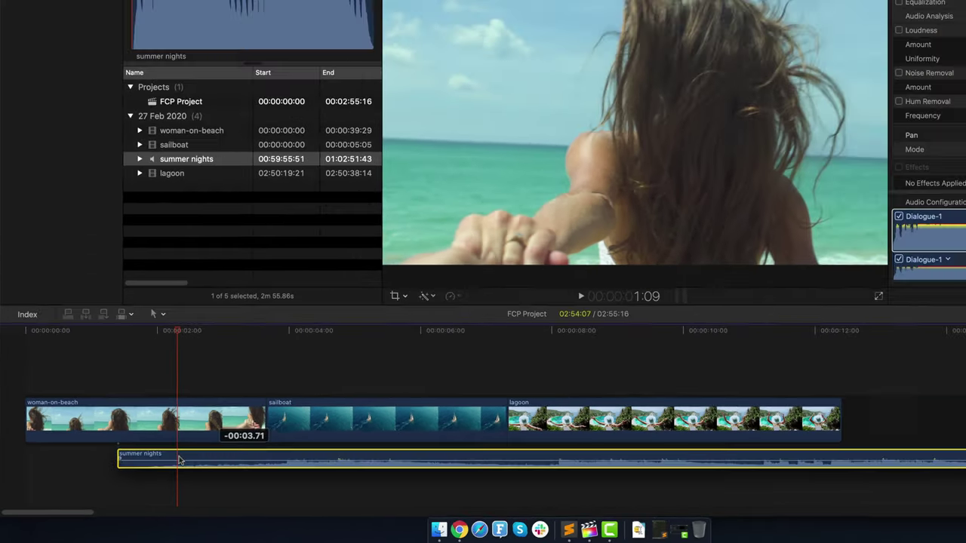
left_click_drag(179, 459, 88, 459)
left_click(226, 494)
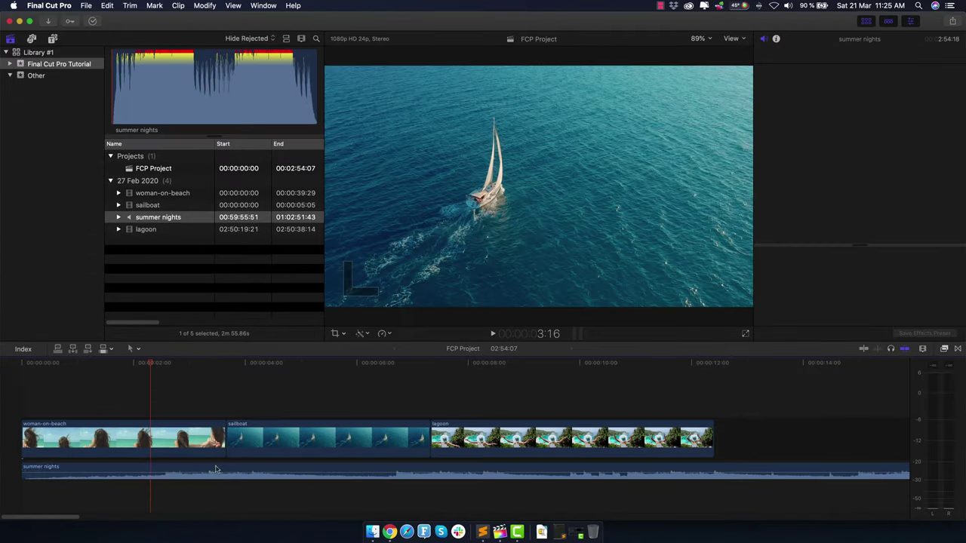
Trim the end of the woman-on-beach clip on the timeline so it runs about 2:18.
left_click(157, 442)
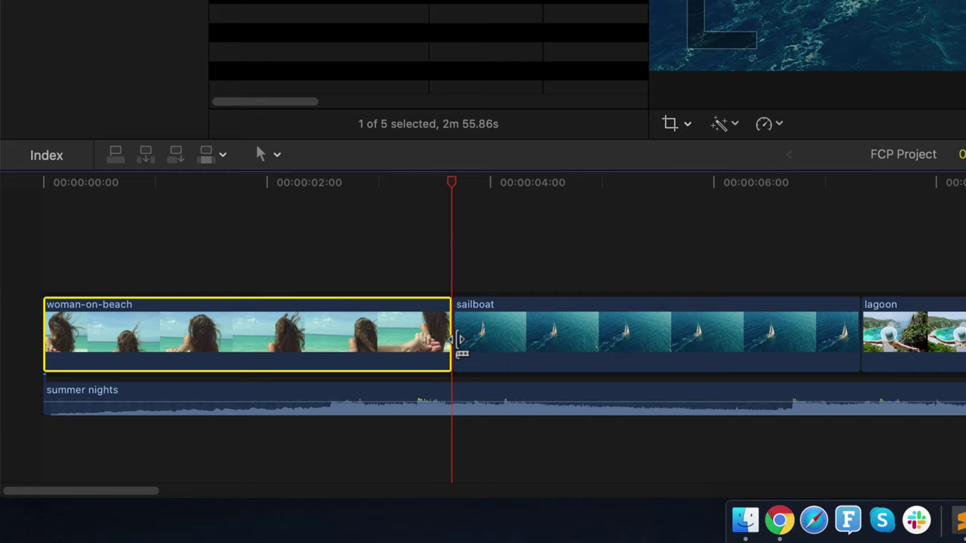
left_click_drag(457, 340, 458, 340)
left_click_drag(469, 341, 332, 344)
left_click(441, 344)
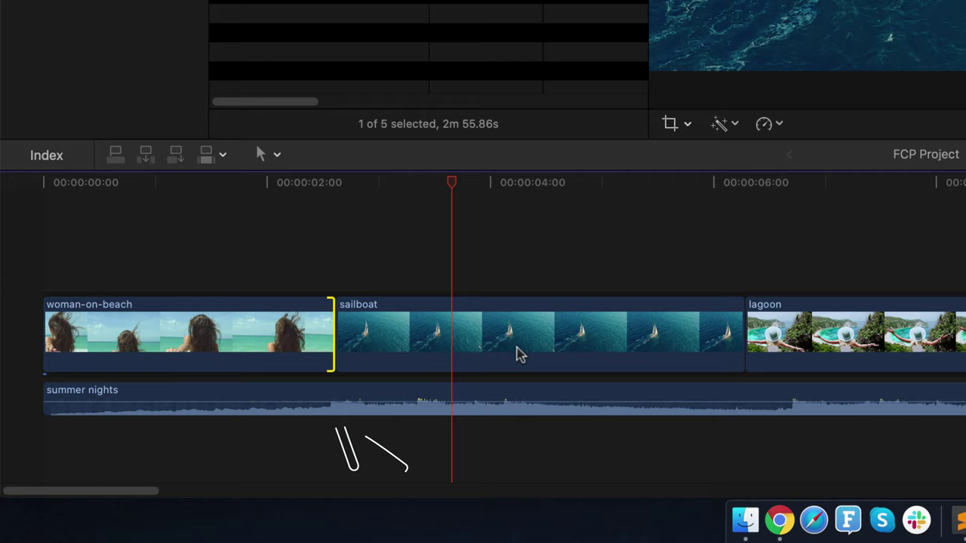
Extend the end of the sailboat clip to a duration of 4:03 and try shortening the end of the lagoon clip.
left_click(732, 341)
left_click_drag(734, 341, 792, 343)
mouse_move(795, 410)
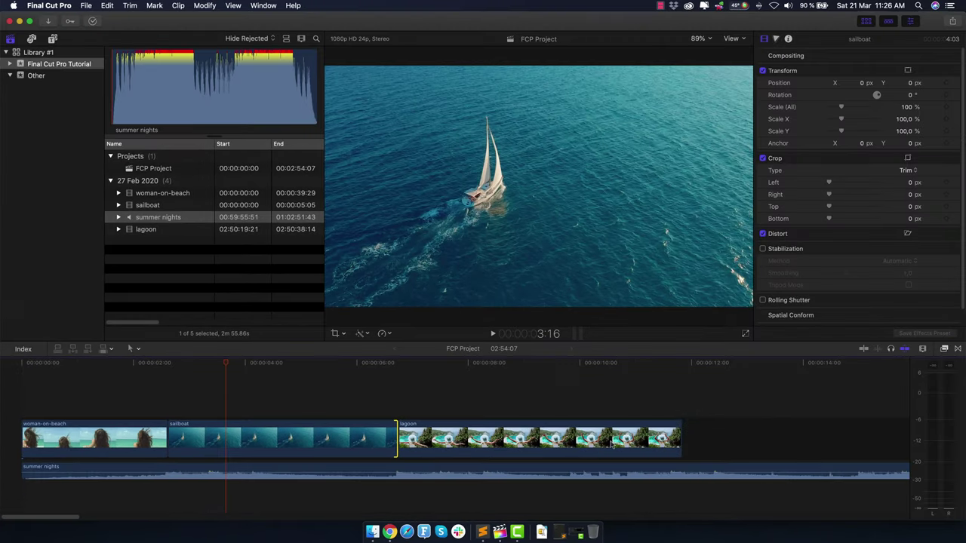
left_click(625, 443)
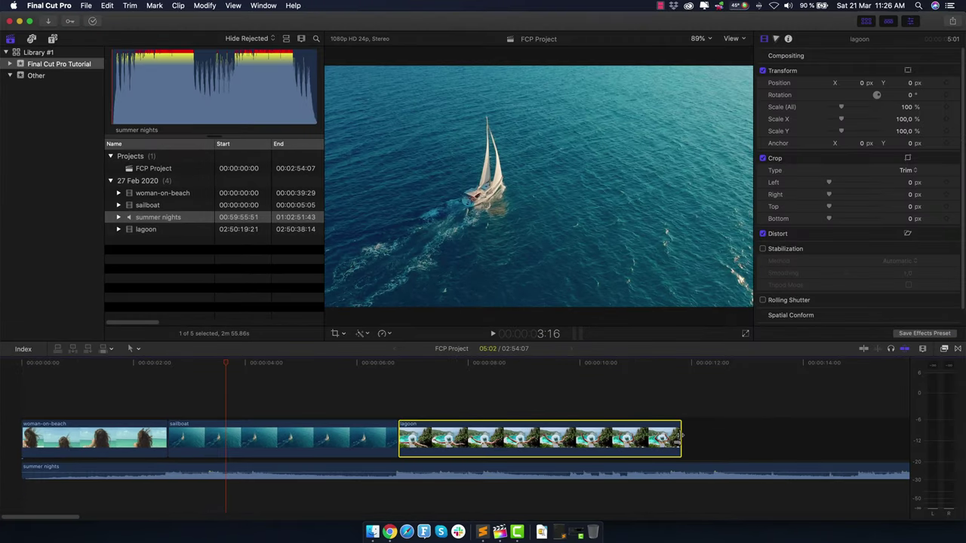
left_click_drag(680, 439, 633, 439)
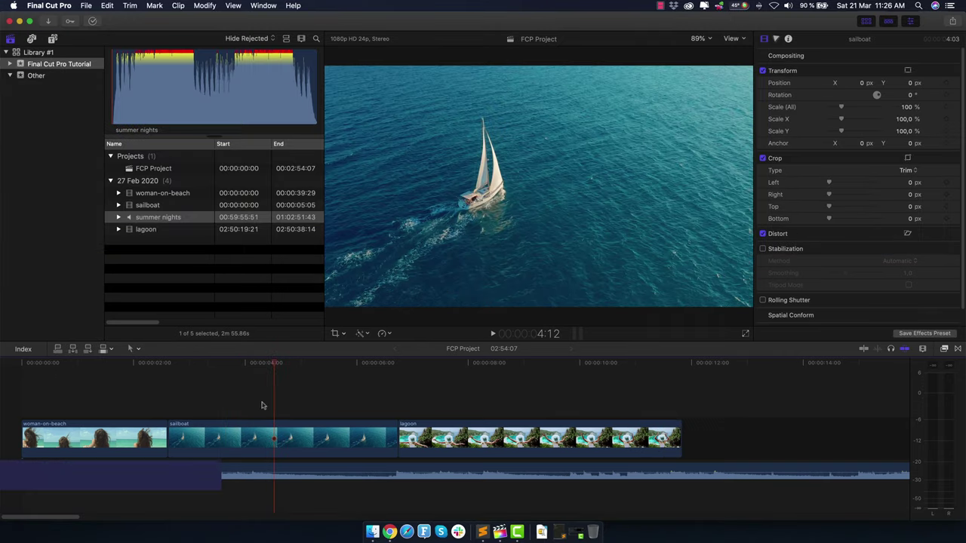
Try moving the sailboat clip behind the lagoon clip with the Select tool, and undo the move.
left_click(138, 349)
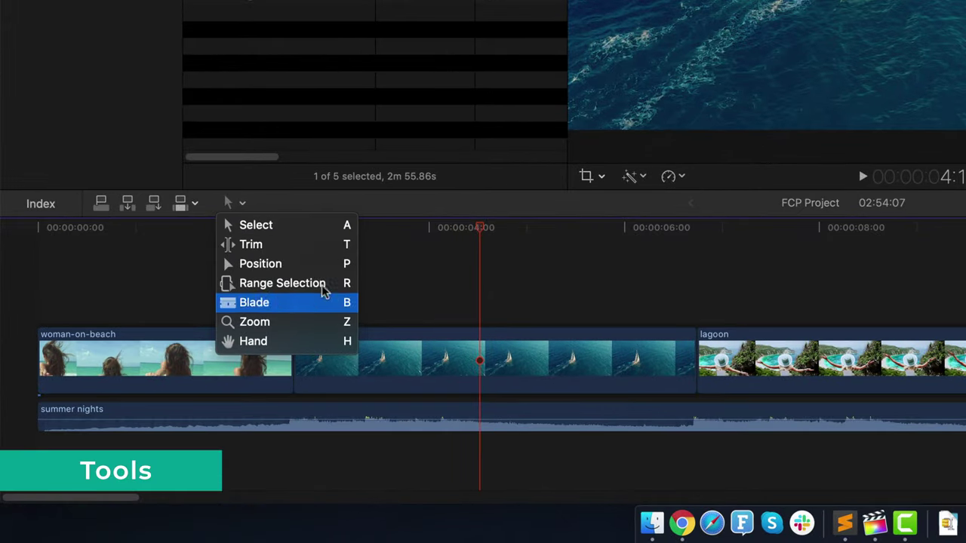
left_click(422, 295)
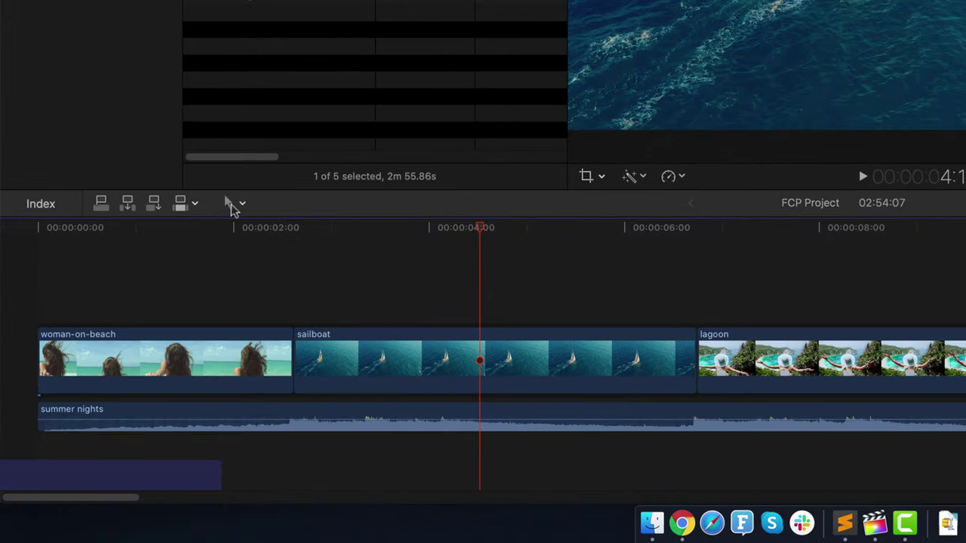
left_click(234, 207)
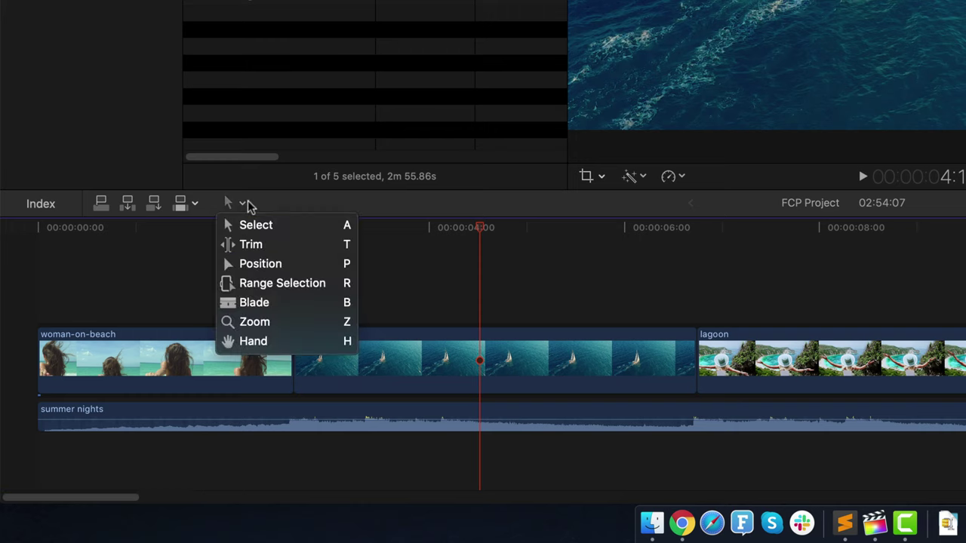
left_click(276, 233)
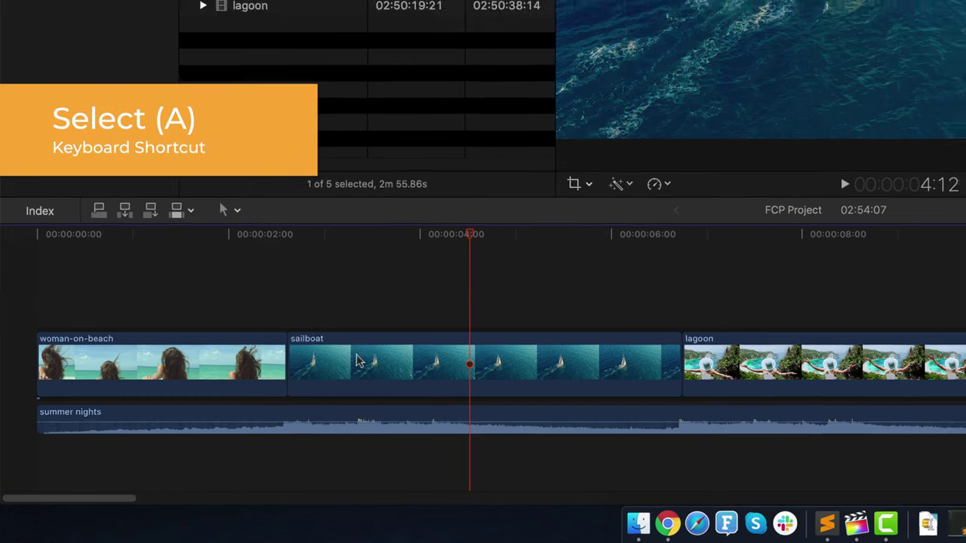
left_click(368, 362)
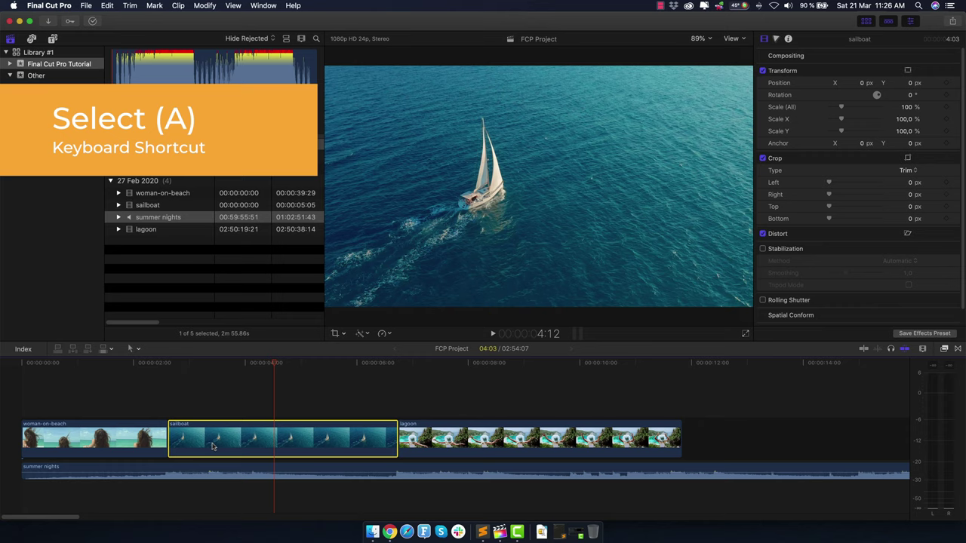
left_click_drag(212, 446, 479, 442)
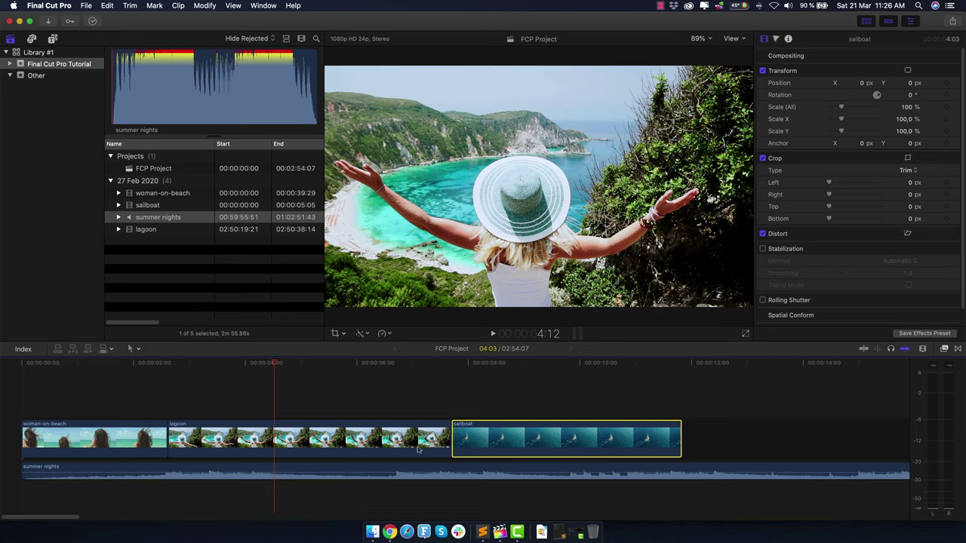
key("super+z")
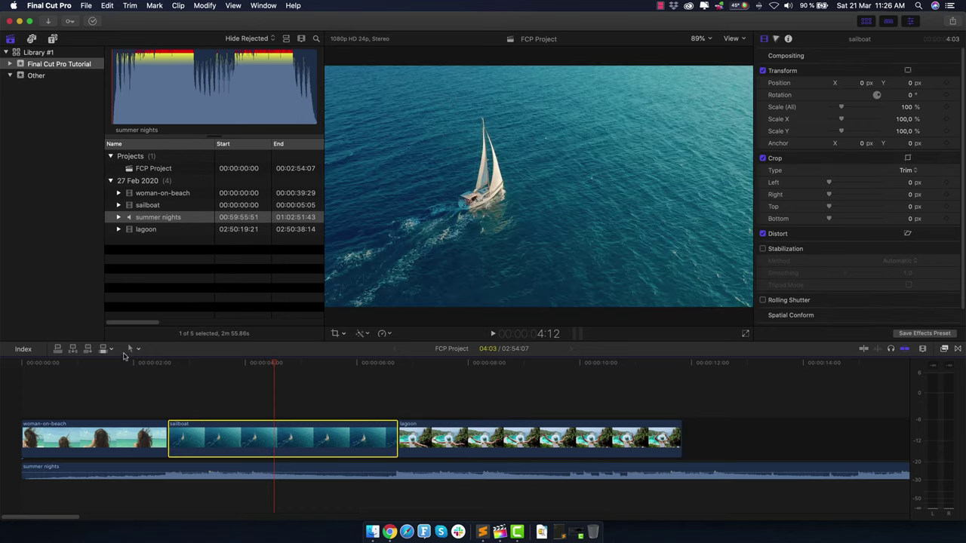
Try moving the sailboat clip past the end of the lagoon clip with the Position tool.
left_click(133, 349)
left_click(339, 443)
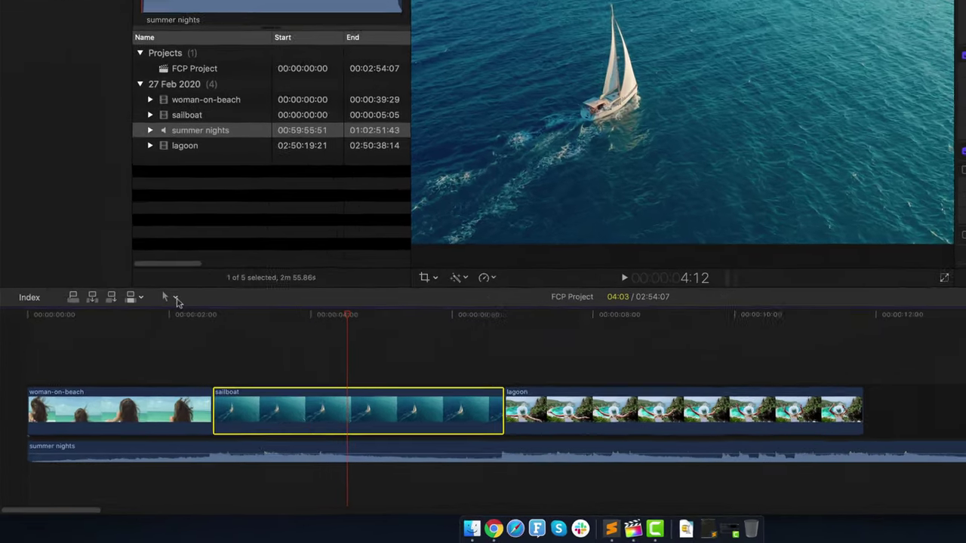
left_click(138, 349)
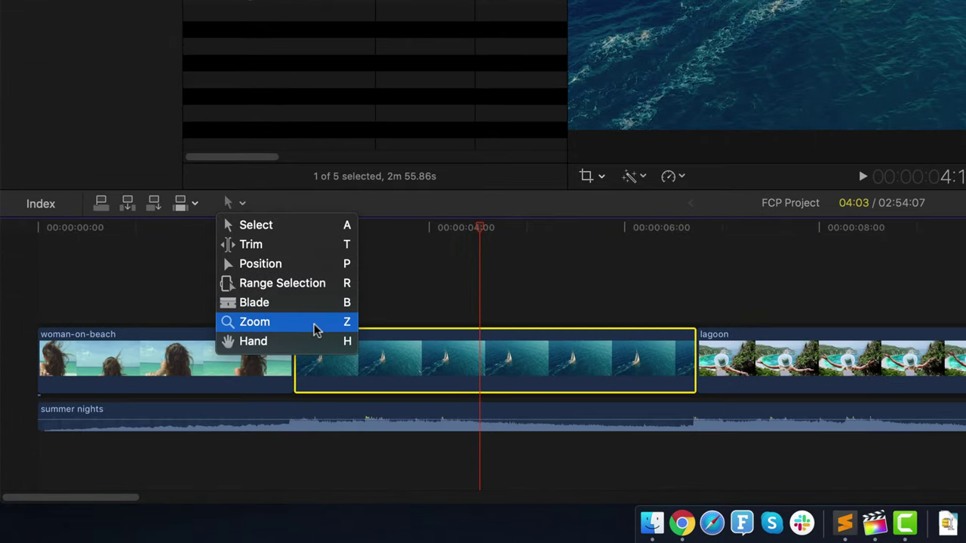
left_click(283, 270)
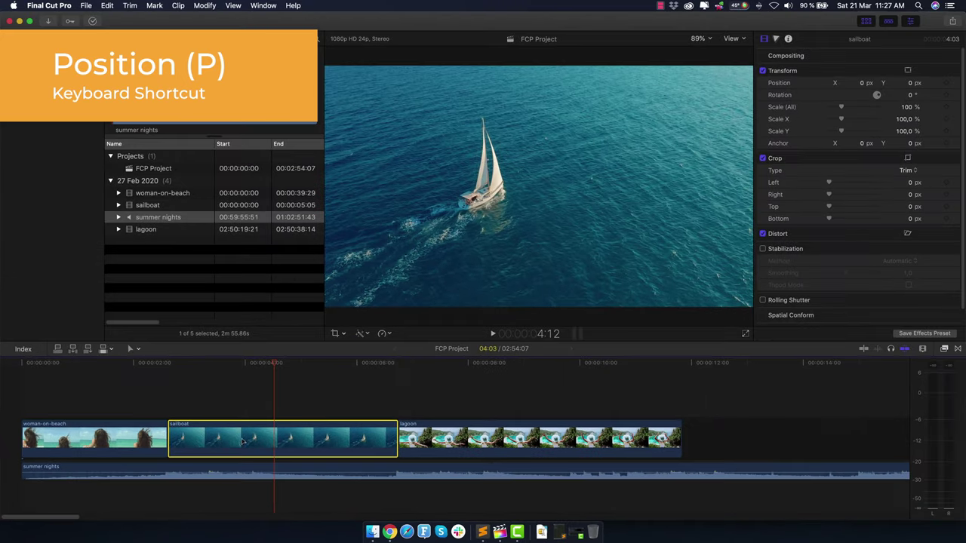
left_click_drag(365, 449, 889, 414)
left_click_drag(706, 405, 738, 448)
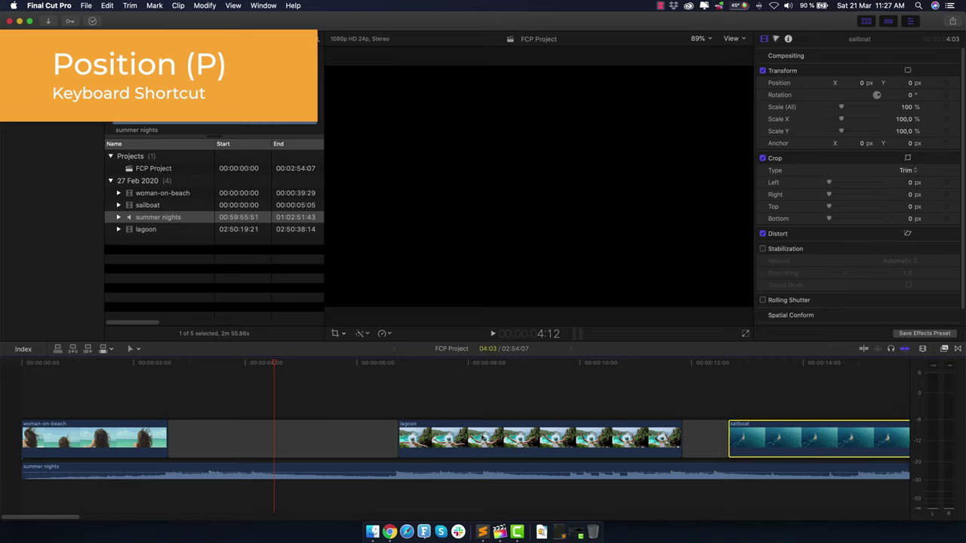
left_click(141, 398)
left_click(263, 390)
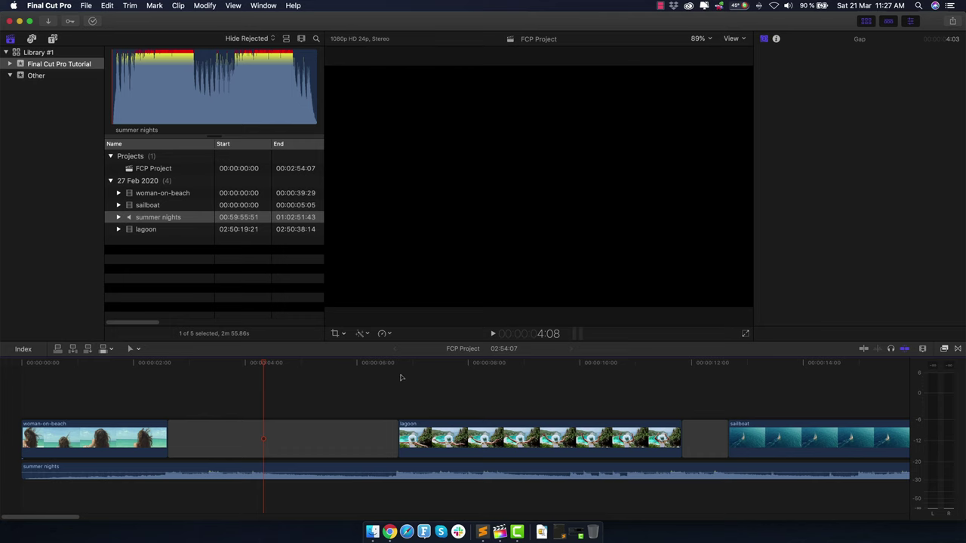
left_click(499, 371)
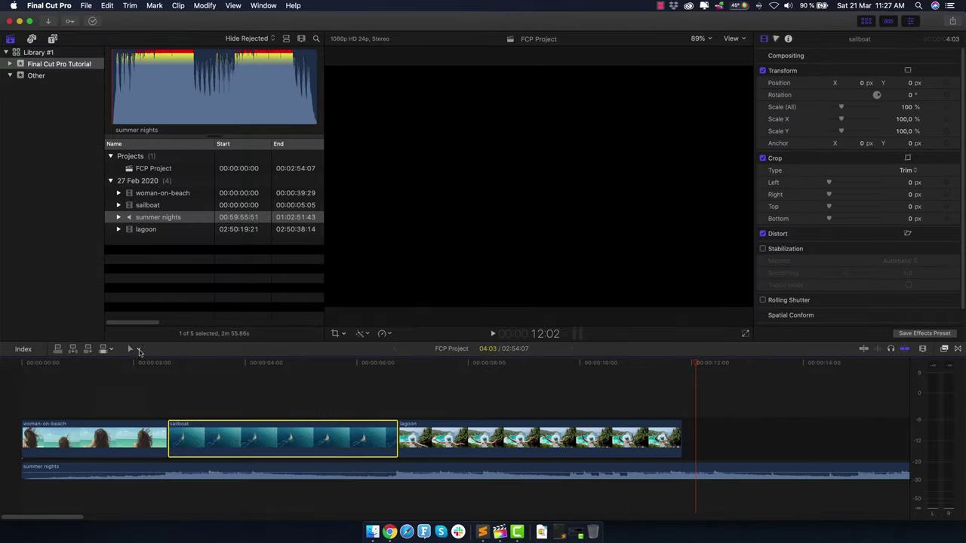
Split the summer nights audio at 12:02 with the Blade tool.
left_click(138, 348)
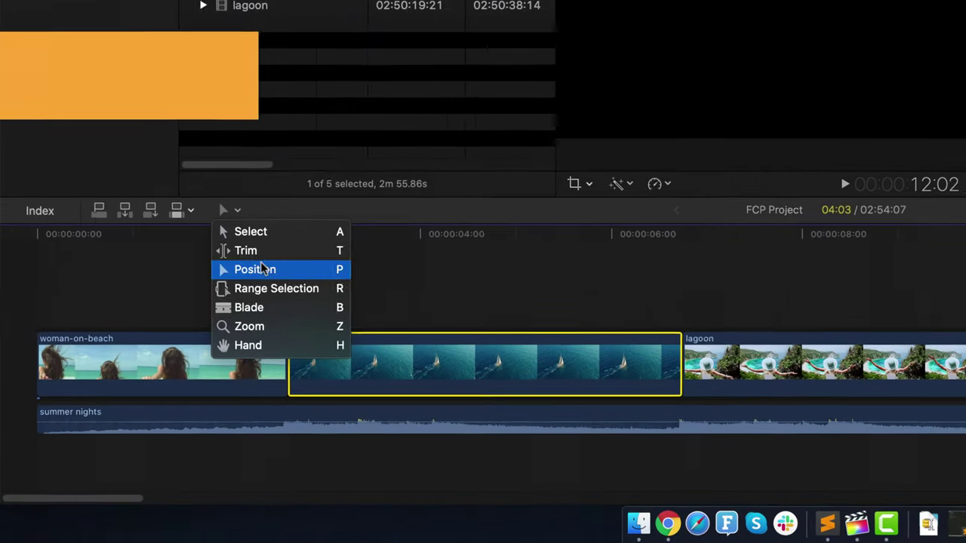
left_click(273, 304)
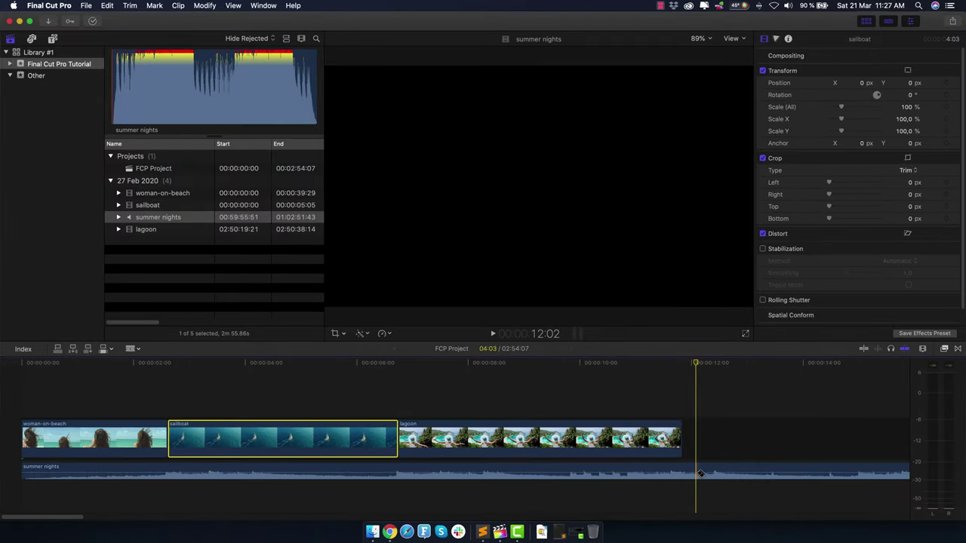
left_click(700, 470)
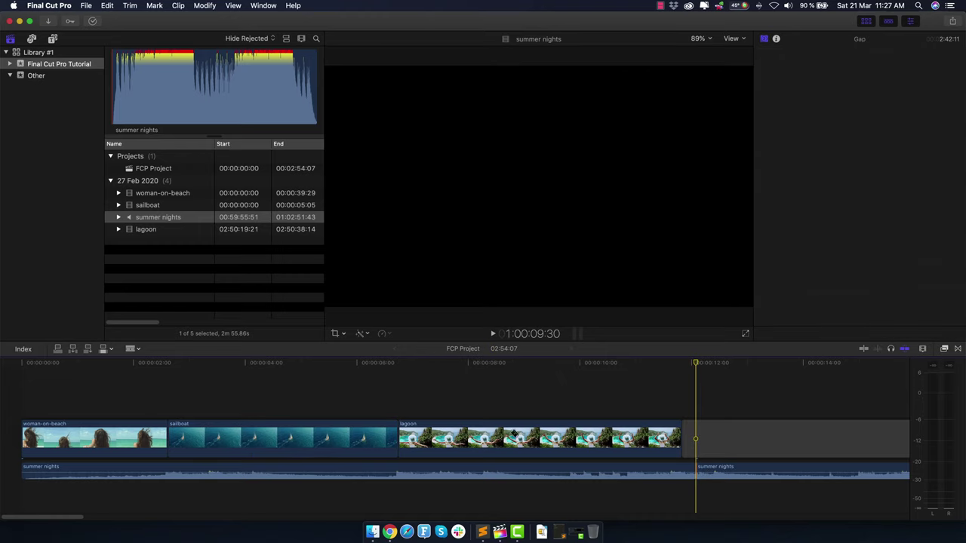
Switch to the Select tool and delete the part of the summer nights audio after the cut.
left_click(140, 351)
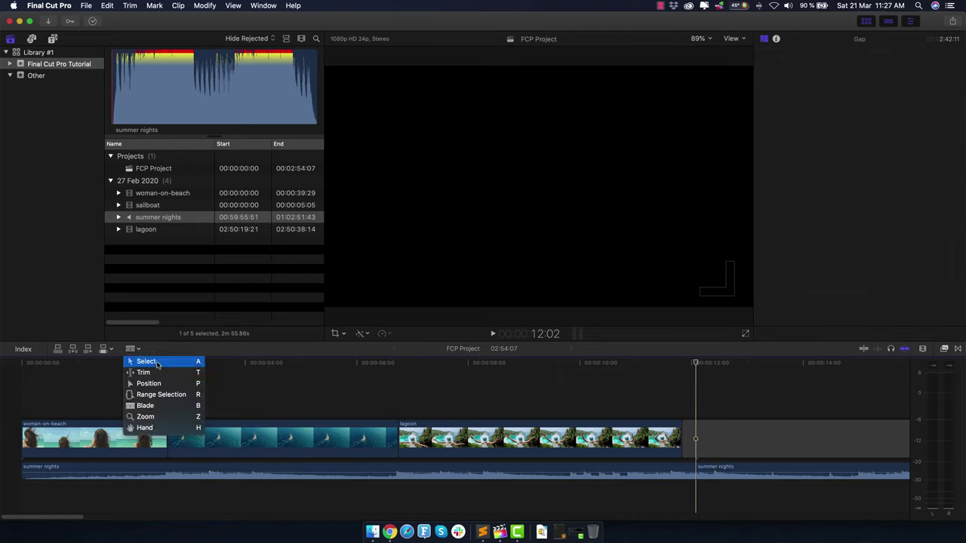
left_click(155, 363)
left_click(770, 470)
mouse_move(770, 470)
left_mouse_down()
mouse_move(777, 457)
mouse_move(782, 481)
mouse_move(785, 473)
left_mouse_up()
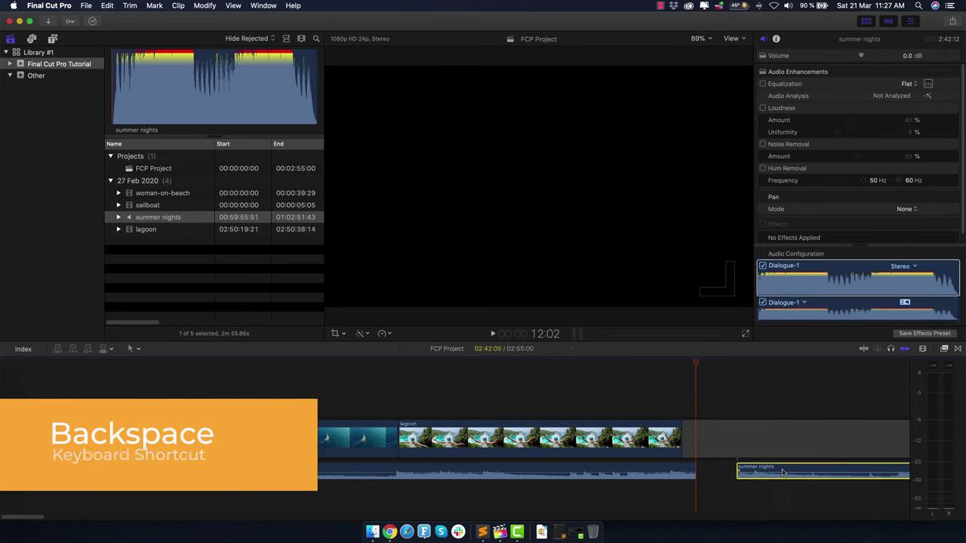
key("BackSpace")
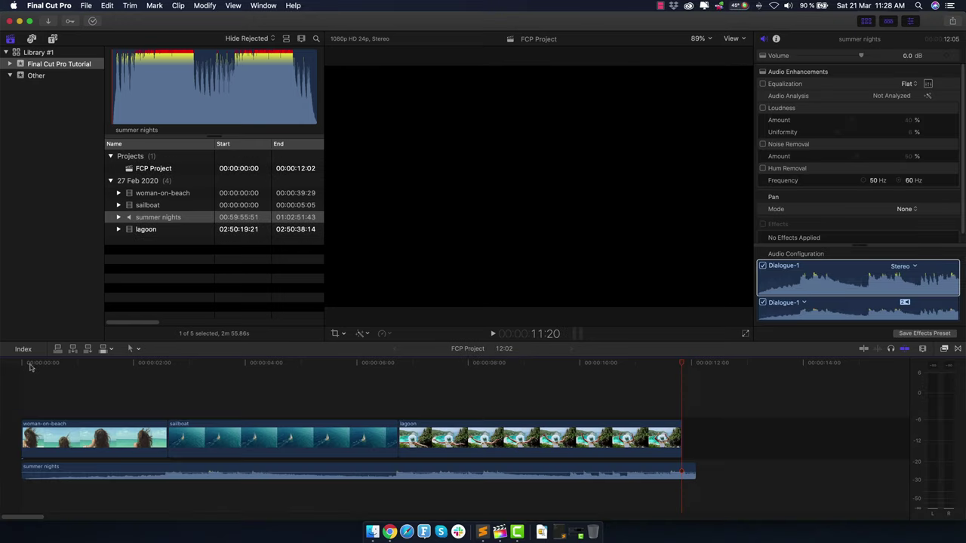
Play the whole edit back from the beginning of the timeline.
left_click(28, 366)
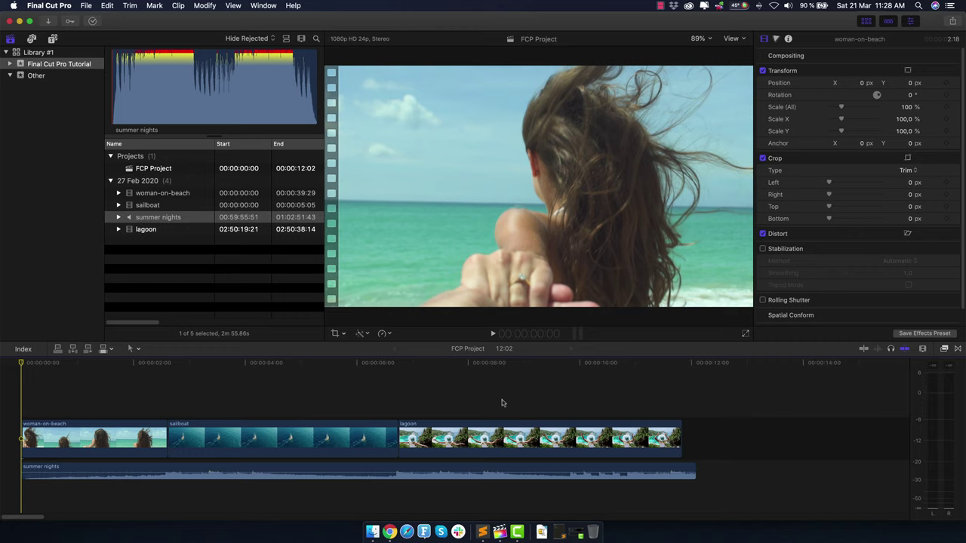
key("space")
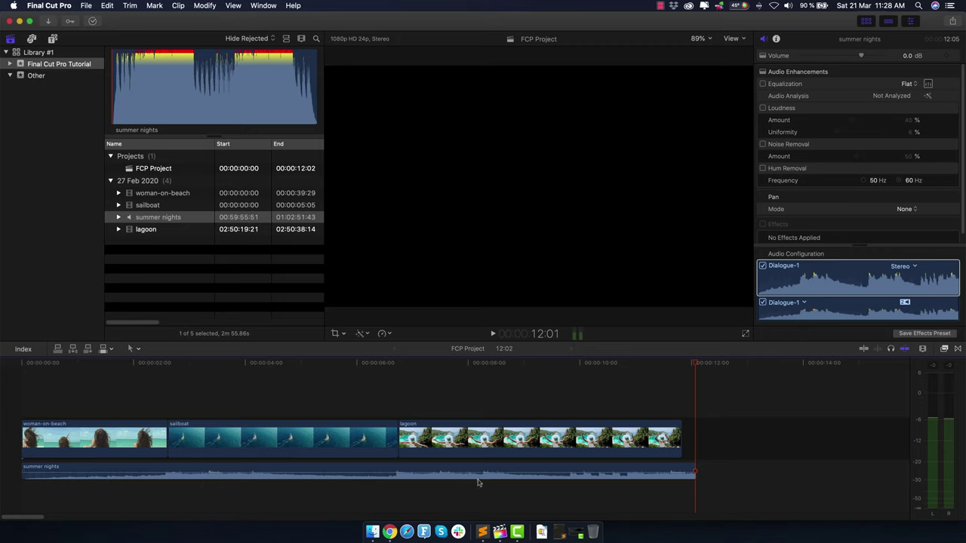
Add a fade-out of about one second to the end of the summer nights audio.
left_click(692, 473)
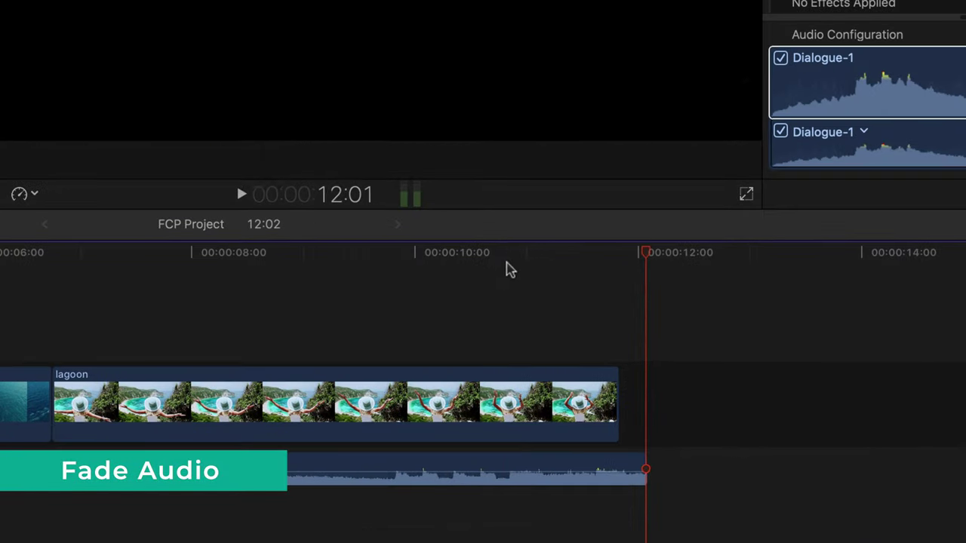
left_click(624, 370)
mouse_move(636, 470)
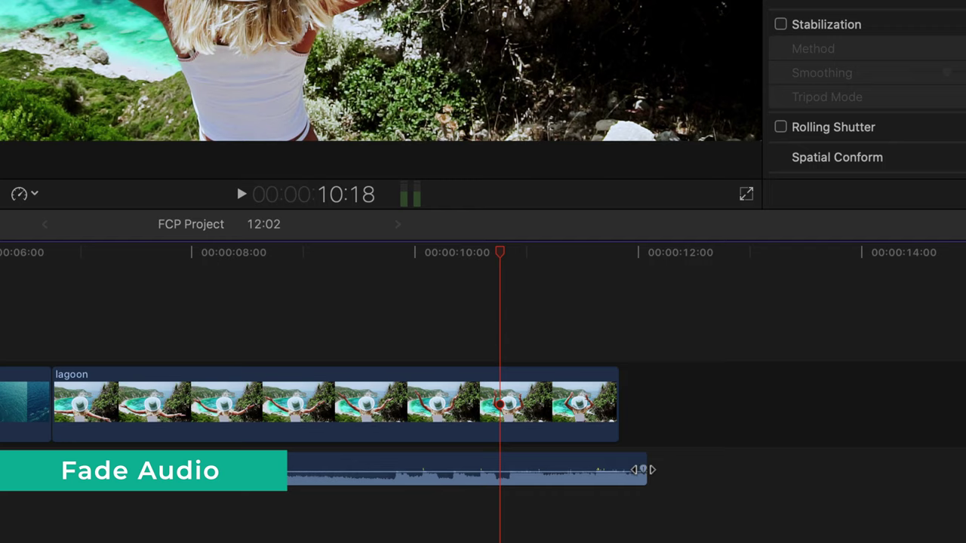
left_click_drag(636, 469, 535, 469)
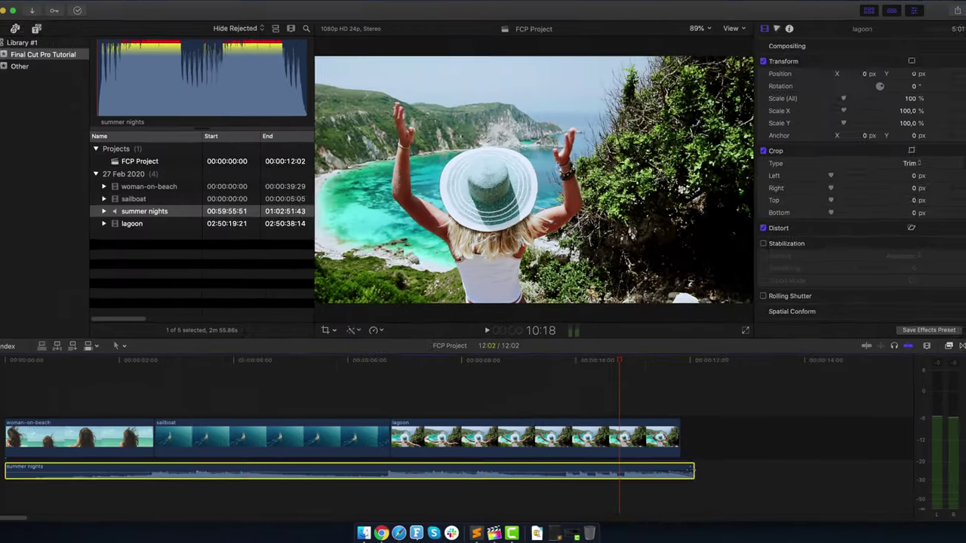
Trim the end of the summer nights audio to 11:20, level with the lagoon clip, and play back the ending.
left_click_drag(658, 471, 636, 471)
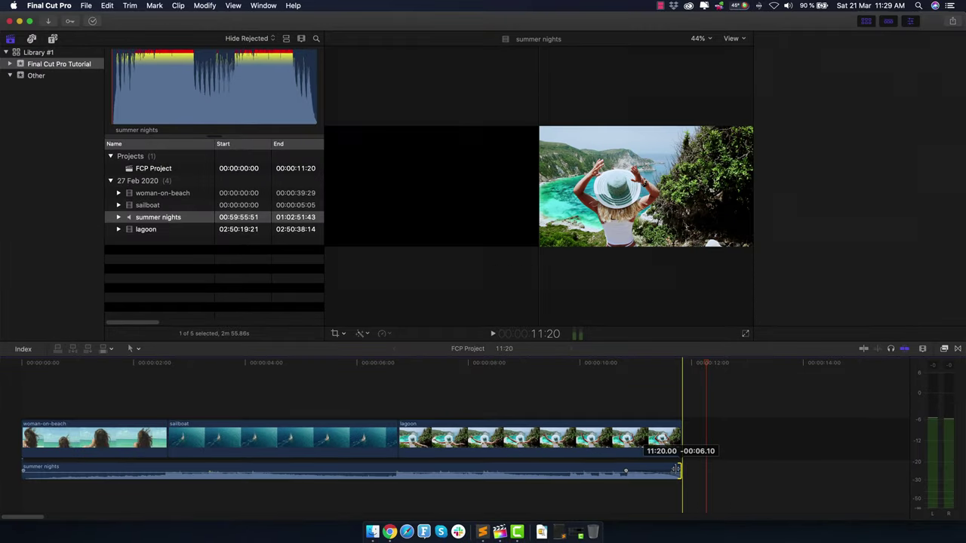
left_click(573, 363)
key("space")
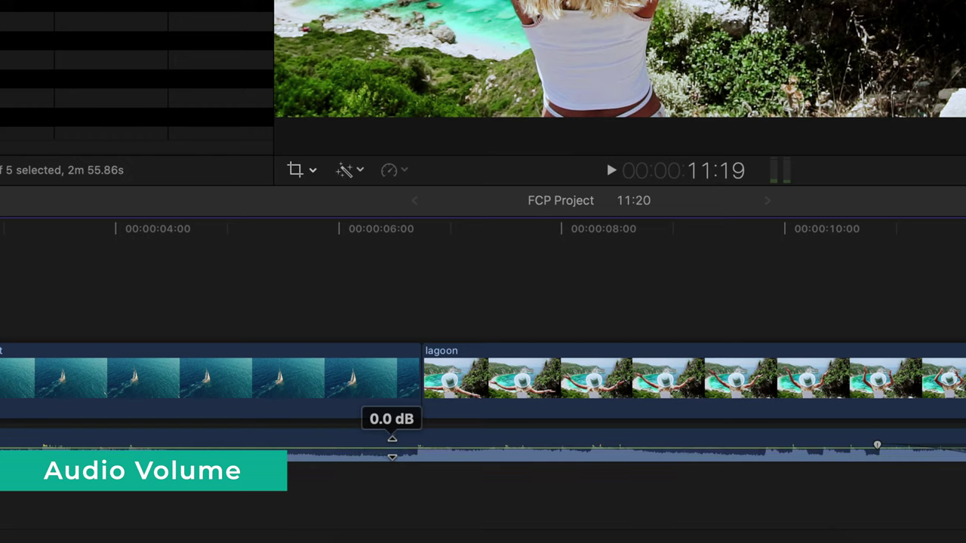
Lower the volume of the summer nights audio to -6.0 dB.
left_click_drag(392, 447, 406, 450)
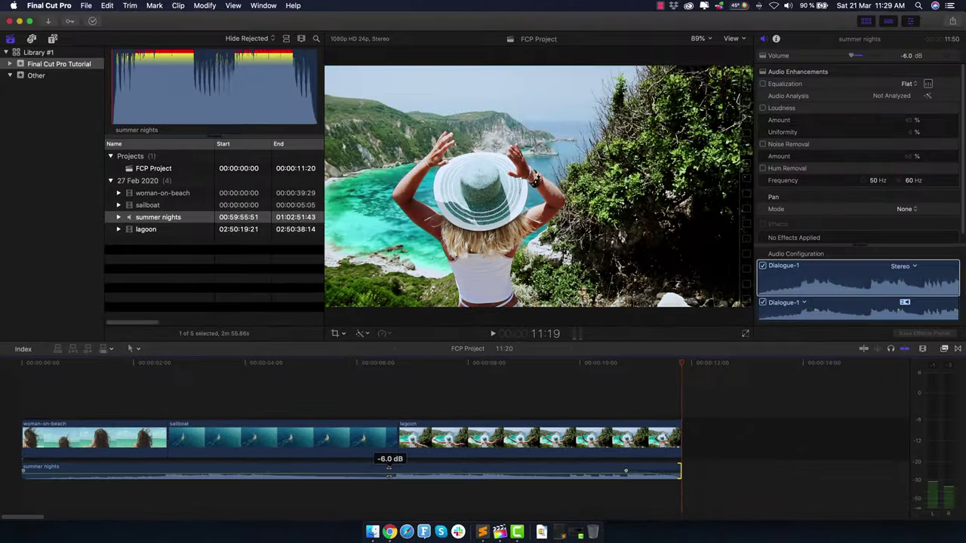
Try deleting the sailboat clip between the woman-on-beach and lagoon clips, and undo the deletion.
left_click(276, 437)
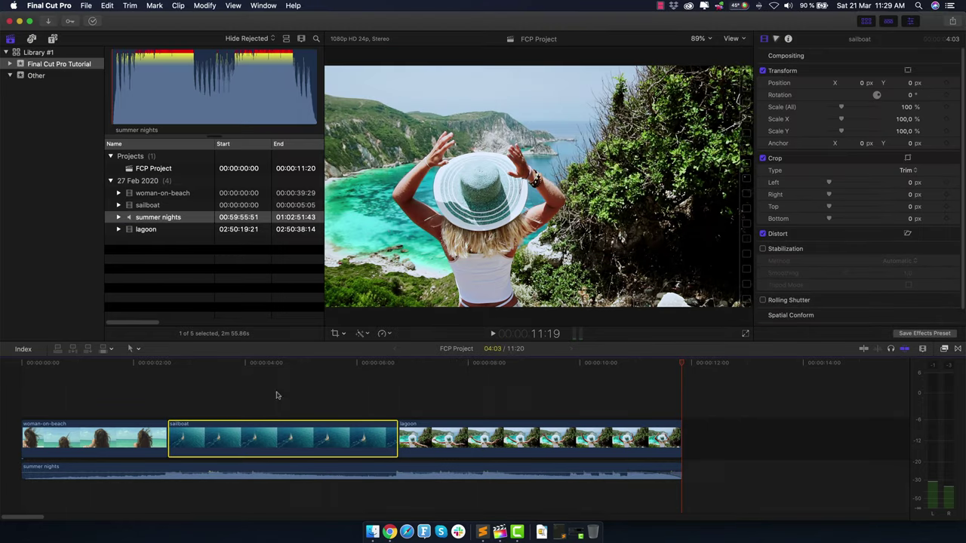
left_click(281, 371)
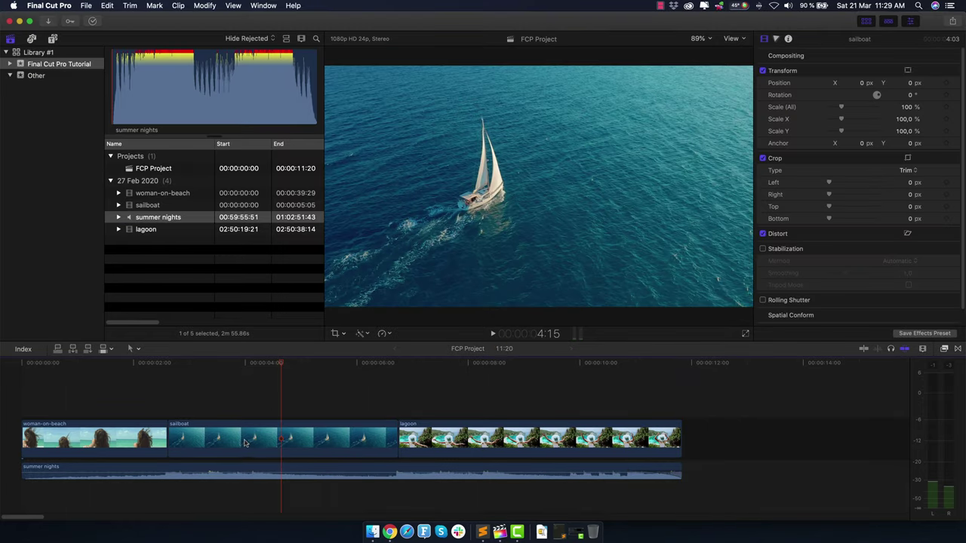
left_click(245, 443)
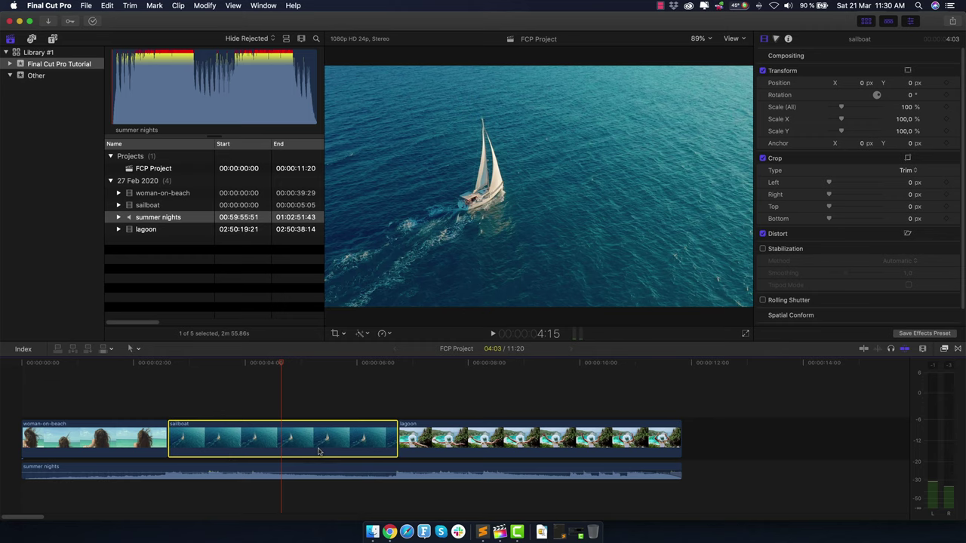
key("Delete")
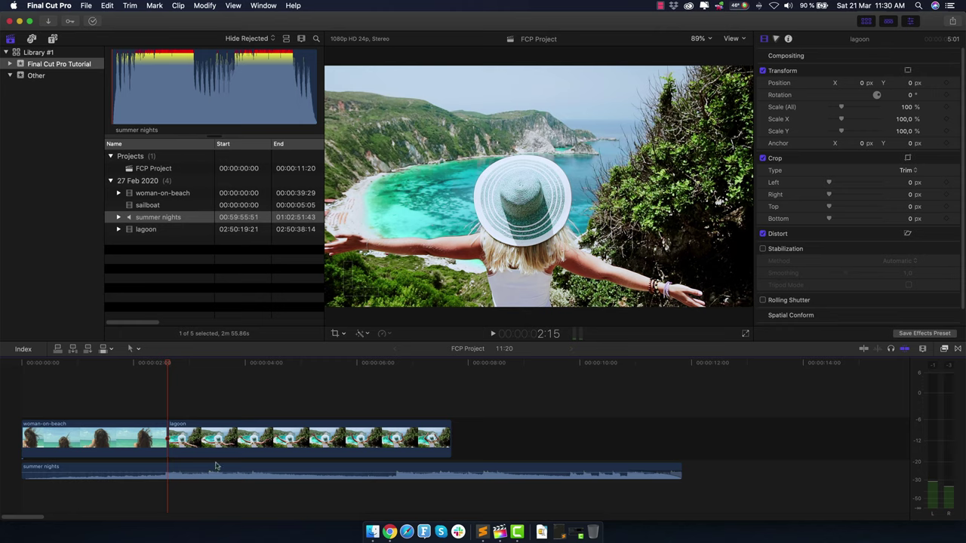
key("super+z")
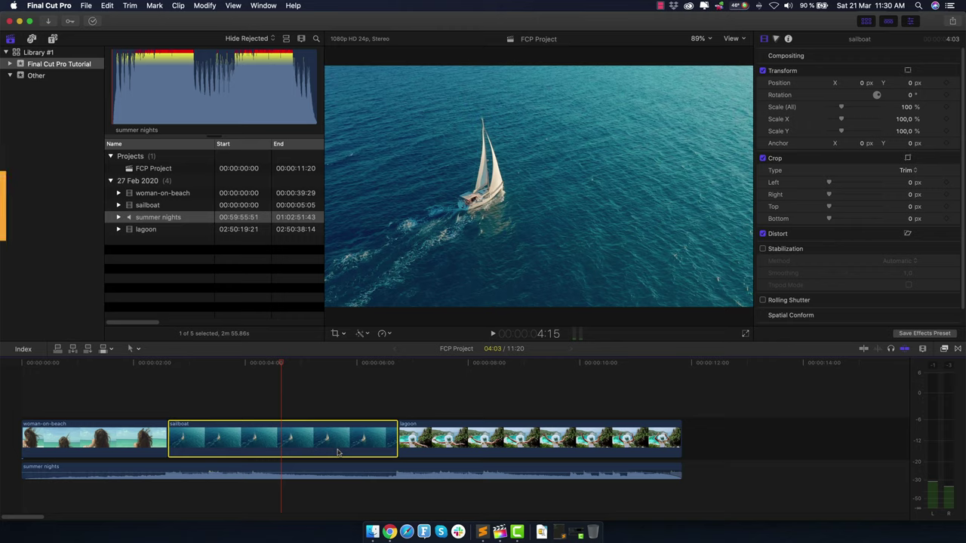
key("Delete")
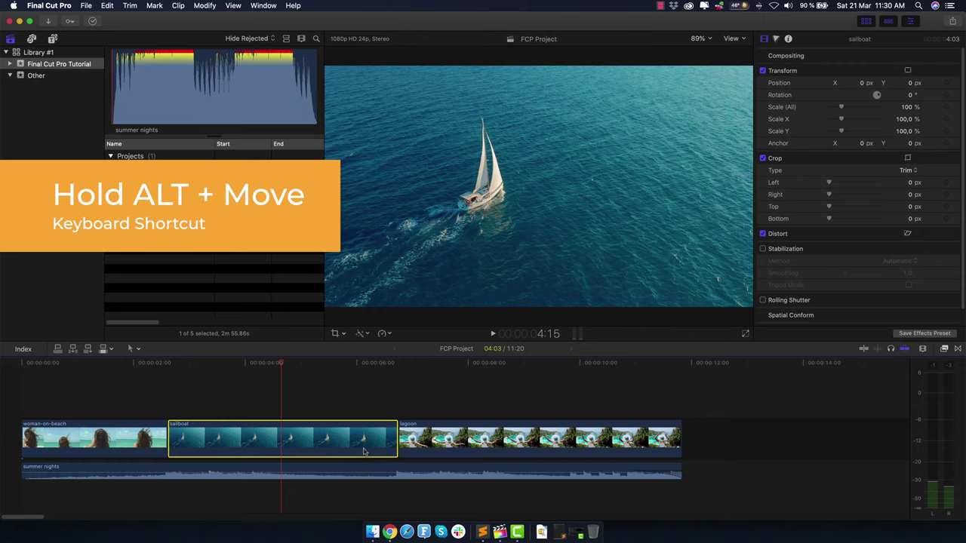
Duplicate the sailboat clip to the end of the timeline, directly after the lagoon clip.
left_click_drag(274, 439, 782, 445)
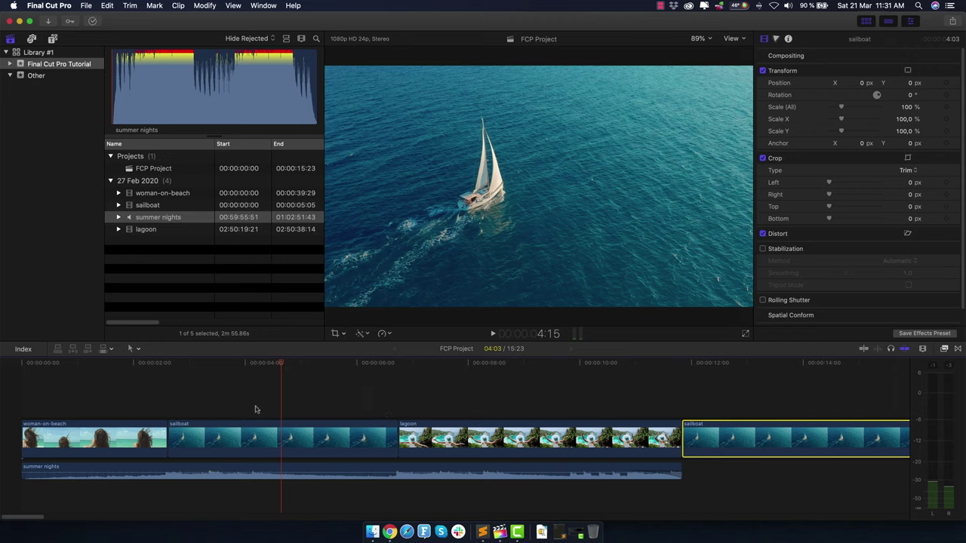
Examine the timeline at different zoom levels, both as a whole and in closer detail.
key("super+minus")
key("super+minus")
key("super+minus")
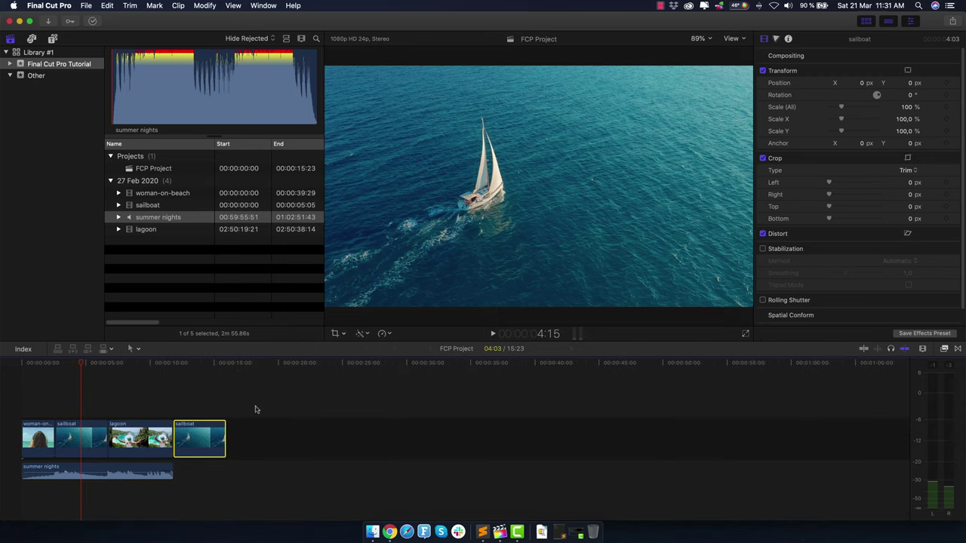
key("super+equal")
key("super+equal")
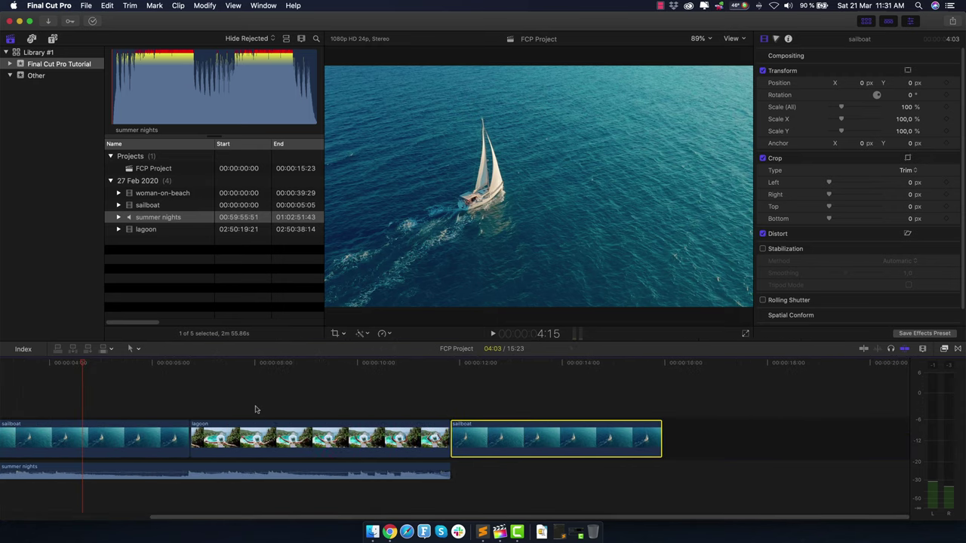
left_click_drag(235, 520, 3, 518)
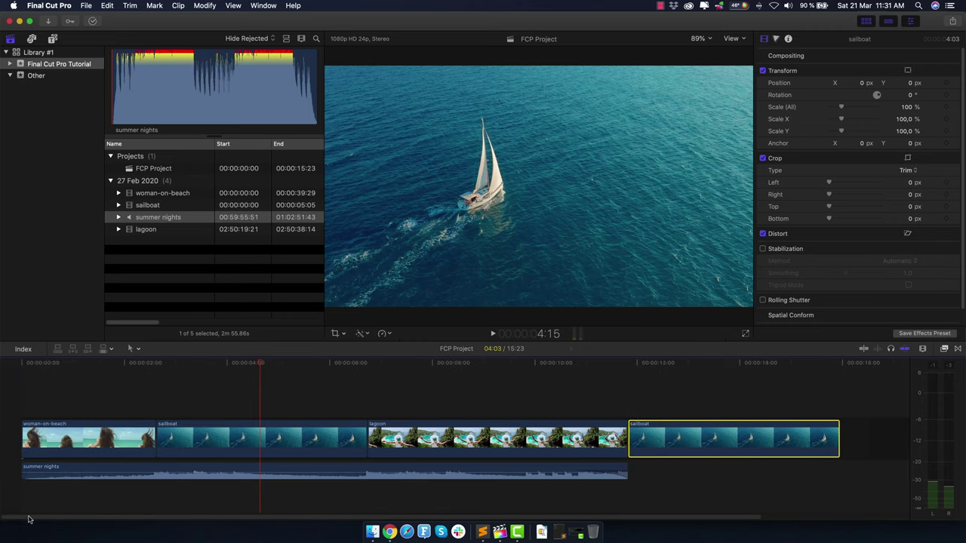
key("super+minus")
key("super+minus")
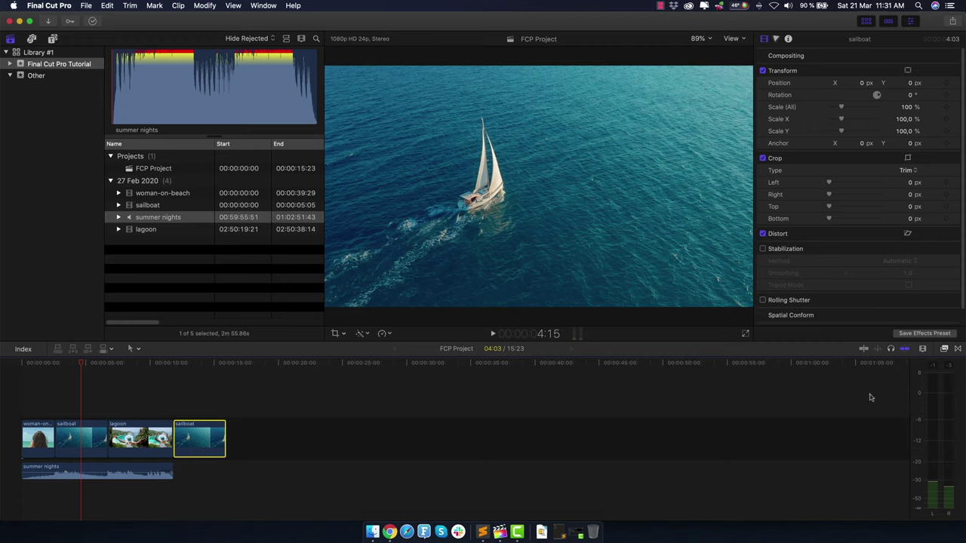
key("super+equal")
key("super+equal")
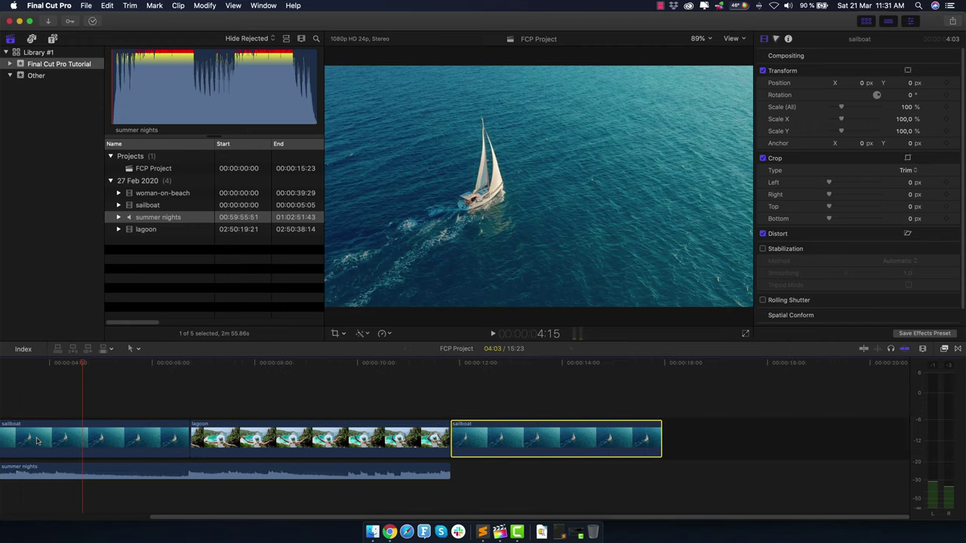
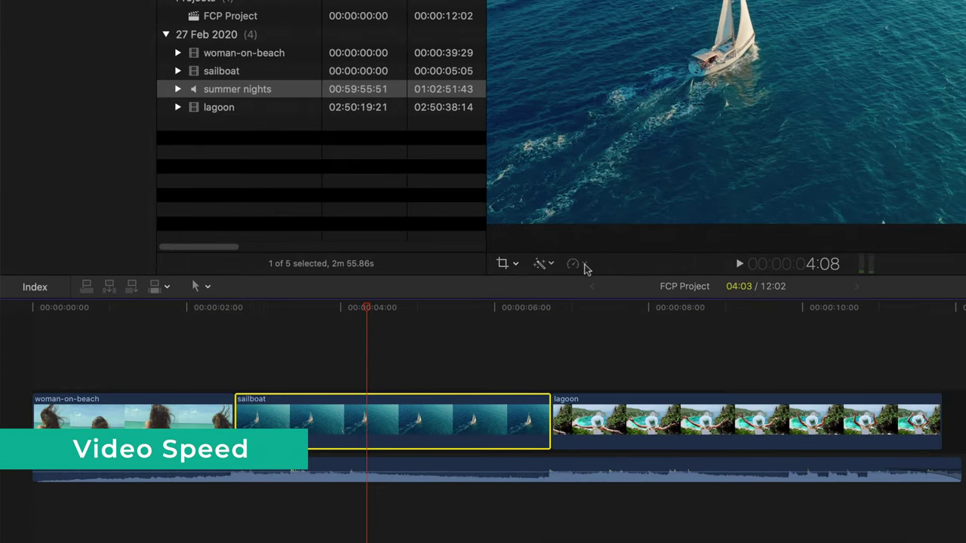
Show the Retime Editor for the sailboat clip, slow the clip to 50% and play back the result.
left_click(584, 265)
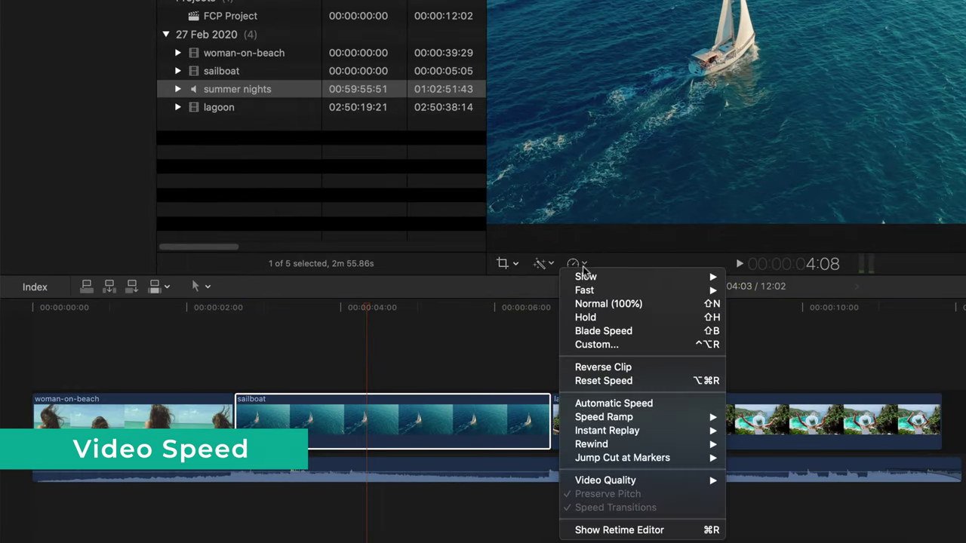
left_click(619, 534)
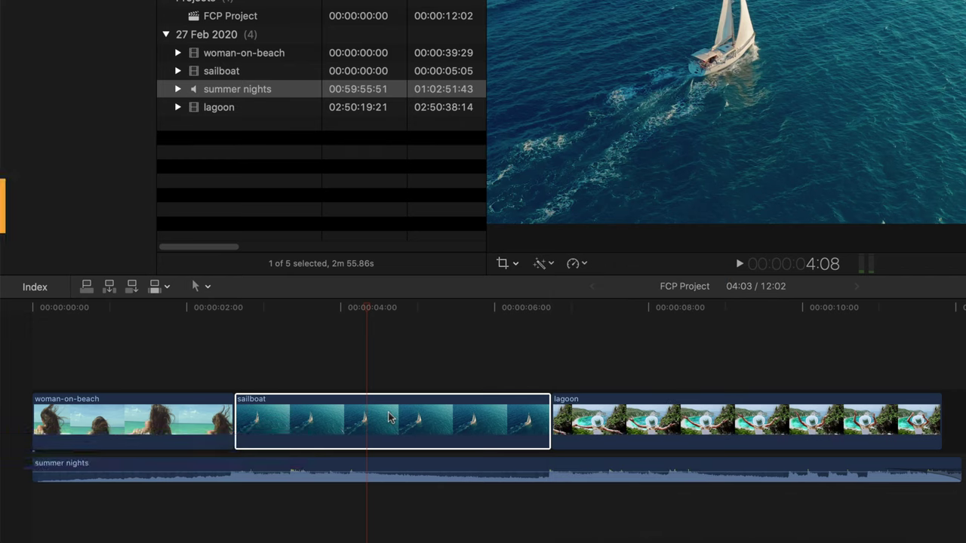
key("super+r")
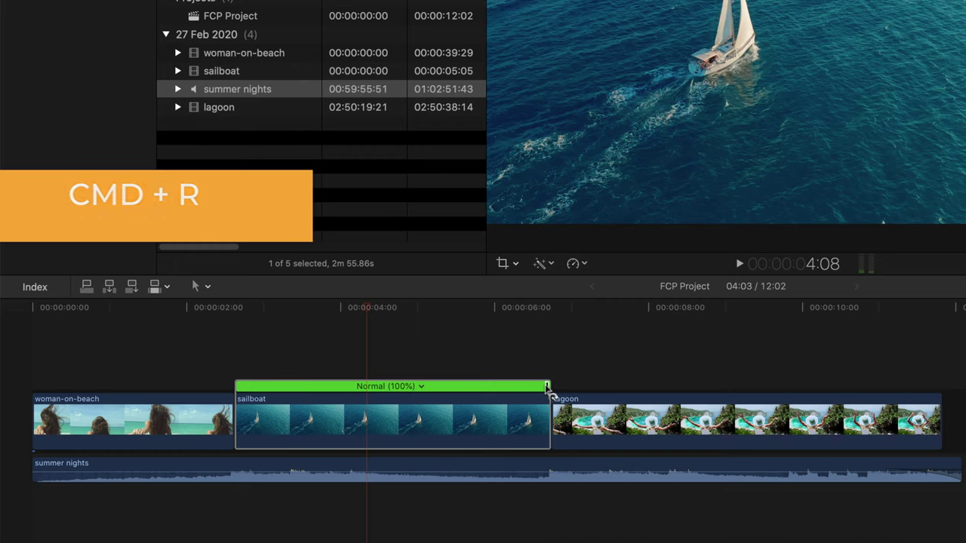
left_click_drag(547, 387, 861, 393)
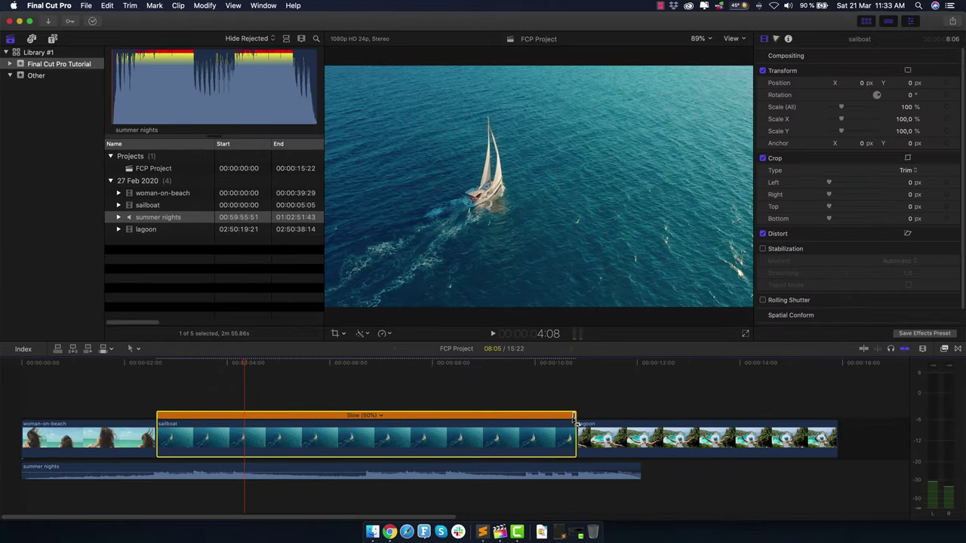
key("space")
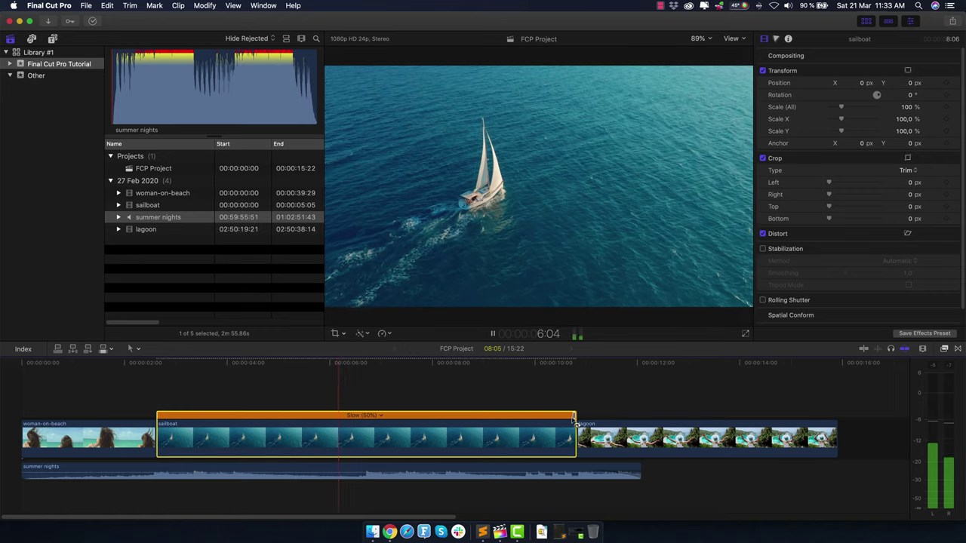
key("space")
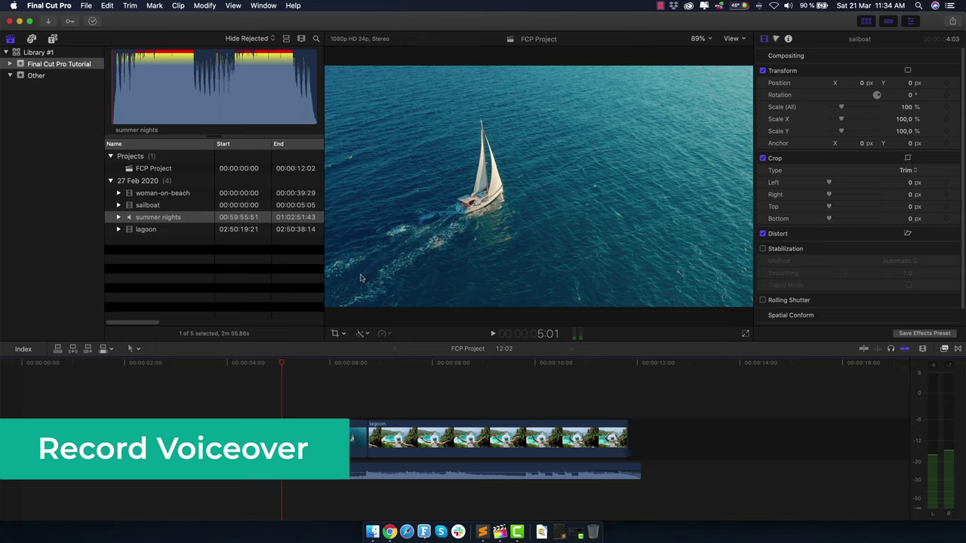
Record a voiceover using the Yeti Stereo Microphone on stereo channels 1 & 2 as the input.
left_click(263, 6)
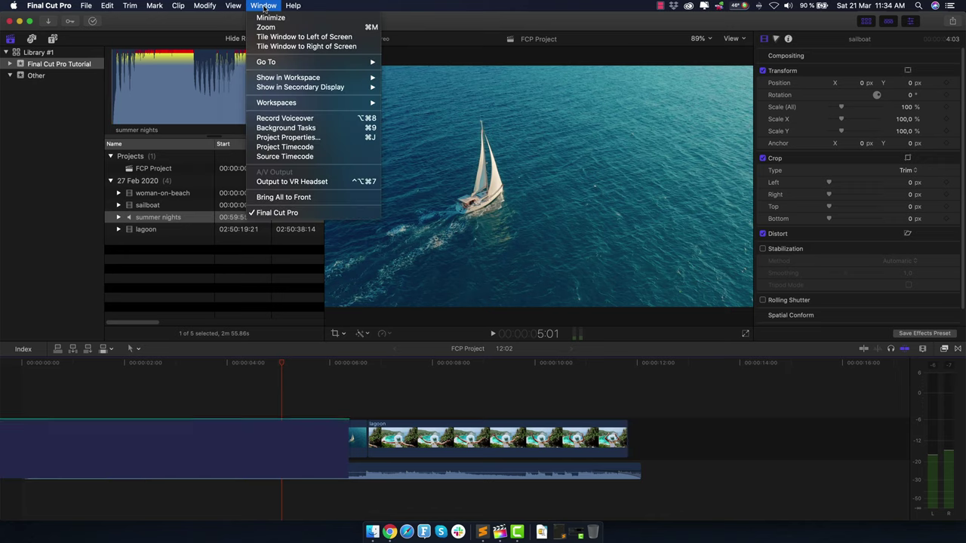
left_click(293, 119)
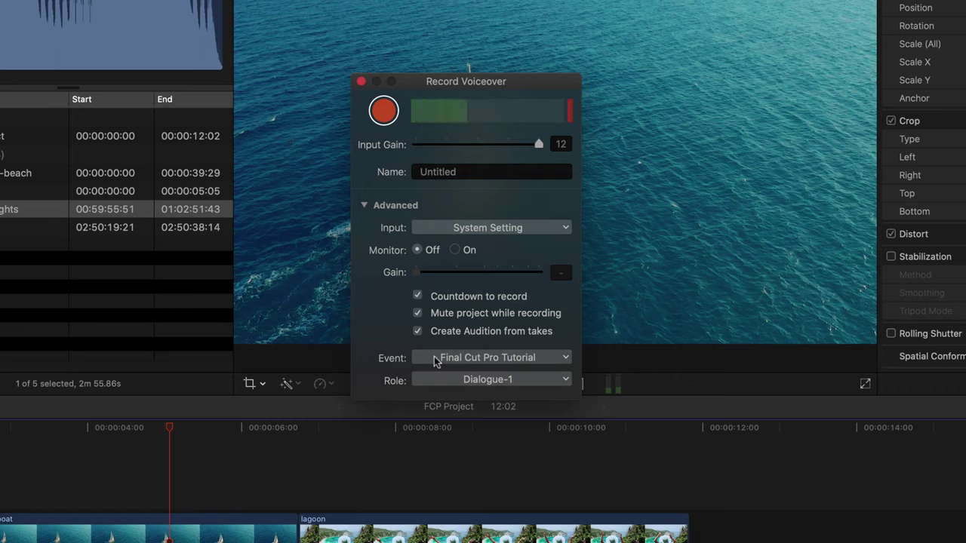
left_click(475, 230)
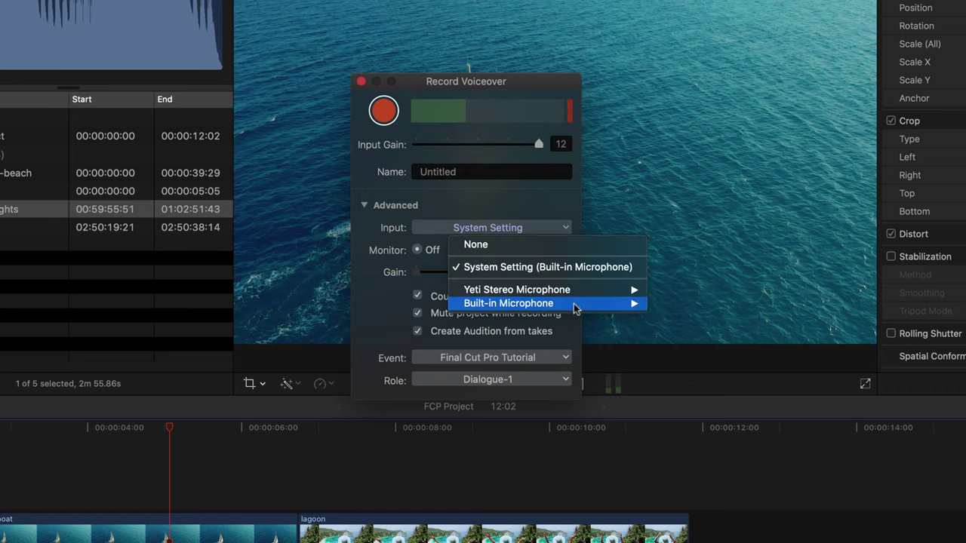
mouse_move(578, 291)
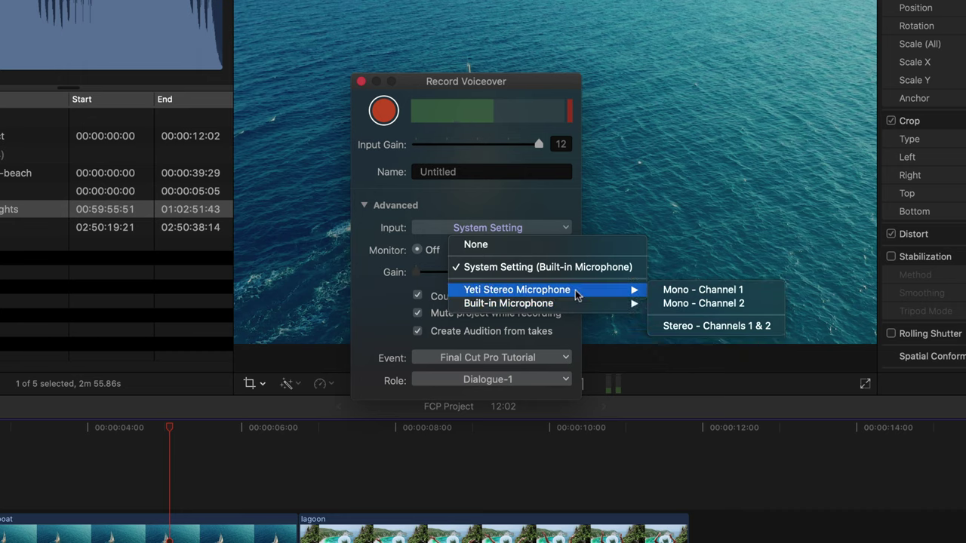
left_click(715, 327)
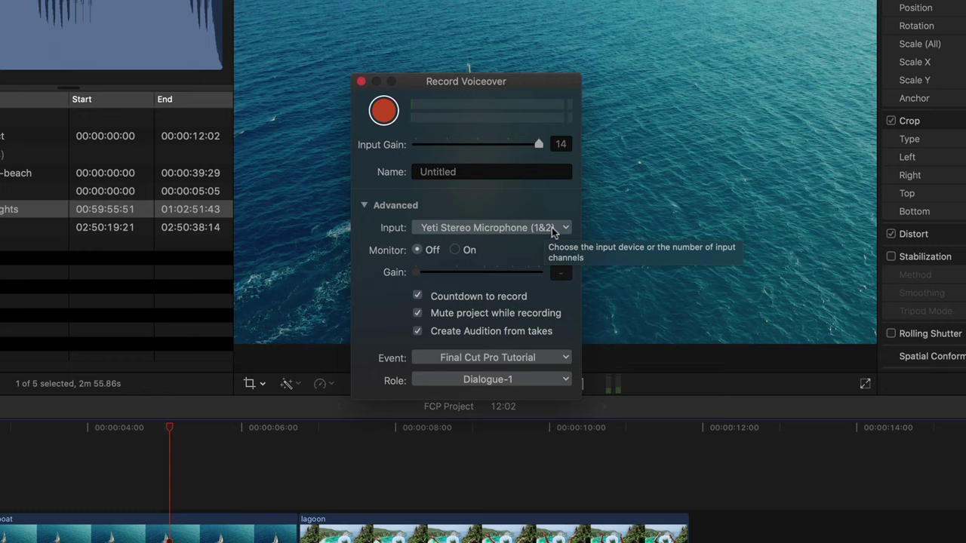
left_click(383, 111)
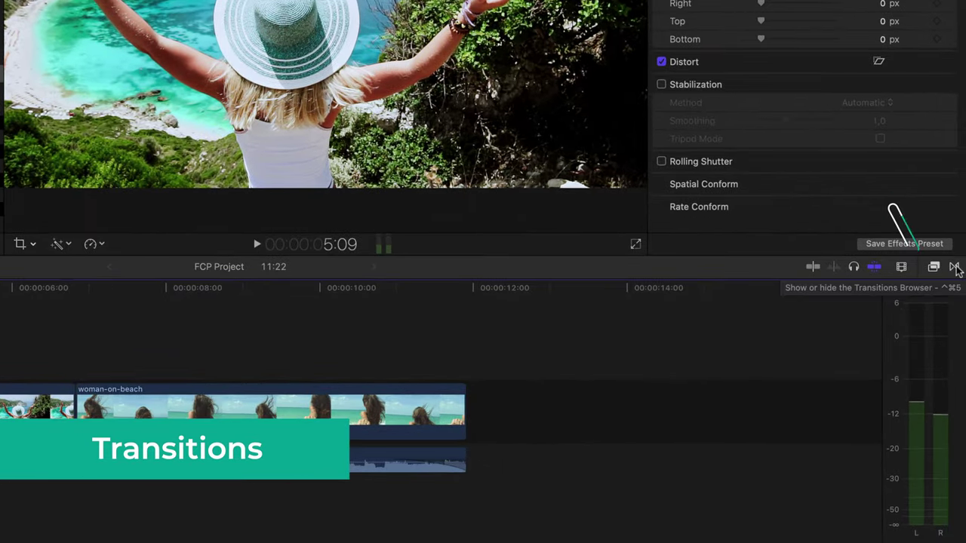
Show the available transitions and look through the Objects and Lights categories.
left_click(955, 268)
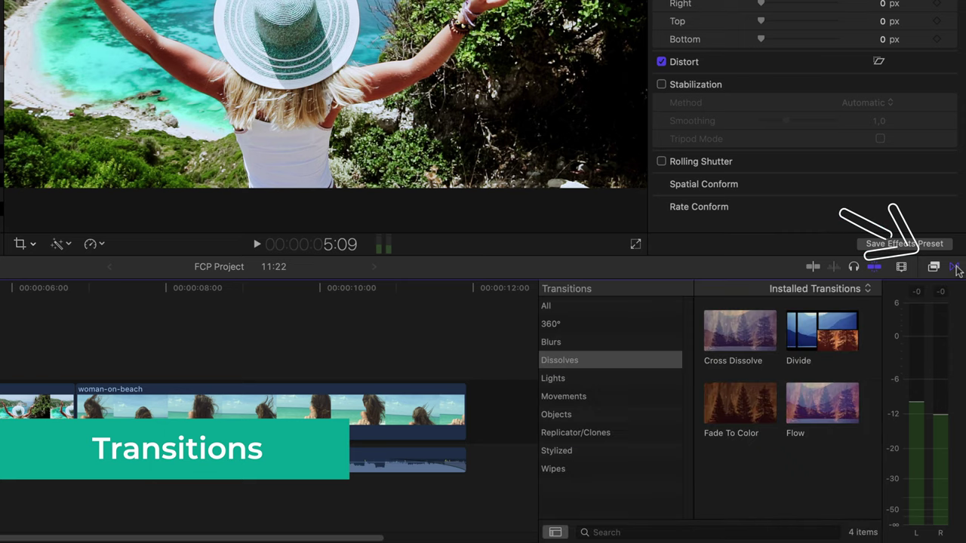
left_click(563, 415)
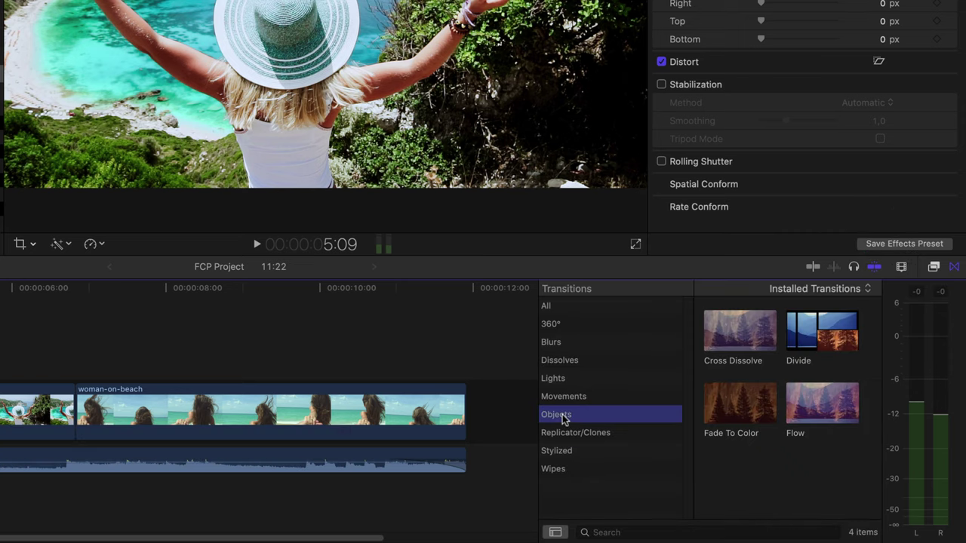
left_click(583, 377)
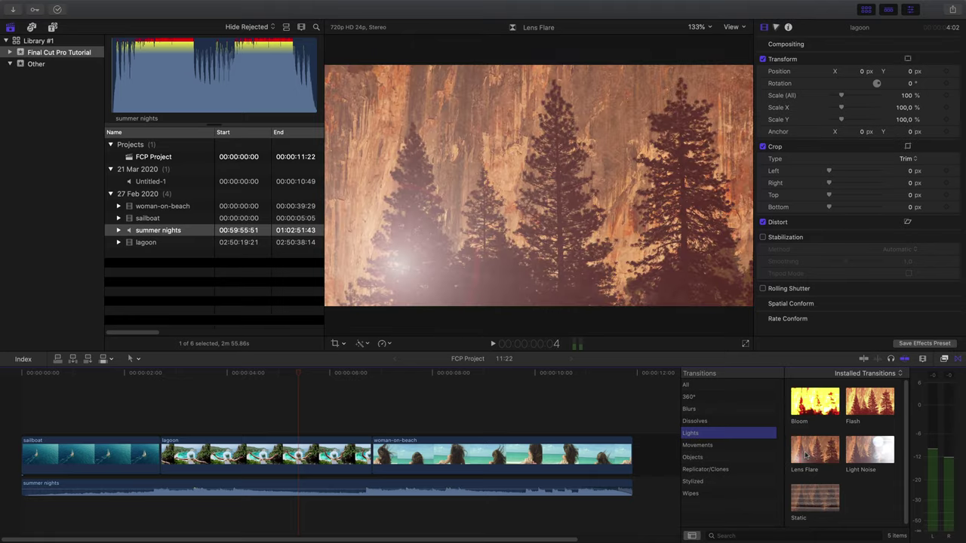
Add Cross Dissolve transitions between the lagoon and woman-on-beach clips and at the end of the woman-on-beach clip.
left_click(694, 422)
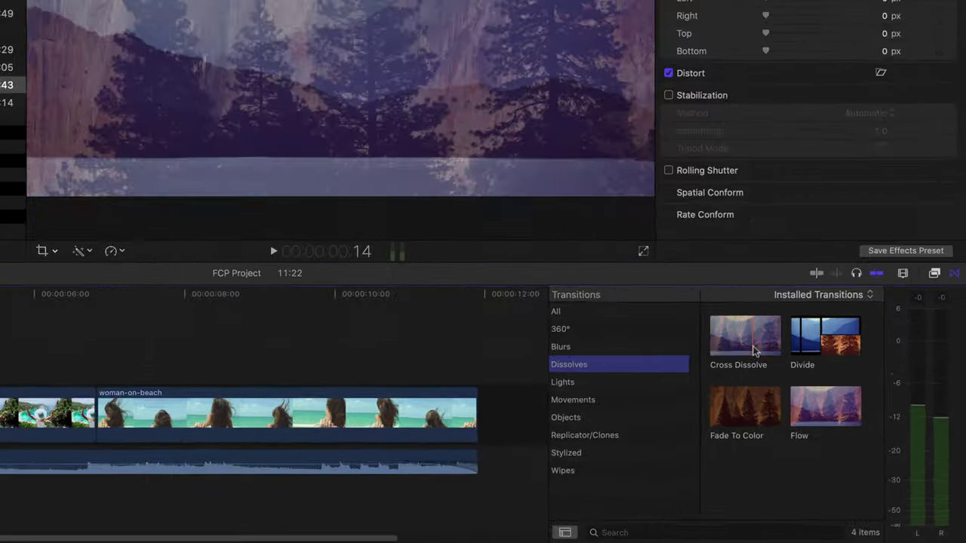
left_click_drag(837, 412, 769, 442)
mouse_move(669, 393)
left_mouse_down()
mouse_move(135, 451)
mouse_move(76, 437)
mouse_move(68, 426)
mouse_move(68, 436)
left_mouse_up()
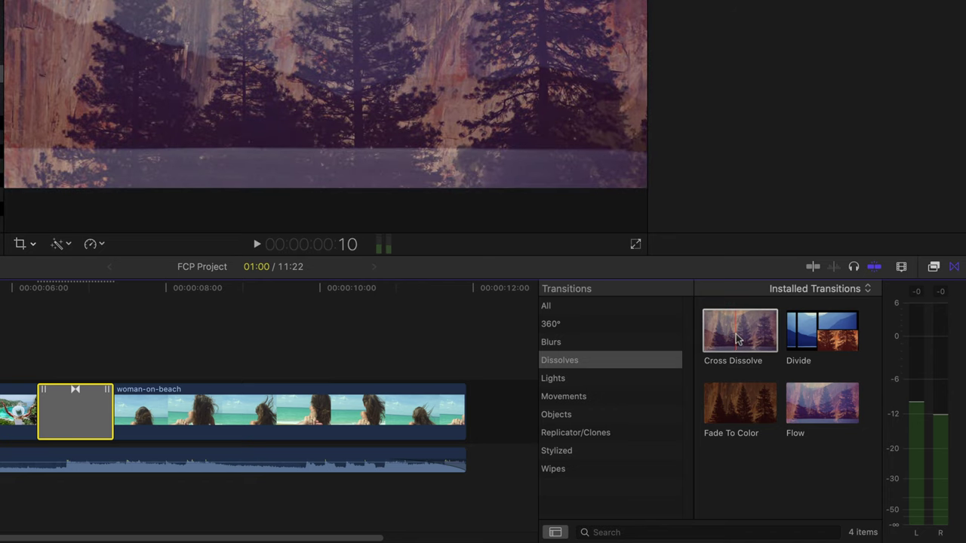
left_click_drag(737, 338, 405, 420)
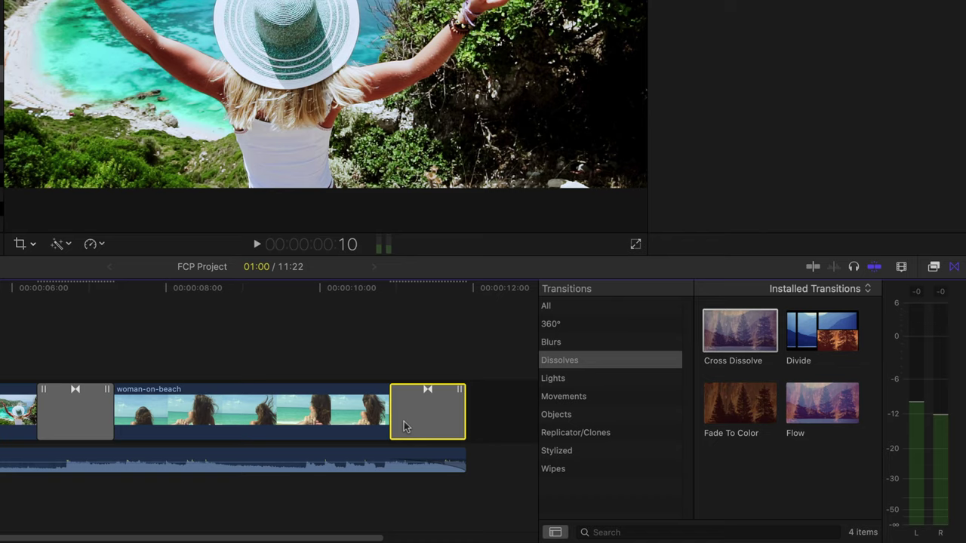
Shorten the transition at the end of the woman-on-beach clip to about 14 frames and lengthen the one at its start.
left_click_drag(392, 414, 427, 414)
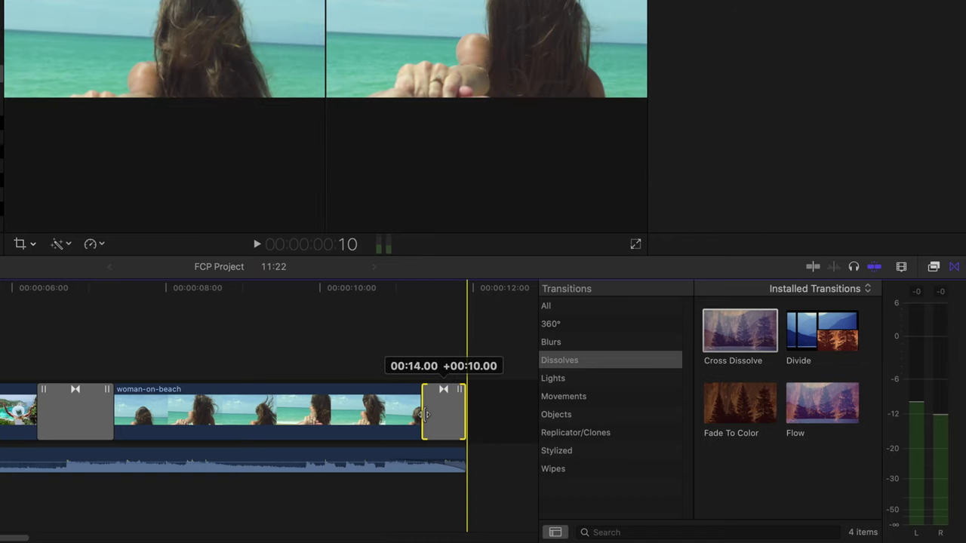
left_click_drag(114, 414, 147, 414)
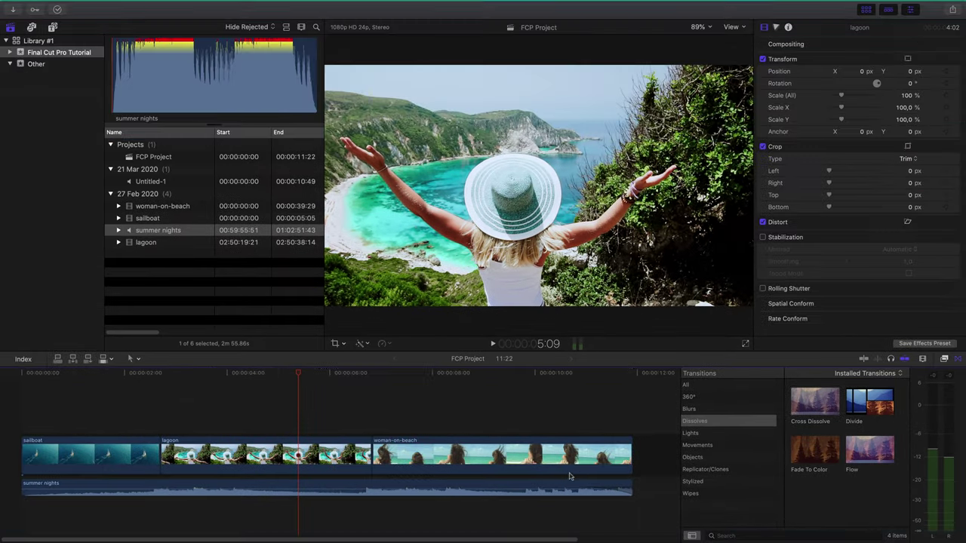
Show the available effects and look through the categories down to the audio effects.
left_click(944, 359)
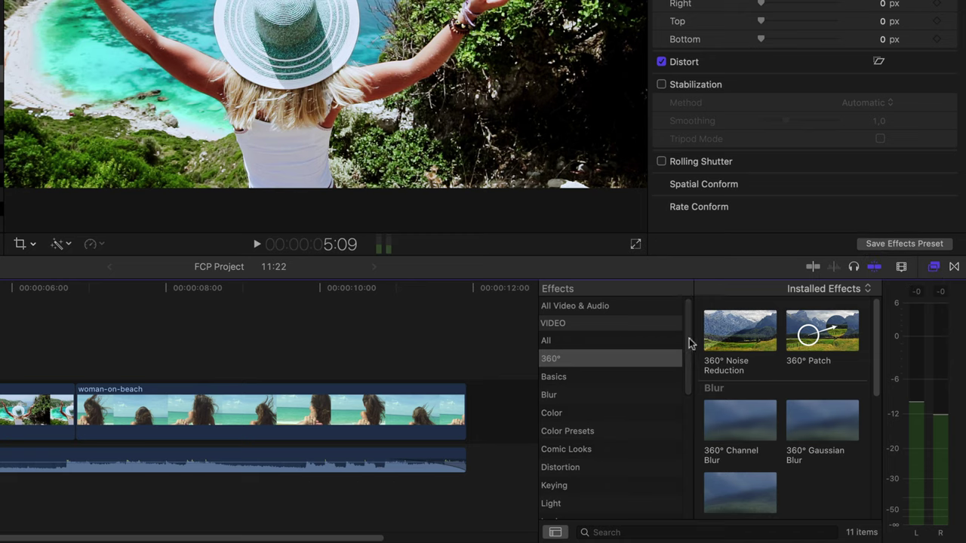
left_click_drag(687, 339, 687, 463)
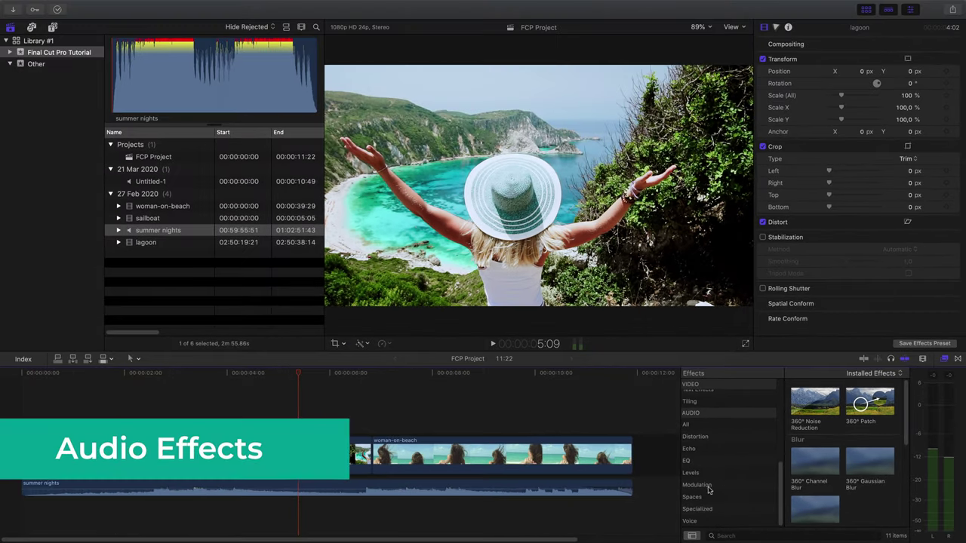
Apply the Cathedral effect from the Spaces audio effects to the summer nights music clip.
left_click(701, 424)
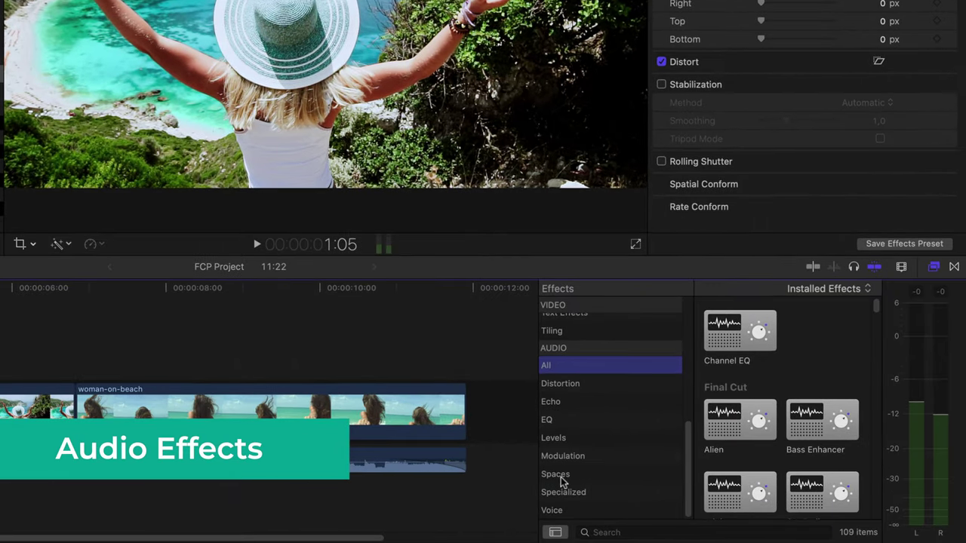
left_click(695, 501)
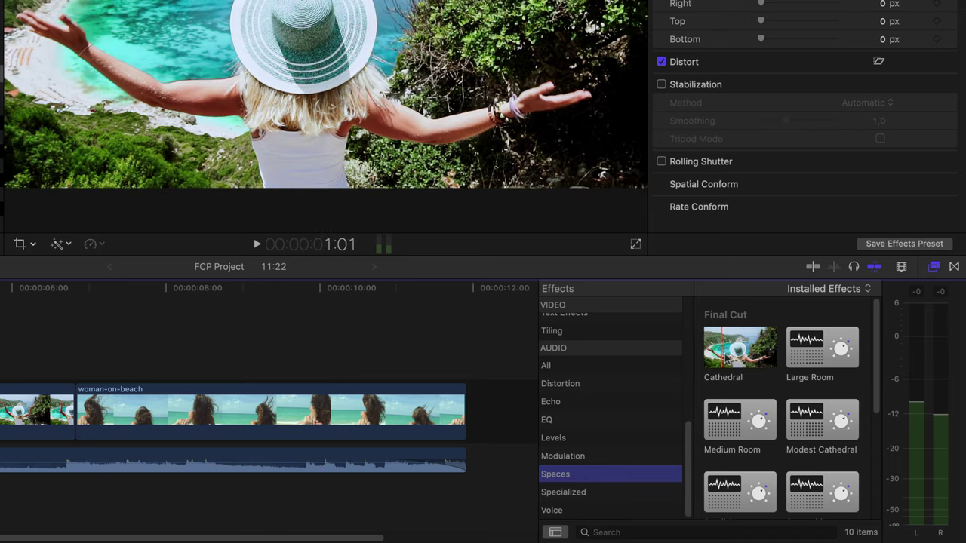
left_click_drag(738, 348, 14, 466)
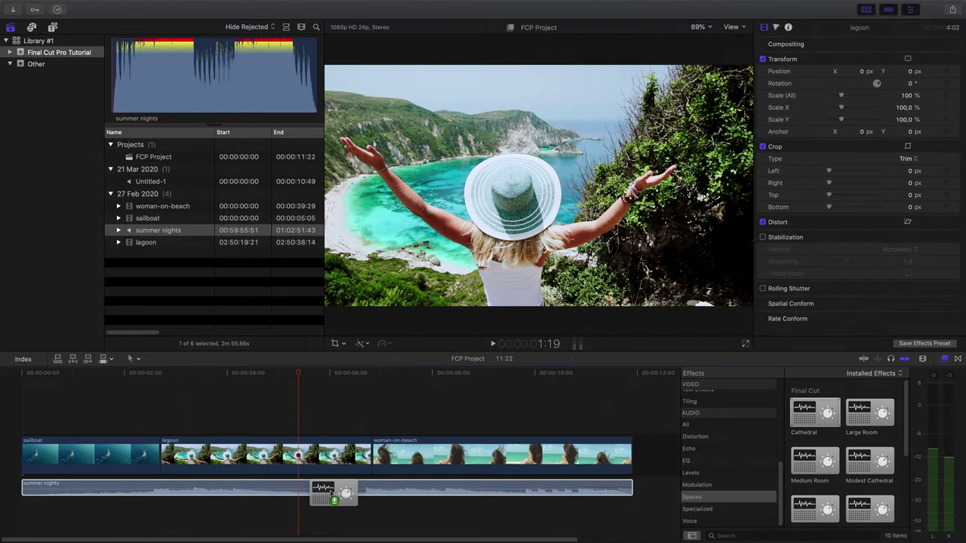
left_click_drag(331, 492, 343, 495)
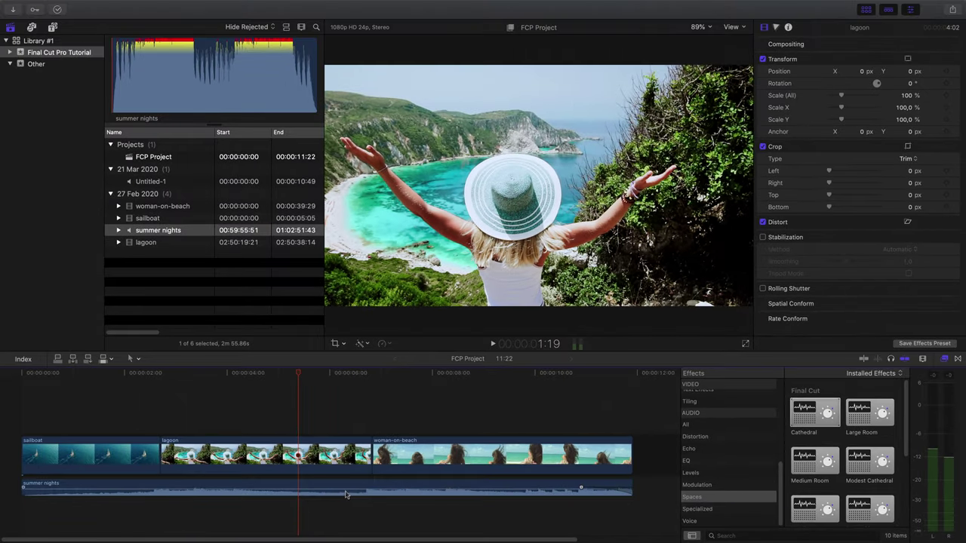
Check the Cathedral settings of the summer nights clip and play the timeline to hear the effect.
left_click(333, 486)
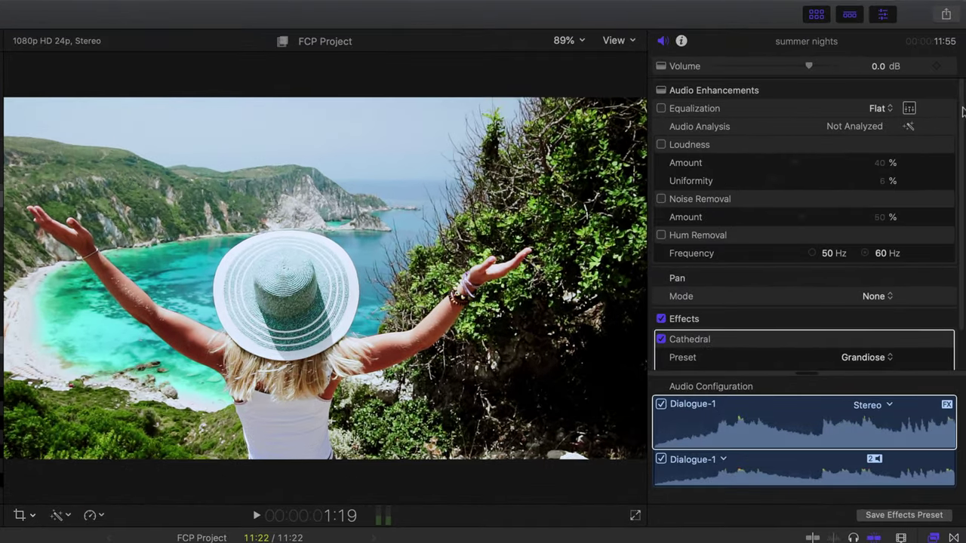
scroll(962, 111, "down", 2)
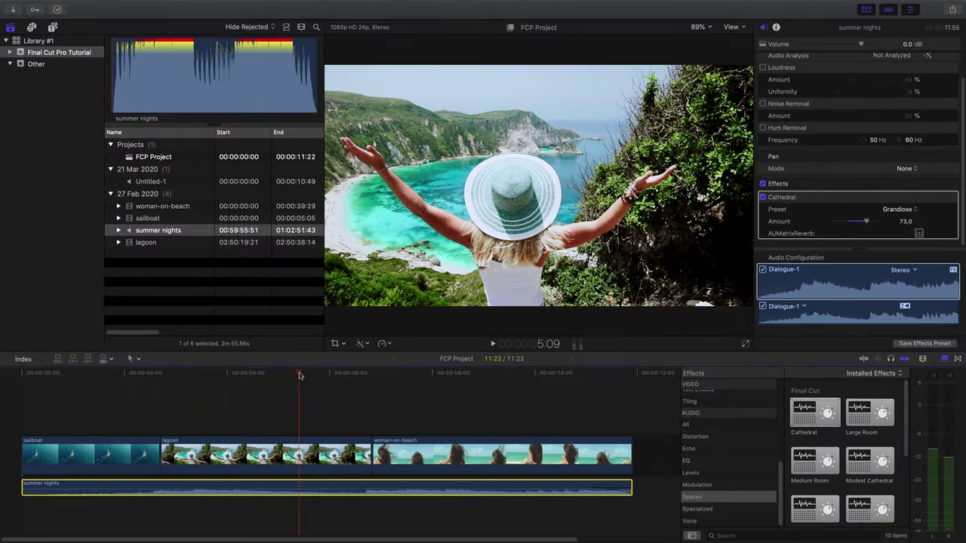
key("space")
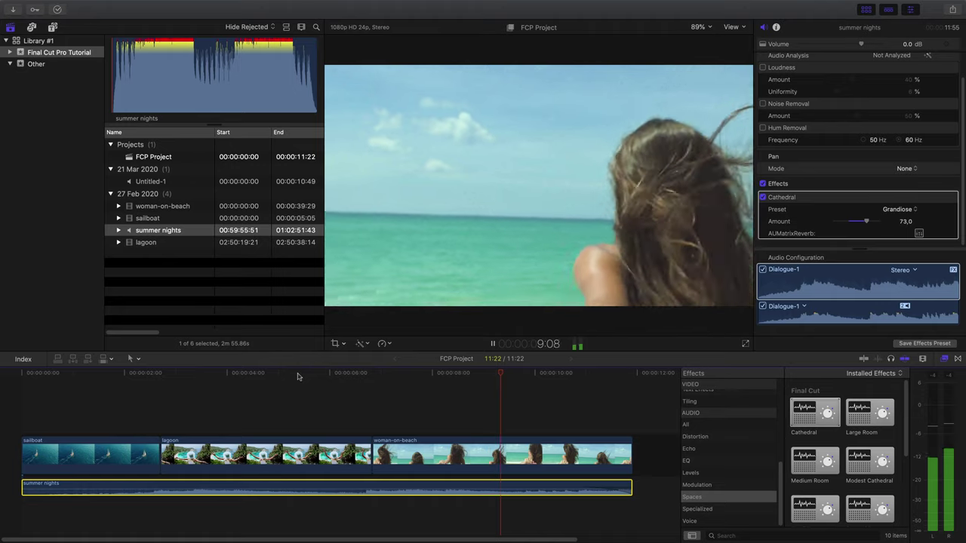
key("space")
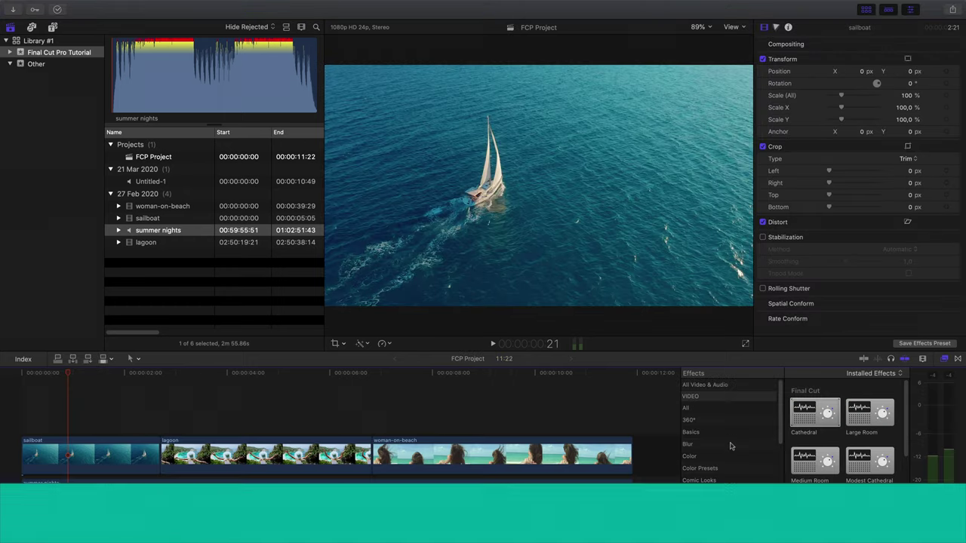
Look through the video effect categories, including the Comic Looks and Looks effects.
scroll(729, 446, "up", 2)
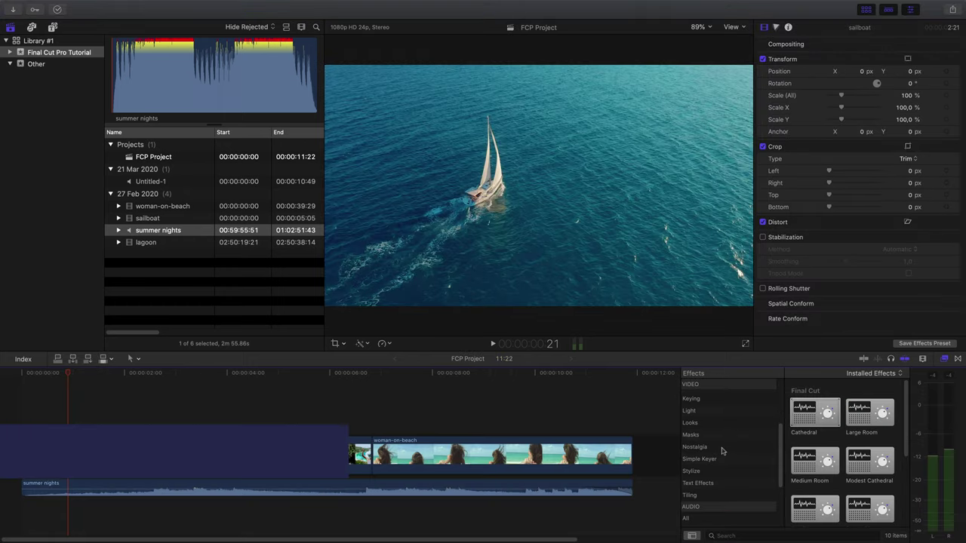
scroll(722, 450, "up", 3)
left_click(702, 430)
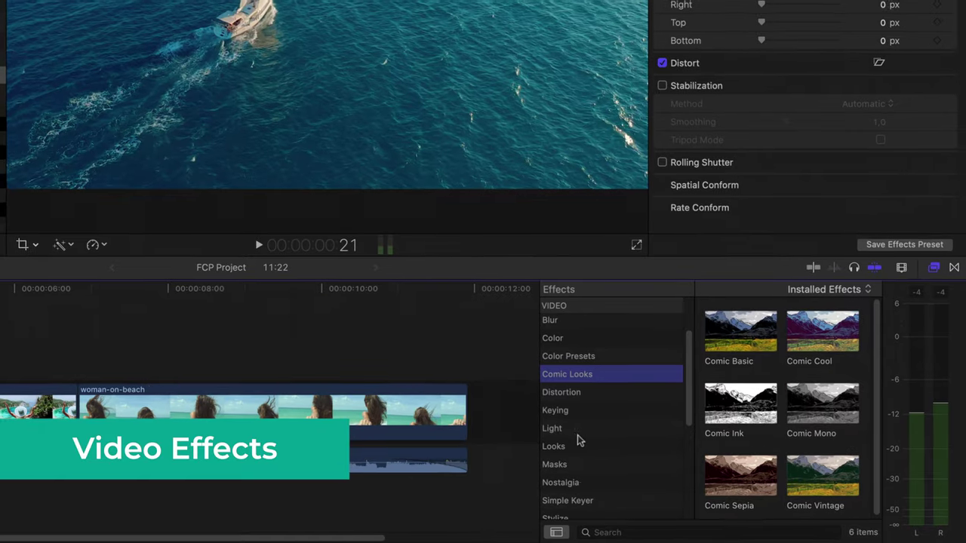
left_click(576, 445)
scroll(578, 464, "down", 2)
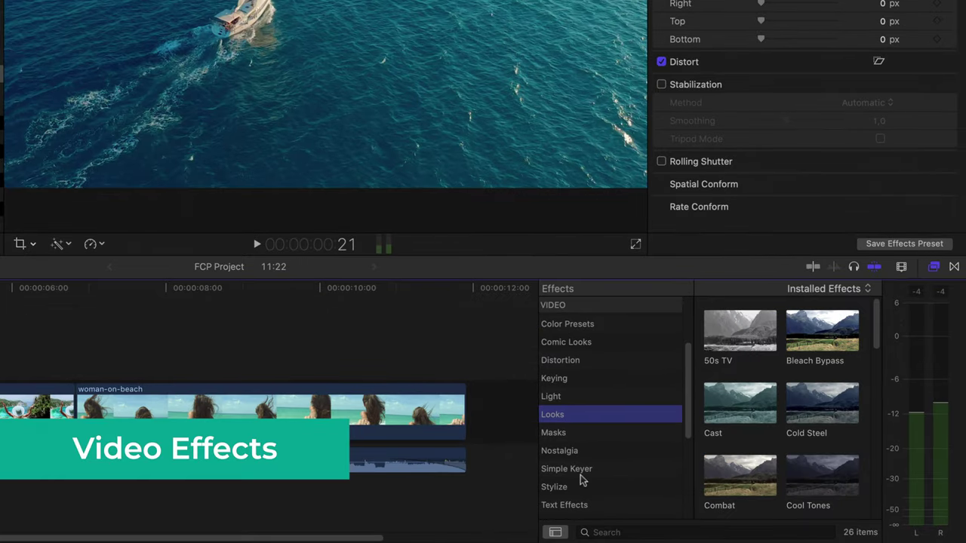
scroll(669, 461, "down", 2)
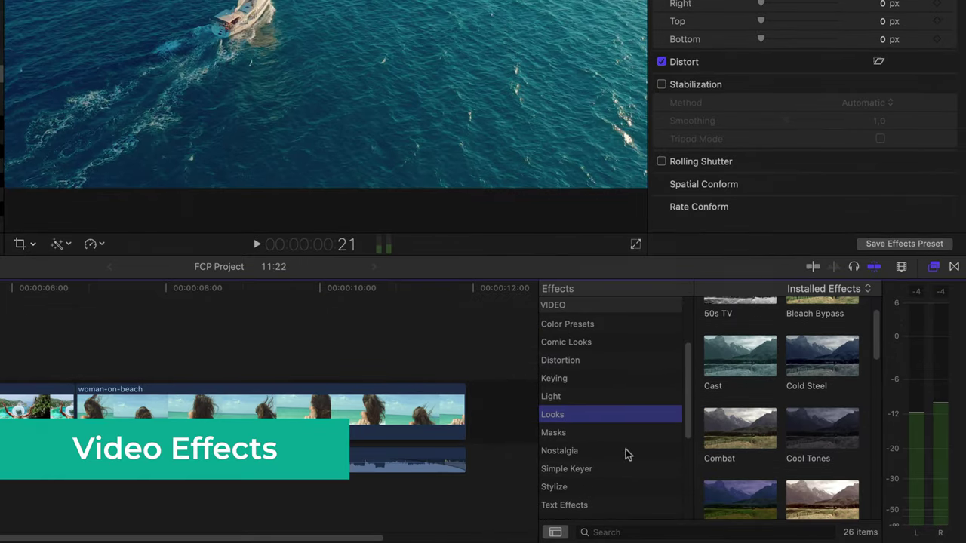
Find the Vignette effect among the Stylize video effects, preview it and apply it to the sailboat clip.
scroll(606, 453, "down", 3)
left_click(591, 438)
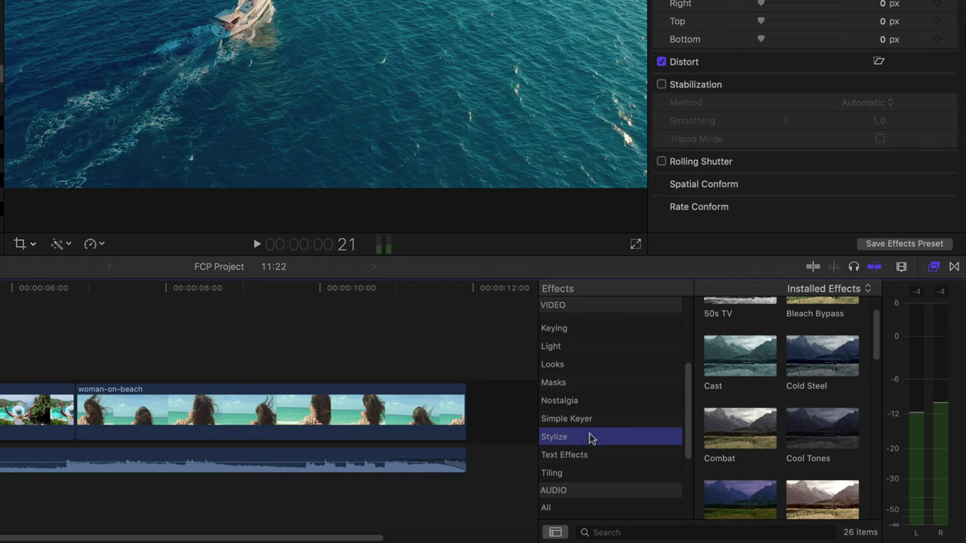
scroll(761, 445, "down", 10)
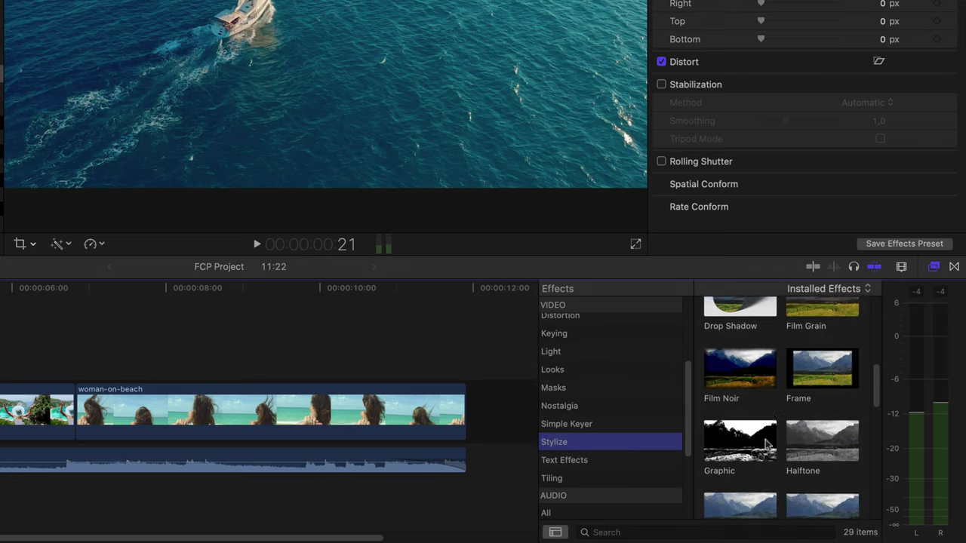
scroll(760, 446, "down", 2)
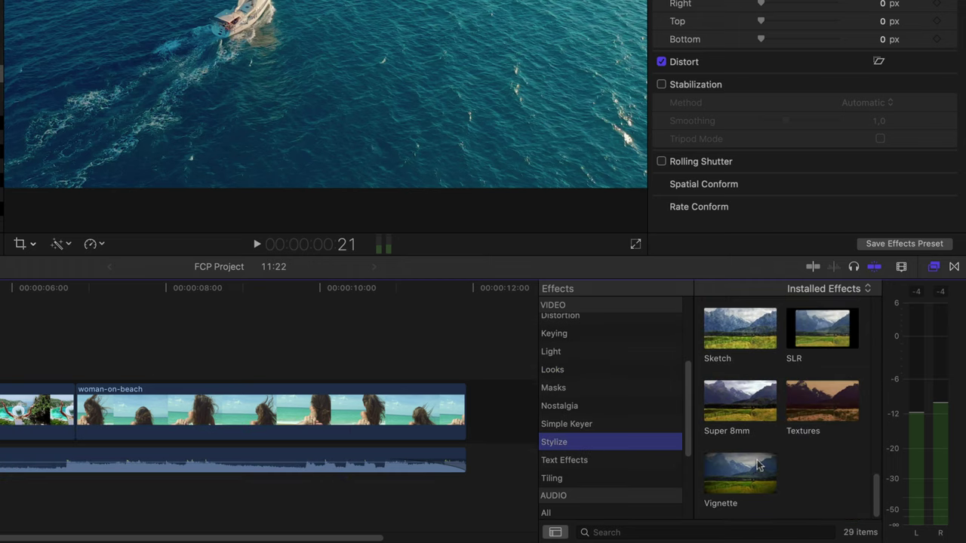
mouse_move(758, 466)
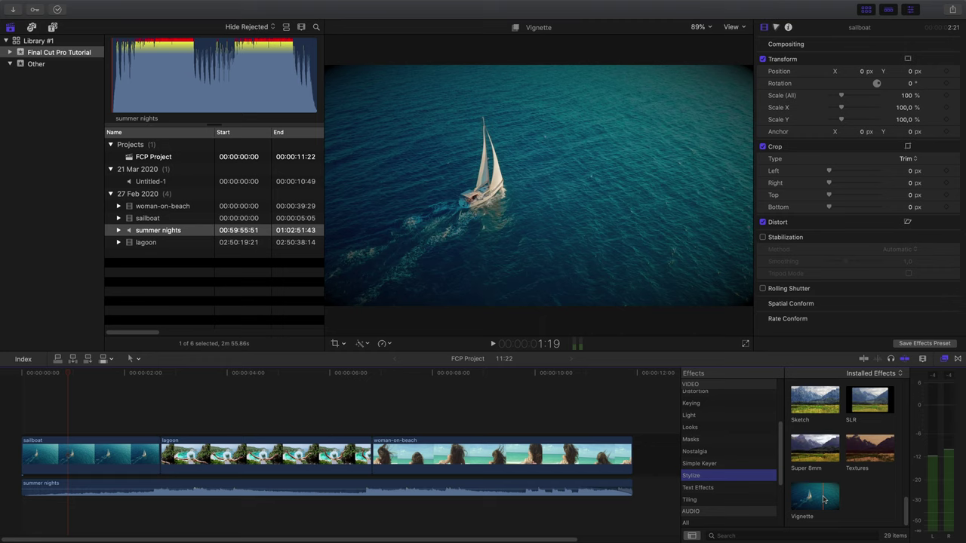
left_click_drag(823, 500, 95, 460)
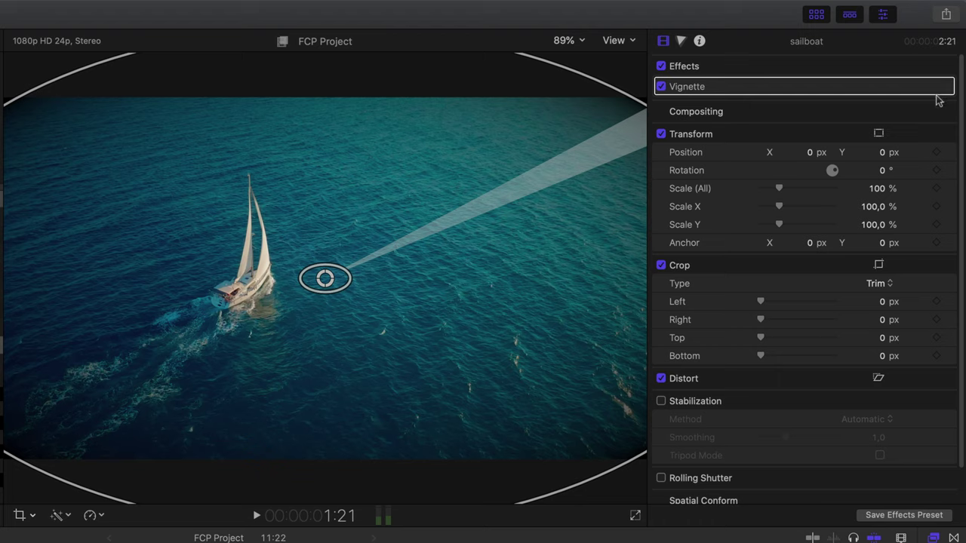
Reduce the Vignette effect's size to 1.3 on the sailboat clip and collapse the effect's parameters.
left_click(928, 86)
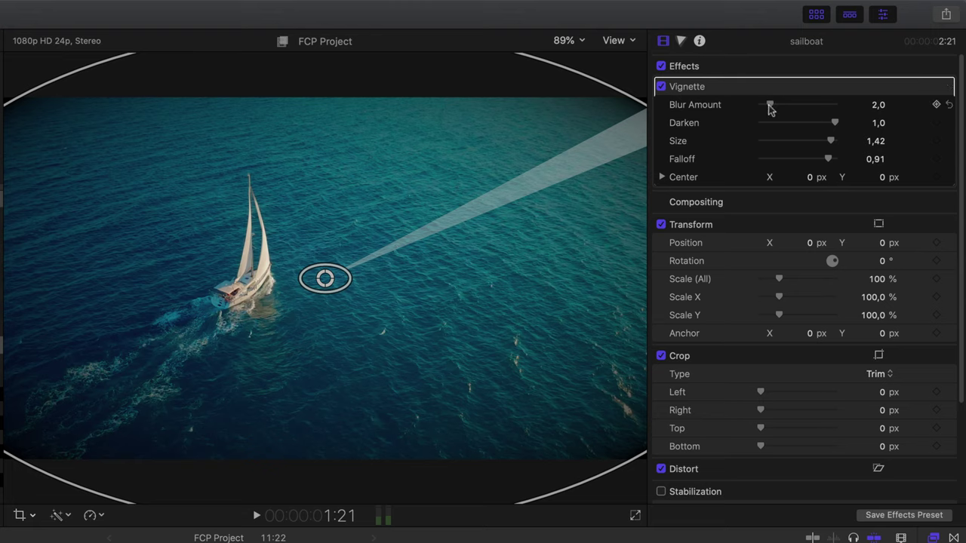
mouse_move(833, 126)
left_mouse_down()
mouse_move(805, 130)
mouse_move(837, 126)
left_mouse_up()
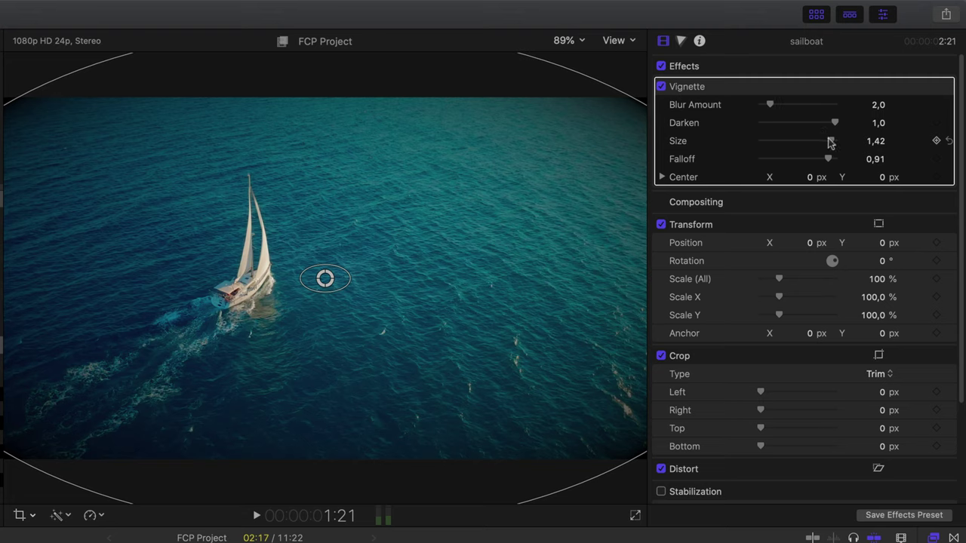
mouse_move(832, 143)
left_mouse_down()
mouse_move(807, 146)
mouse_move(826, 141)
left_mouse_up()
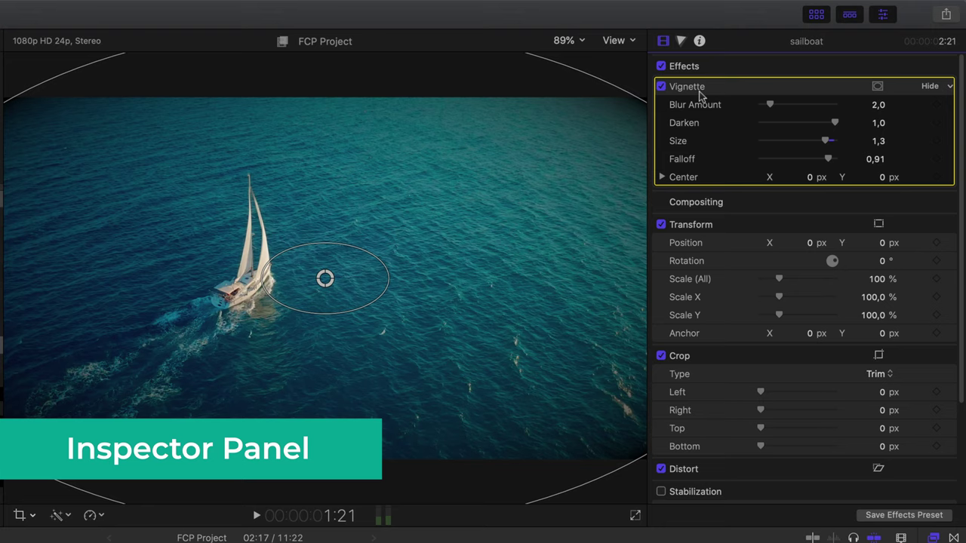
left_click(930, 87)
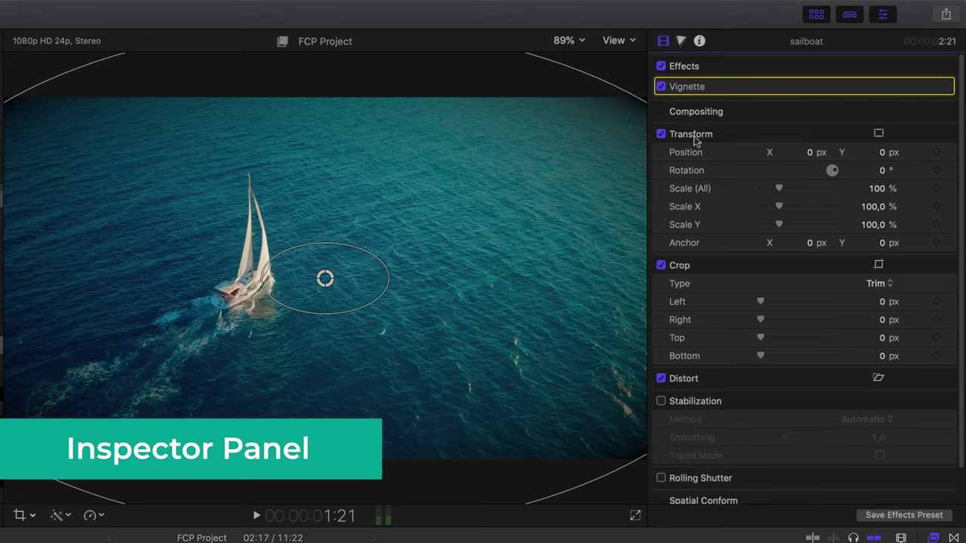
Try shifting the sailboat clip with its position property and return the value to 0.
left_click(709, 170)
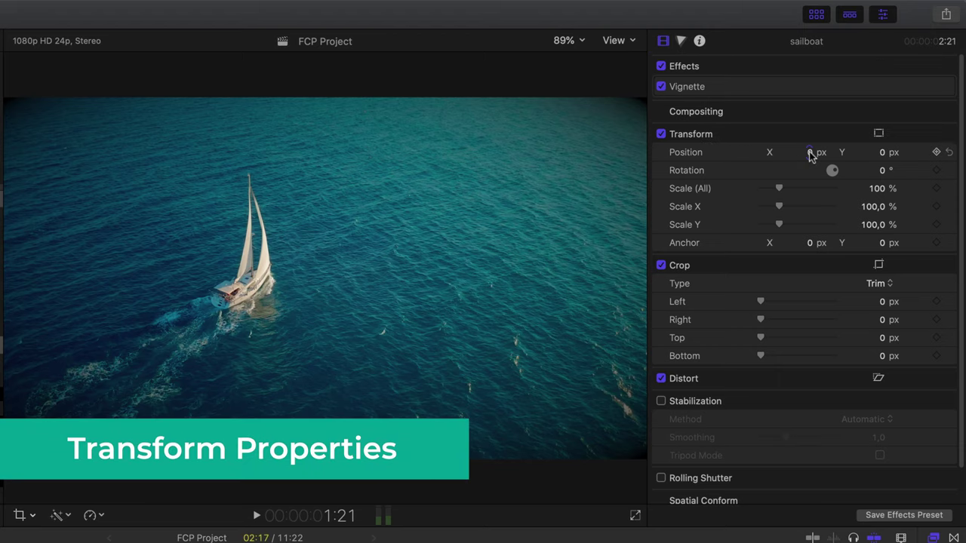
left_click_drag(809, 154, 914, 171)
type("0")
key("Return")
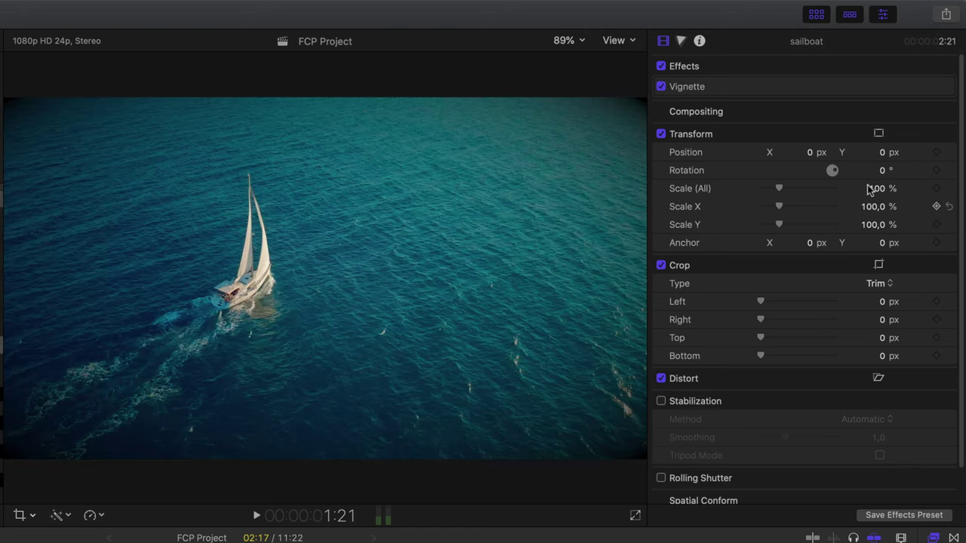
Scale the sailboat clip to 128%, move it to X -140 px and Y -57 px, and reset both properties.
left_click_drag(877, 188, 897, 188)
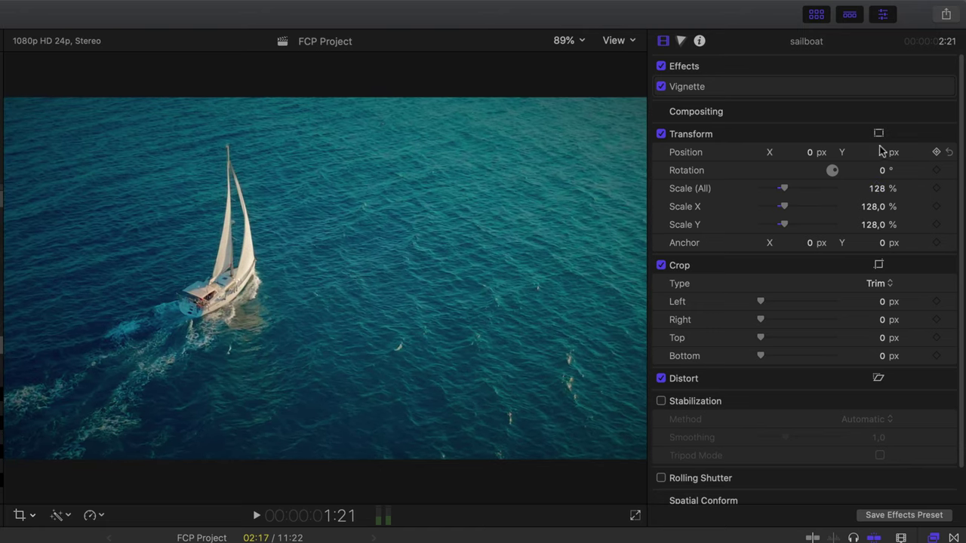
left_click_drag(875, 151, 756, 153)
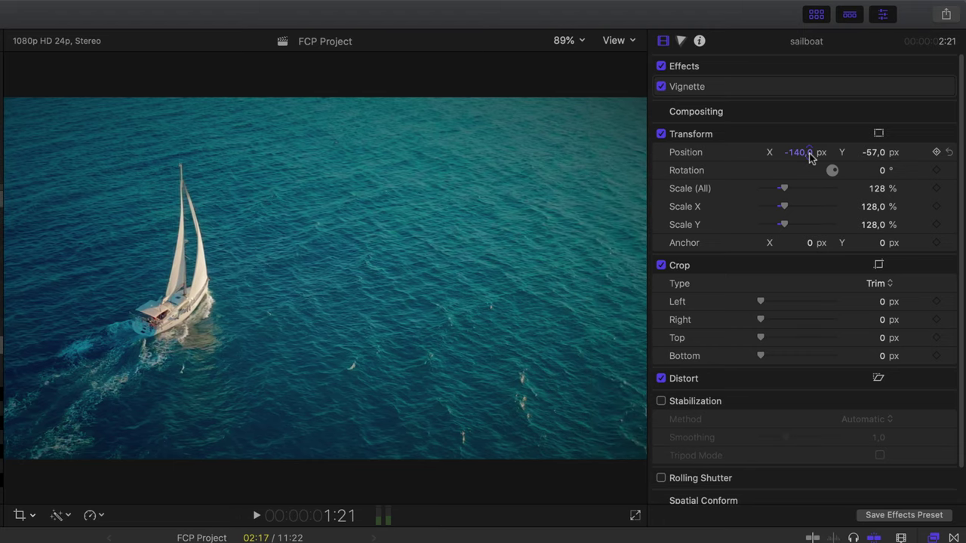
left_click(936, 140)
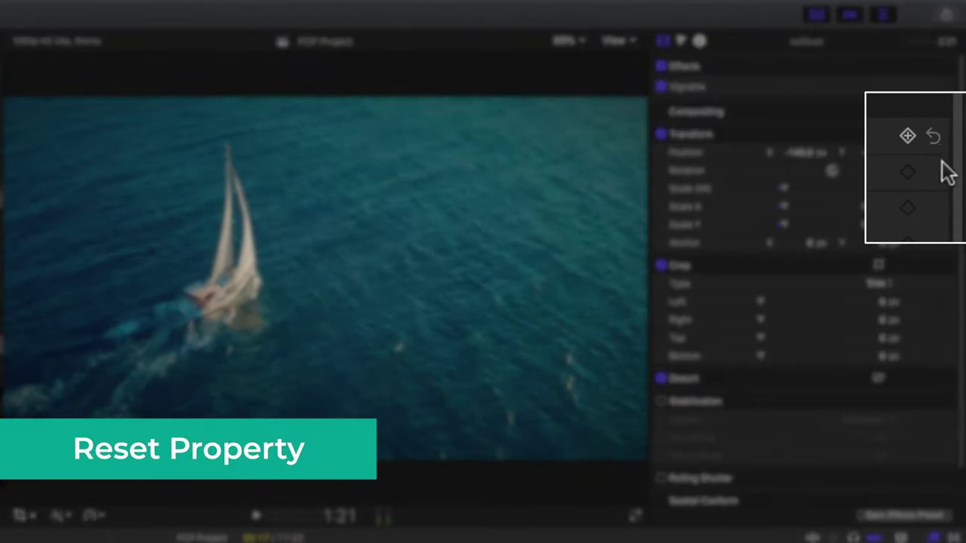
left_click(936, 211)
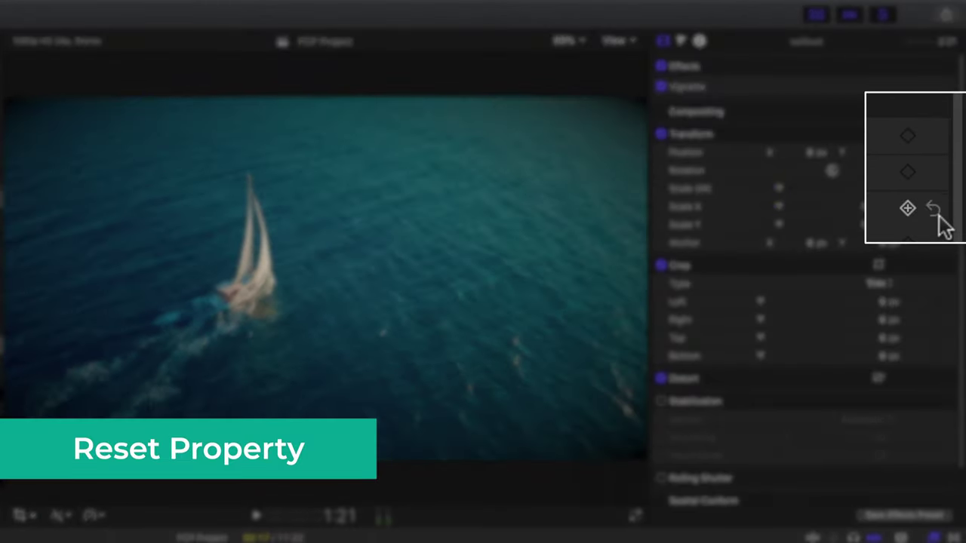
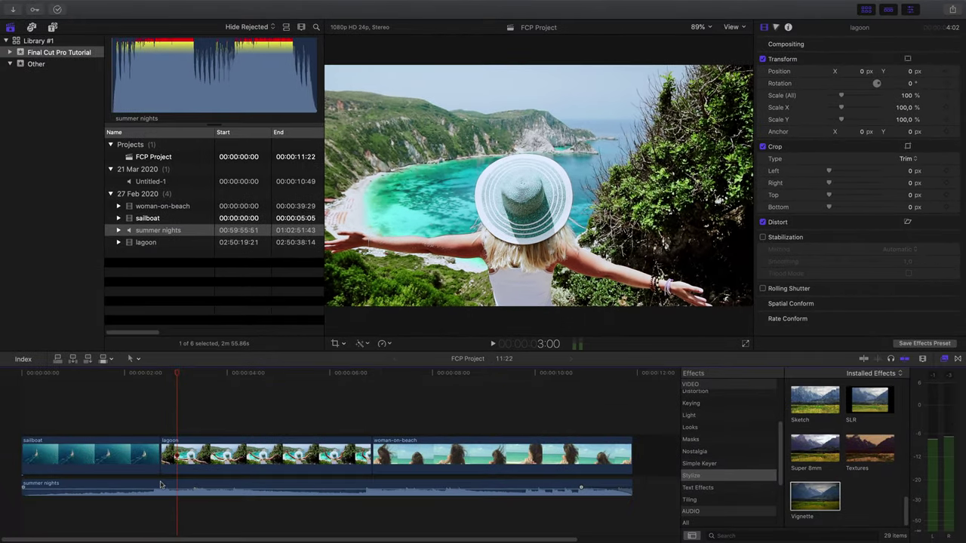
Select the summer nights music clip and try lowering its overall volume to -8.8 dB.
key("c")
left_click(177, 487)
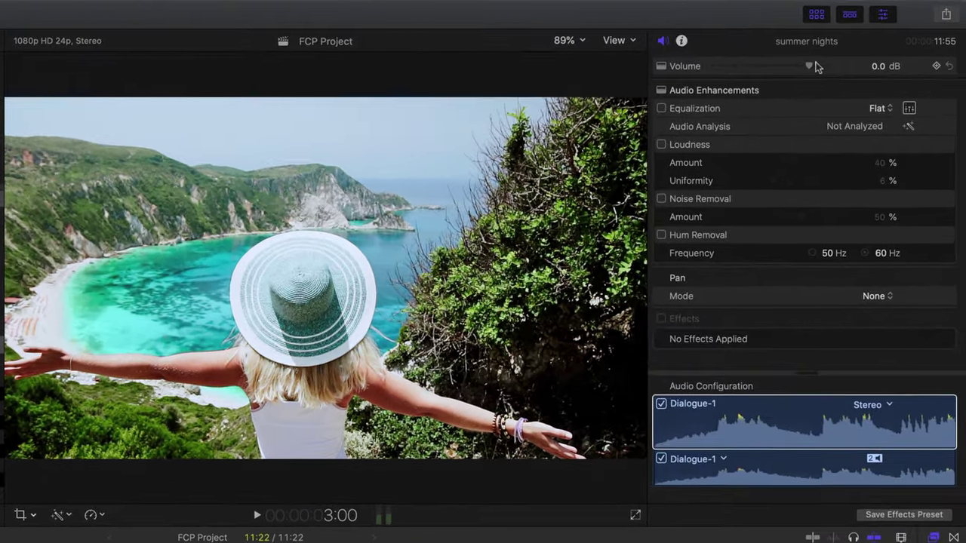
left_click_drag(810, 70, 847, 48)
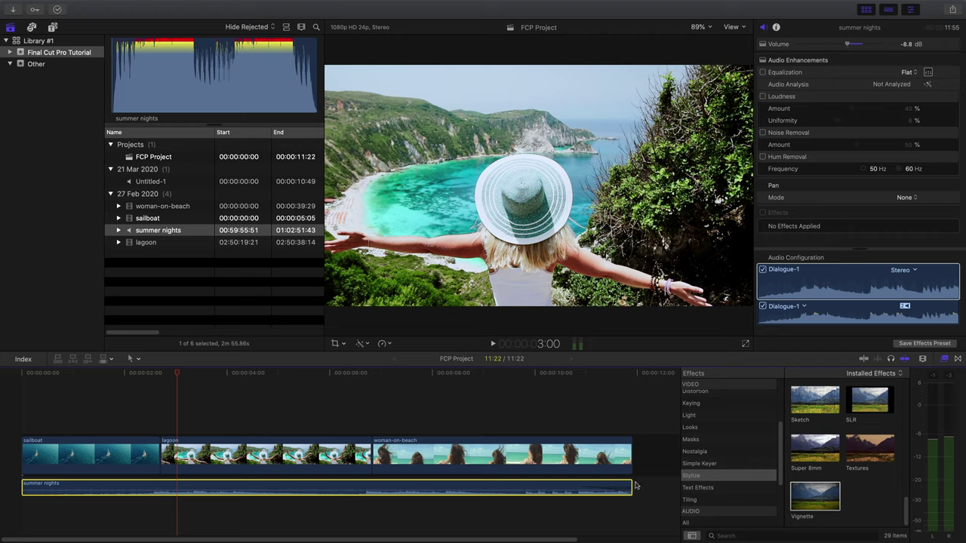
key("ctrl+alt+l")
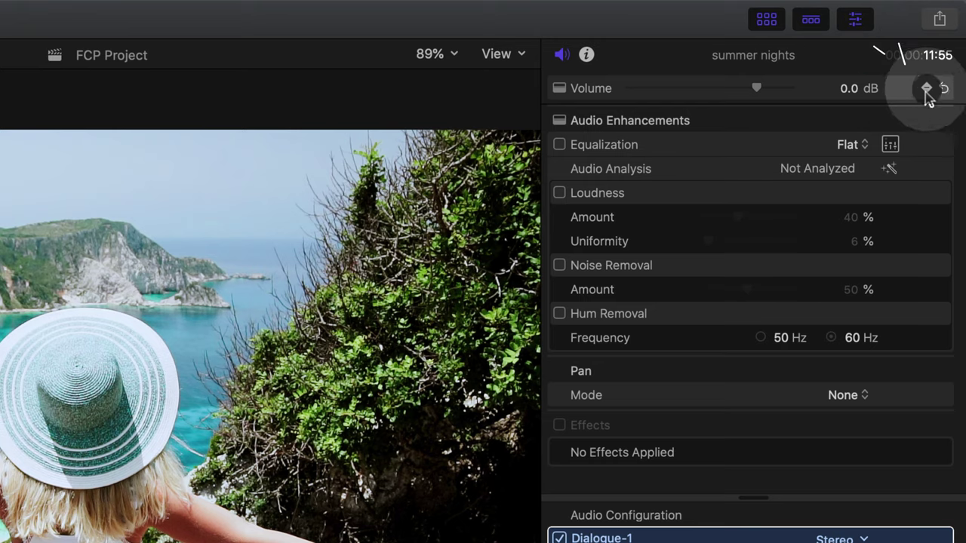
Add a volume keyframe to the summer nights clip at 3:00 and set the volume to -10 dB at 3:04.
left_click(927, 88)
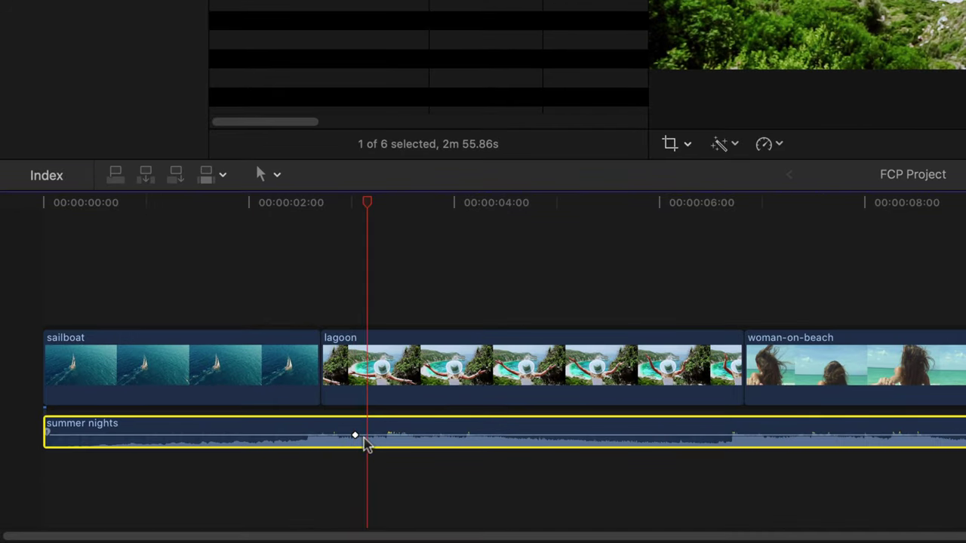
mouse_move(359, 436)
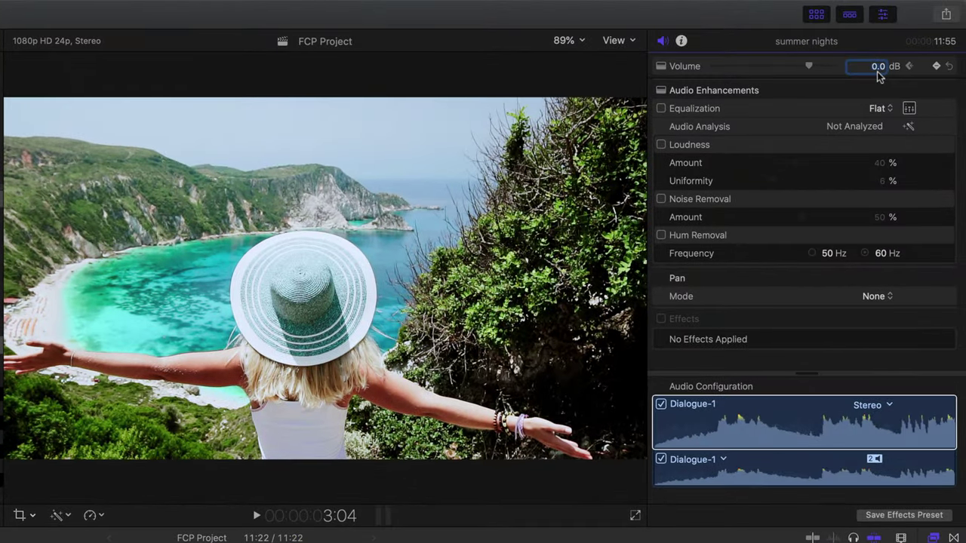
type("-10")
key("Return")
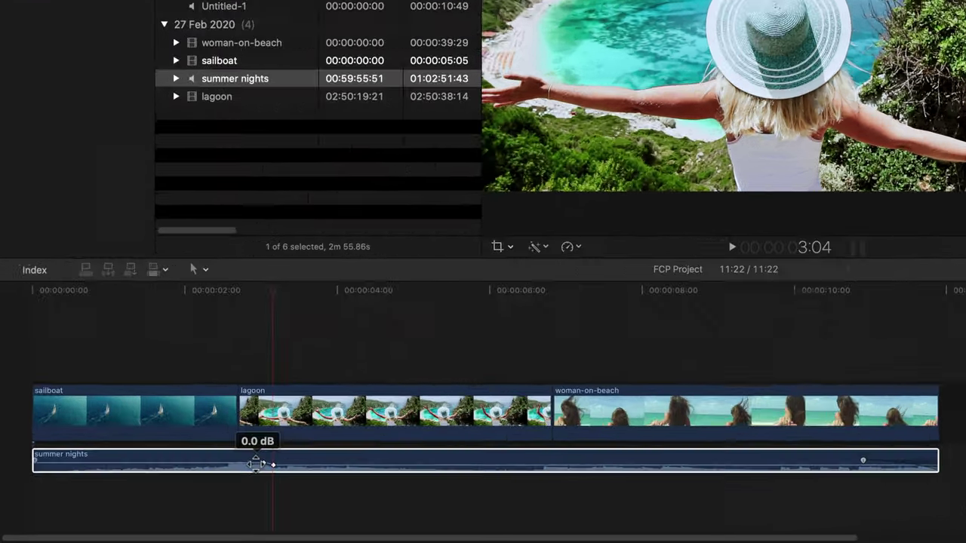
mouse_move(289, 469)
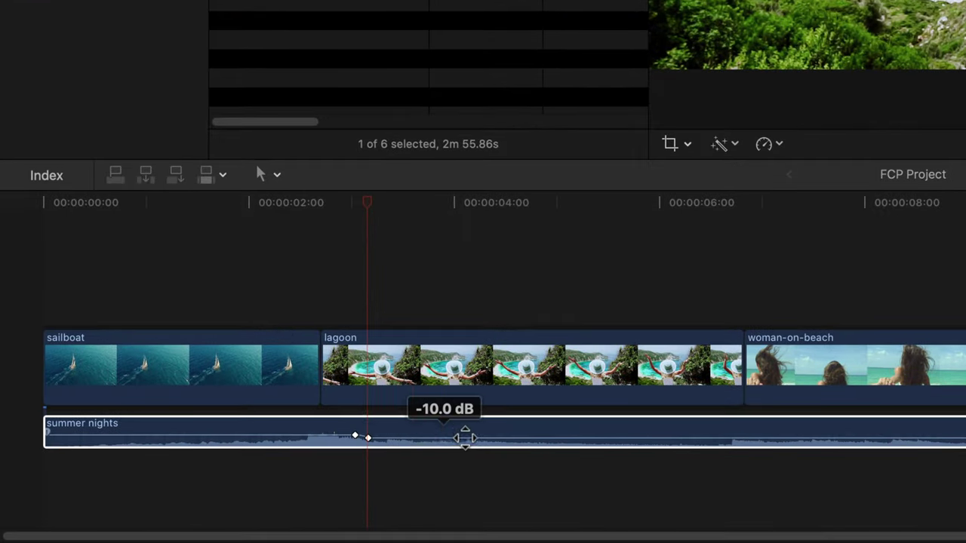
Add a volume keyframe to the summer nights clip at 6:10 and set the volume to 0 dB at 6:16.
left_click(704, 207)
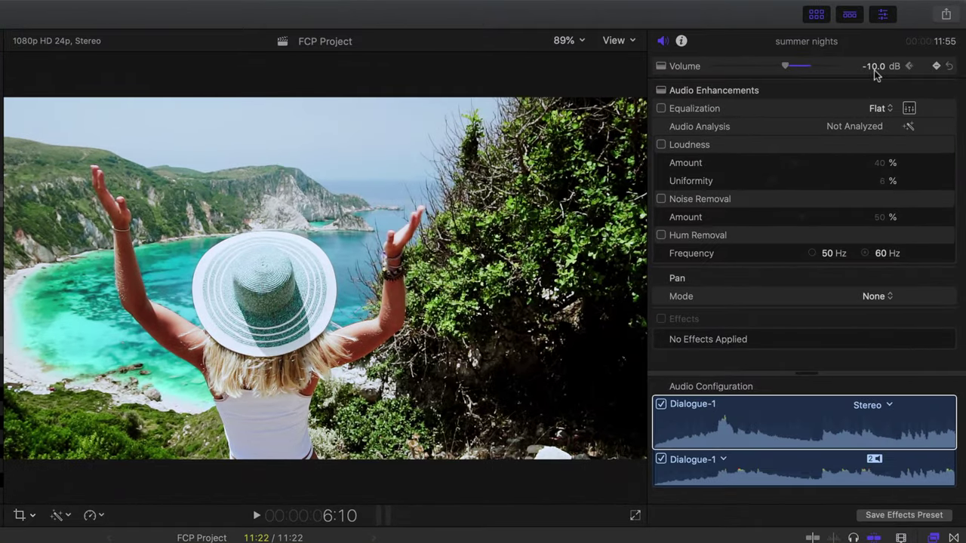
key("alt+k")
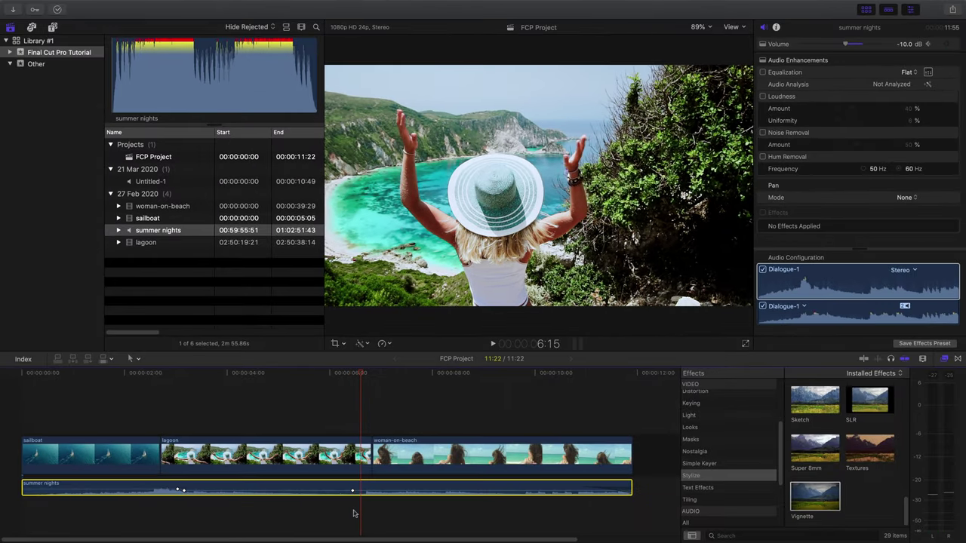
left_click(905, 45)
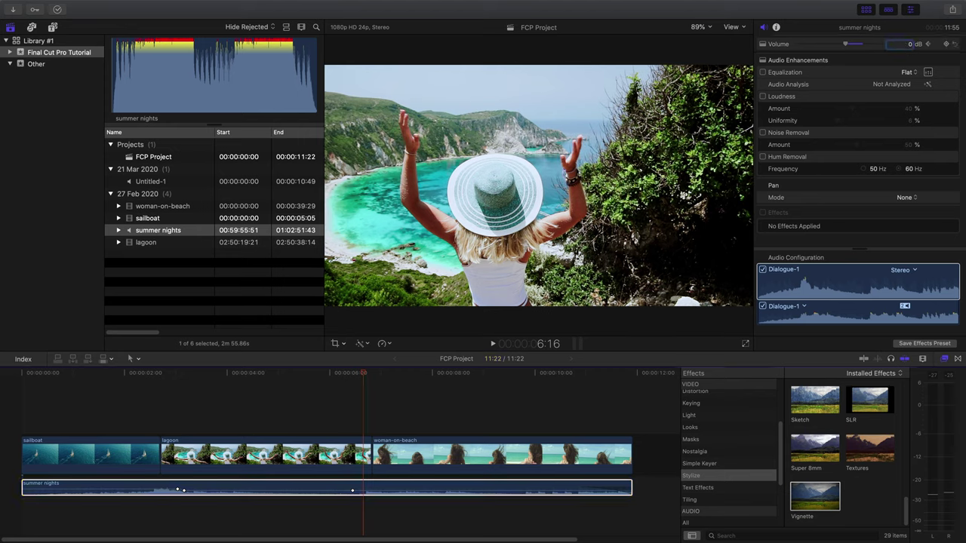
key("Return")
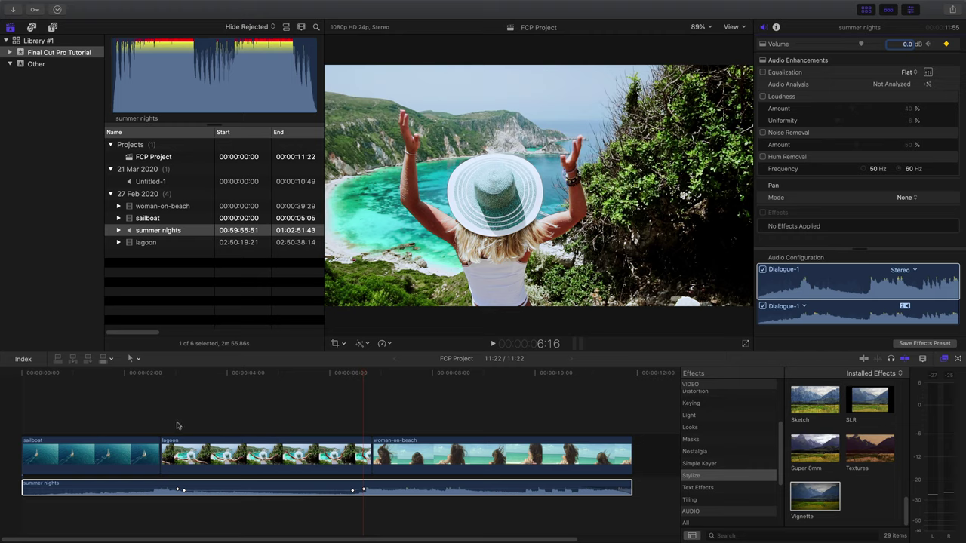
Play back the music's volume changes from 2:17 and check the lagoon clip's properties that can be keyframed.
left_click(164, 372)
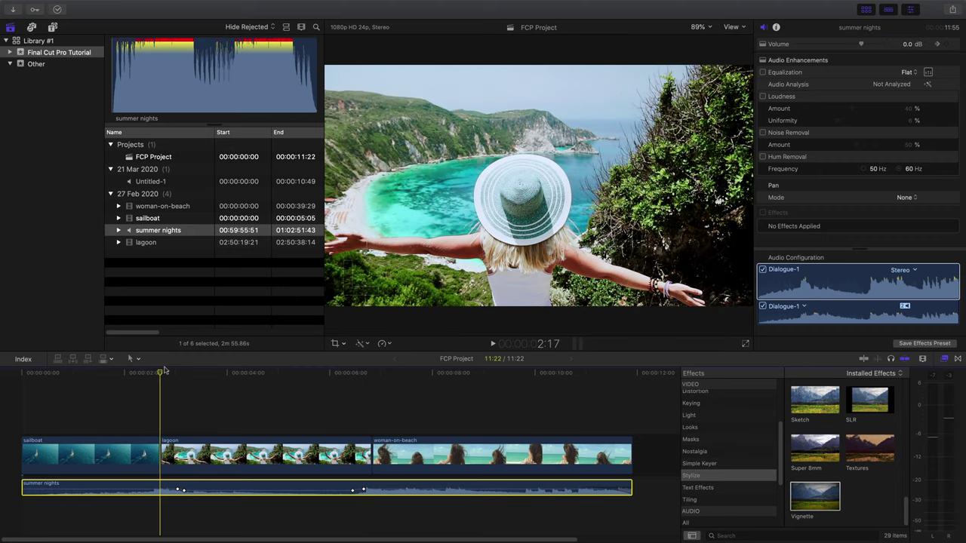
key("space")
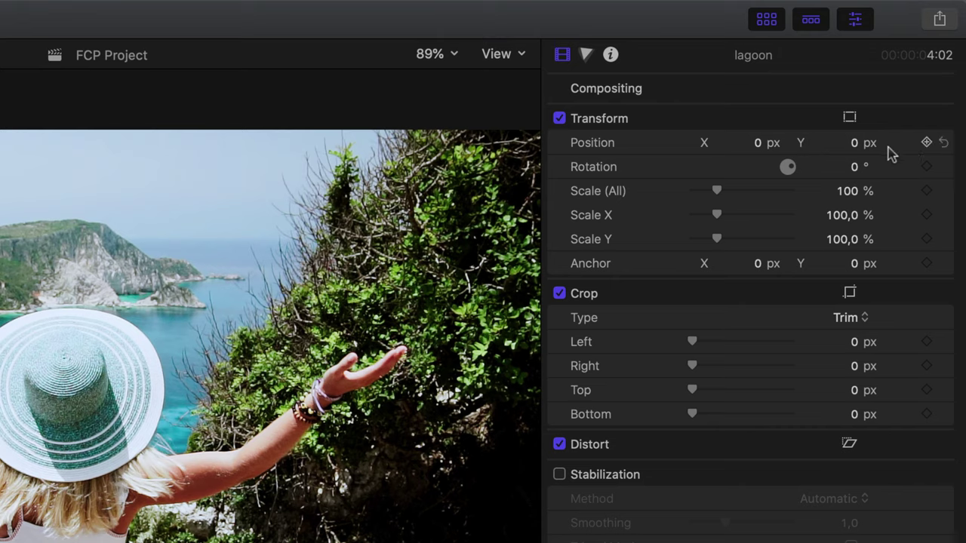
left_click(926, 218)
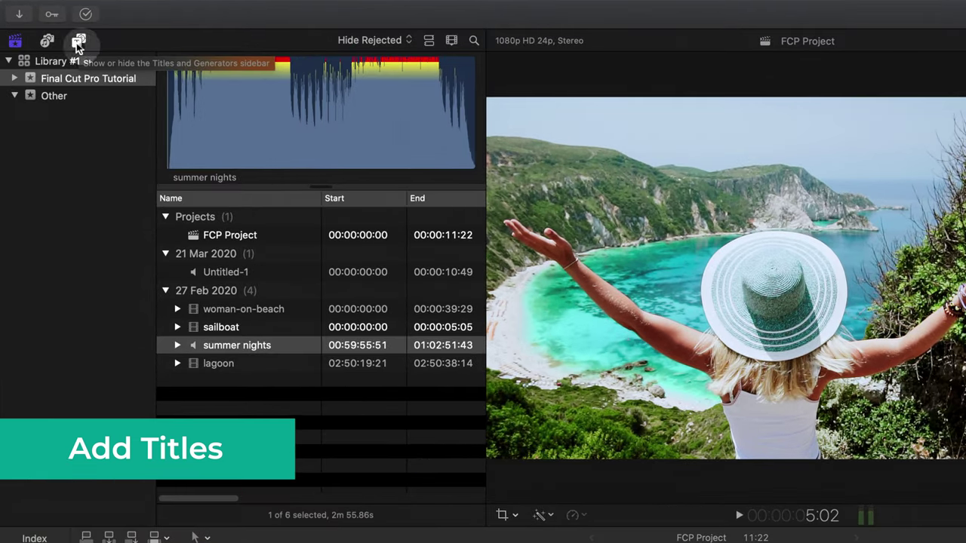
Browse the installed titles and the Solids, Textures and Backgrounds generators, then return to the full list of titles.
left_click(53, 28)
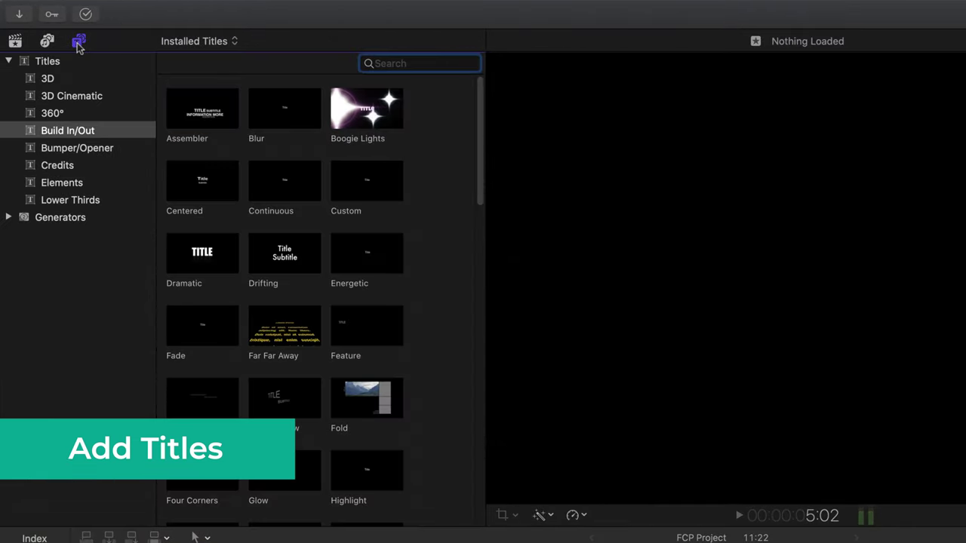
left_click(8, 218)
left_click(54, 288)
left_click(62, 305)
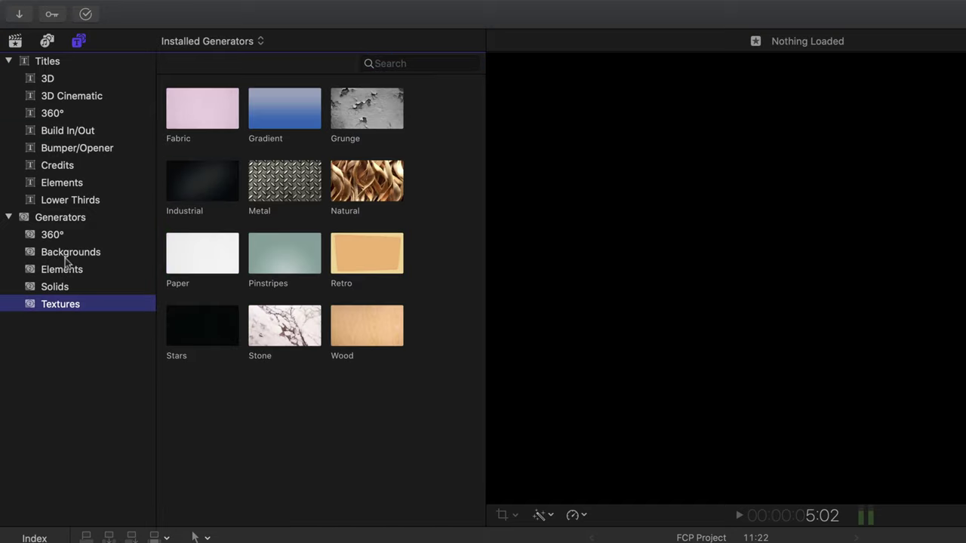
left_click(69, 257)
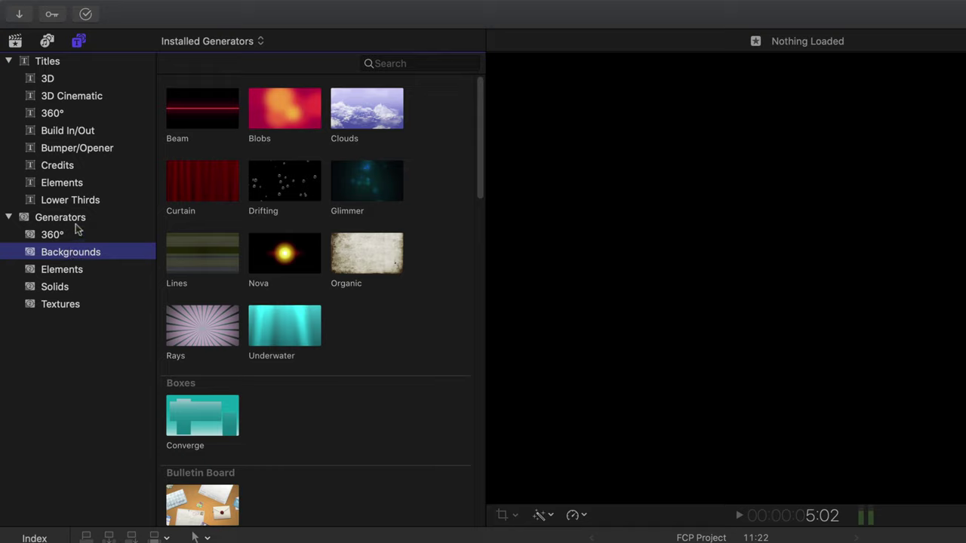
left_click(47, 62)
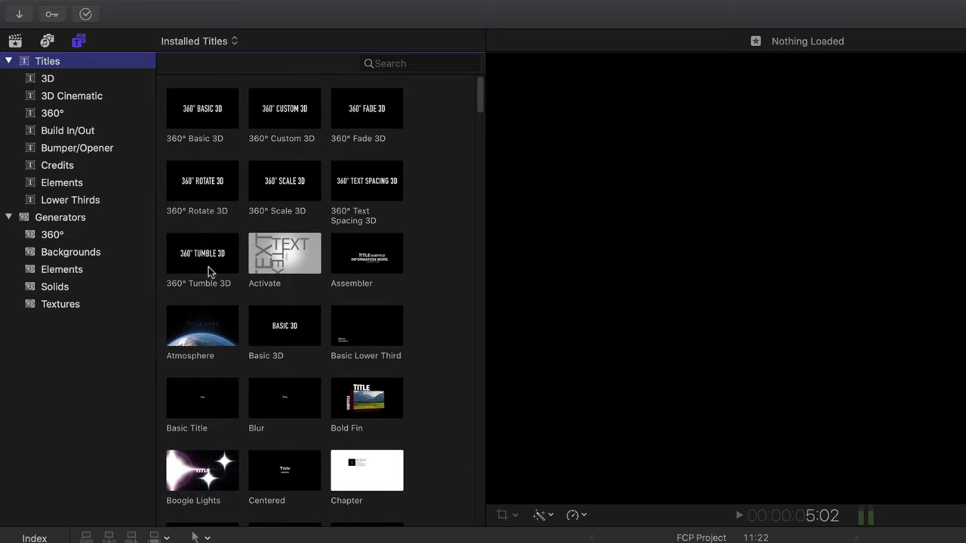
Add the Blur title to the timeline above the lagoon clip and move it into the primary storyline before the sailboat clip.
scroll(218, 398, "down", 2)
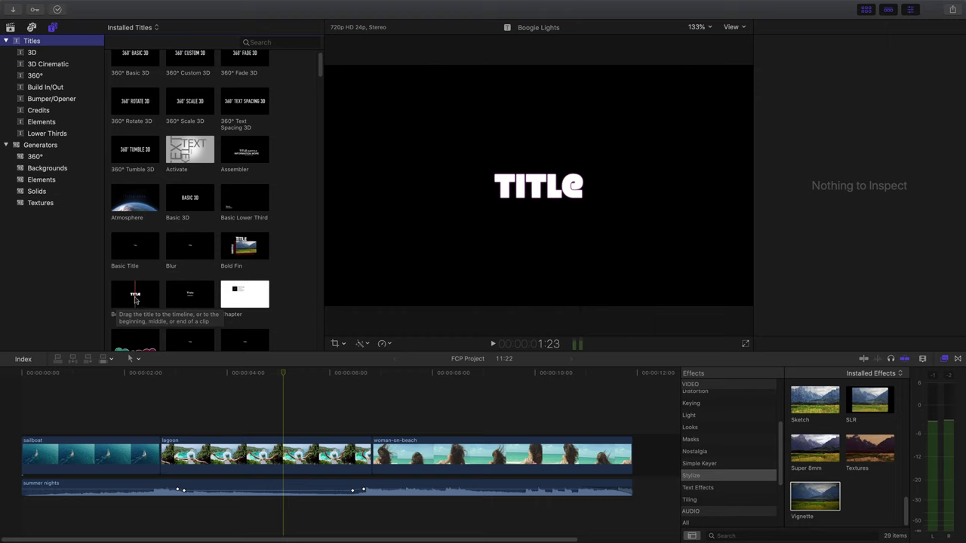
left_click_drag(175, 249, 213, 424)
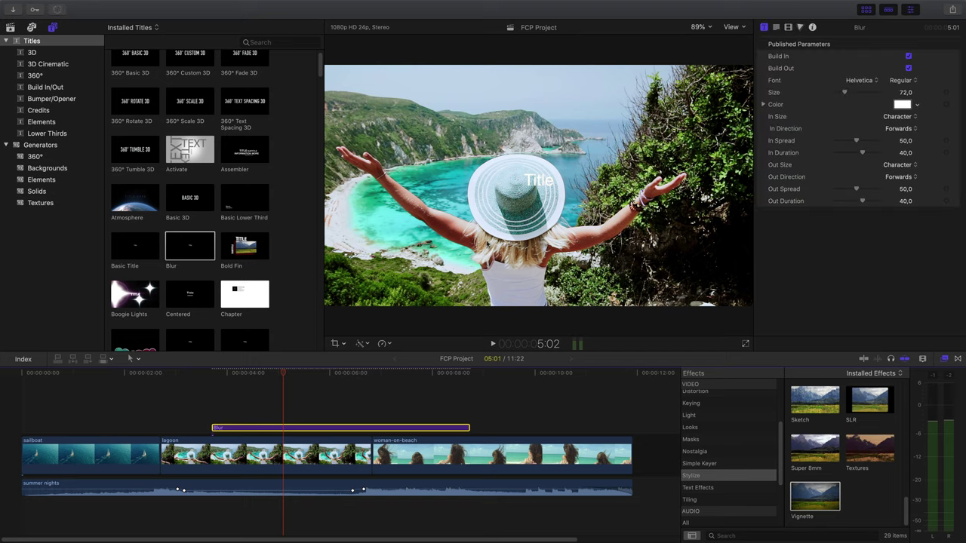
left_click_drag(295, 431, 55, 450)
left_click(120, 376)
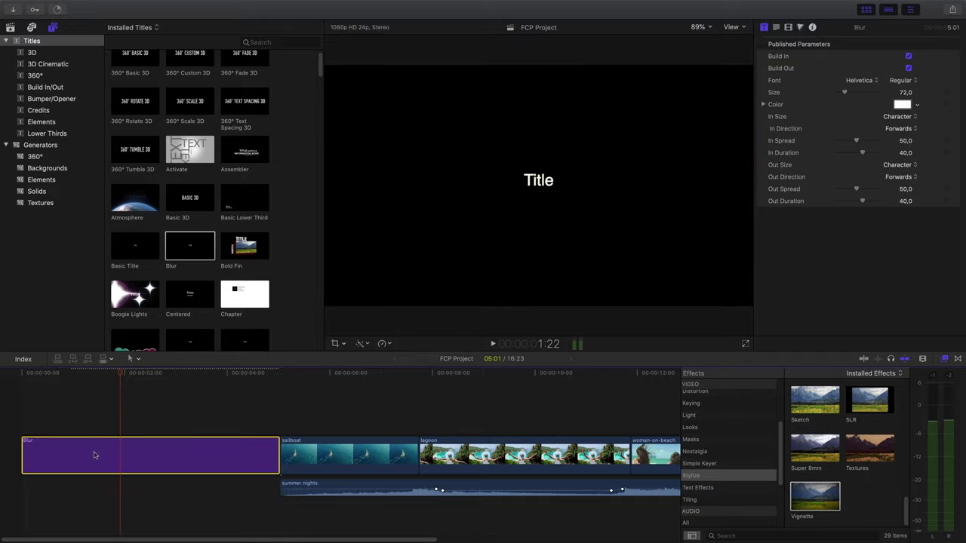
Lift the Blur title above the sailboat clip at the start of the timeline and trim it to that clip's end.
mouse_move(252, 445)
left_mouse_down()
mouse_move(445, 412)
mouse_move(251, 427)
left_mouse_up()
left_click(100, 376)
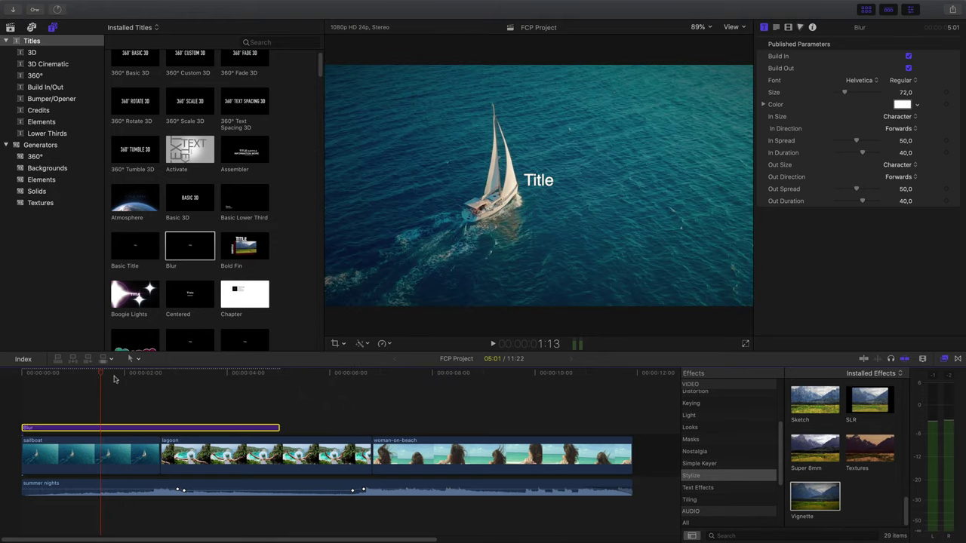
left_click_drag(279, 428, 159, 430)
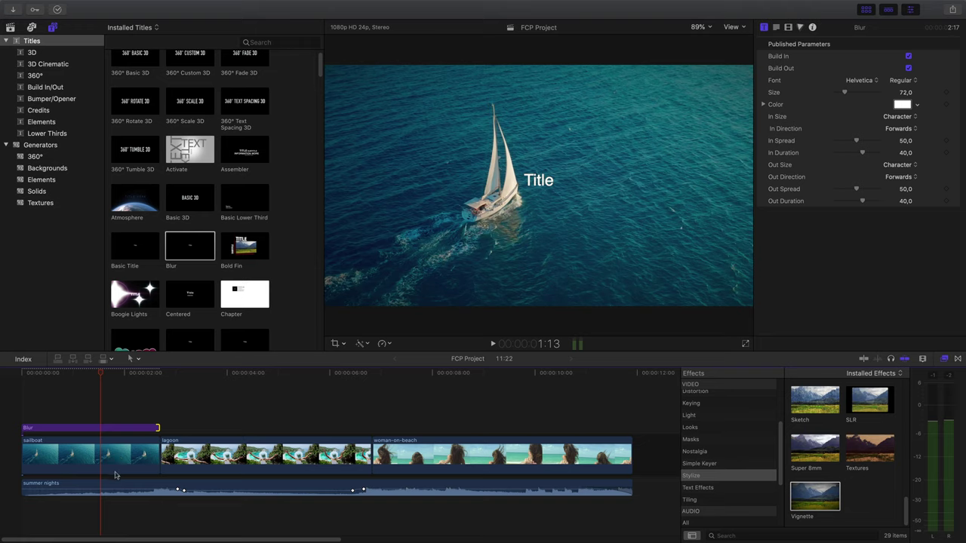
Select the Blur title, check its published parameters, and change its text to "Greece Holiday 2020".
left_click(83, 430)
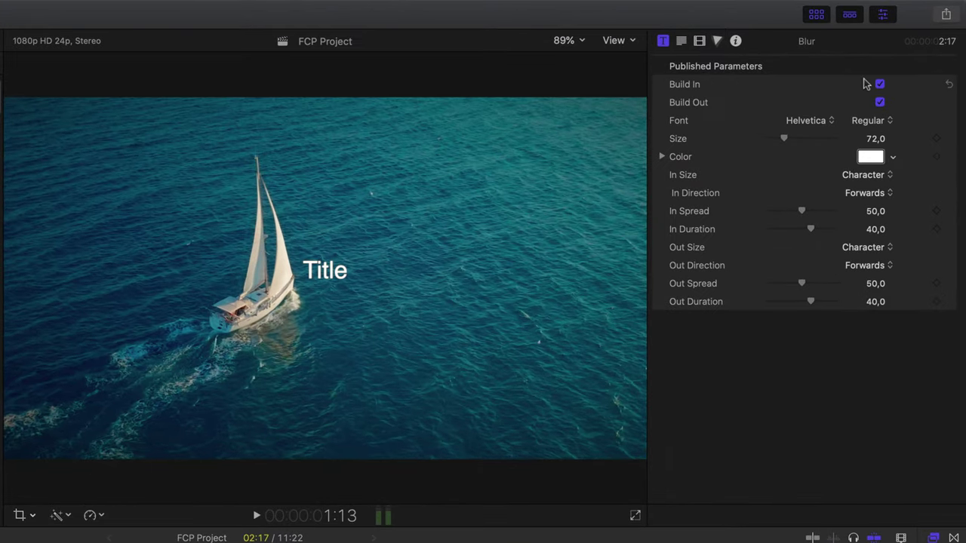
left_click(879, 84)
left_click(682, 41)
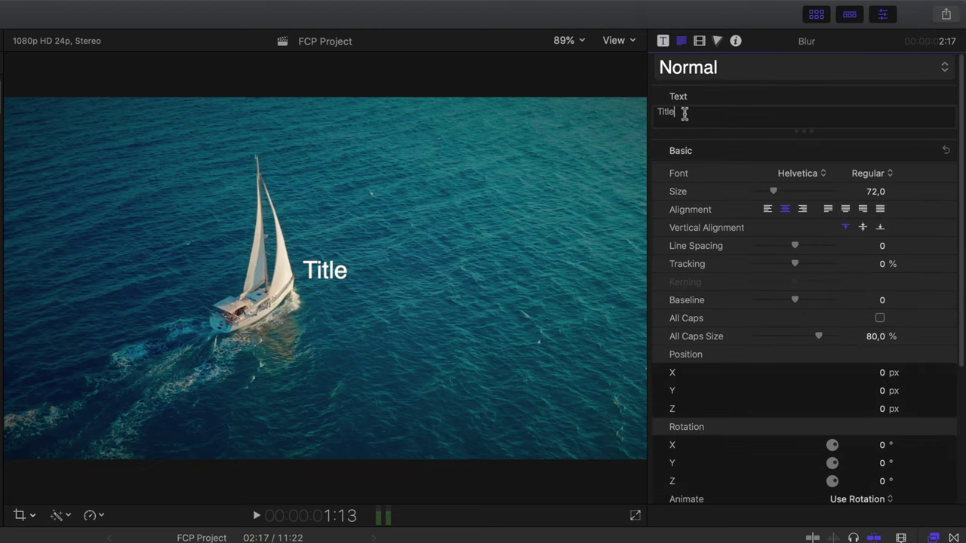
type("Greece Holida")
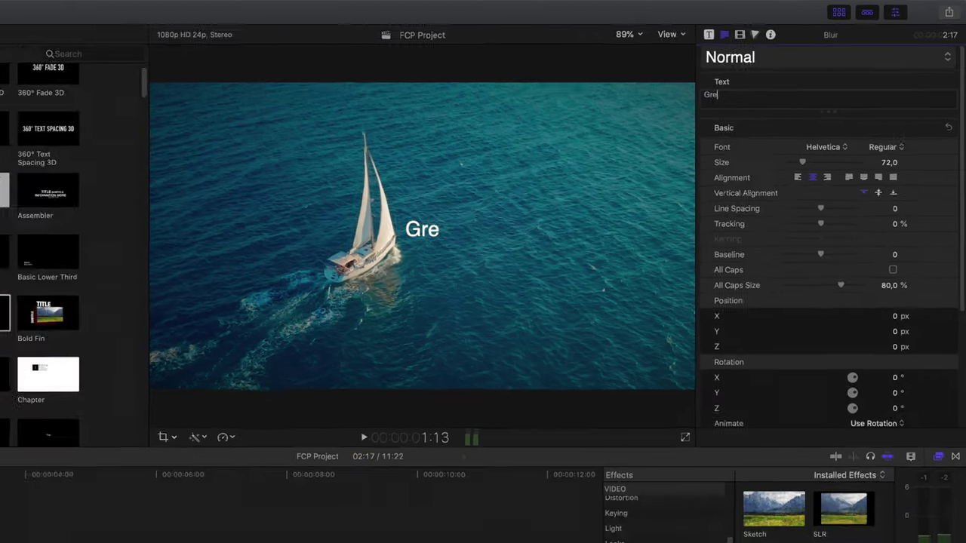
type("y 2020")
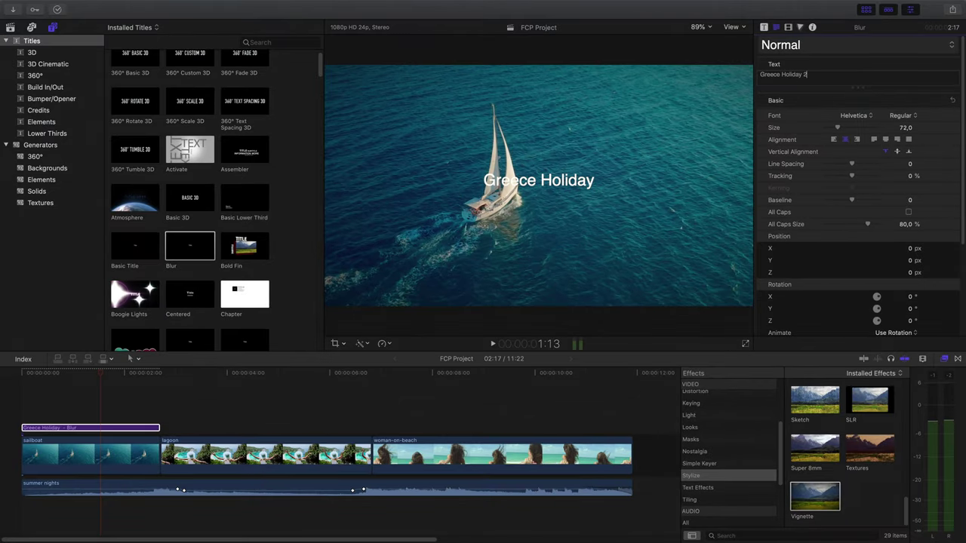
Set the title's font to Montserrat and its position to X 426 px and Y -270 px.
left_click(866, 115)
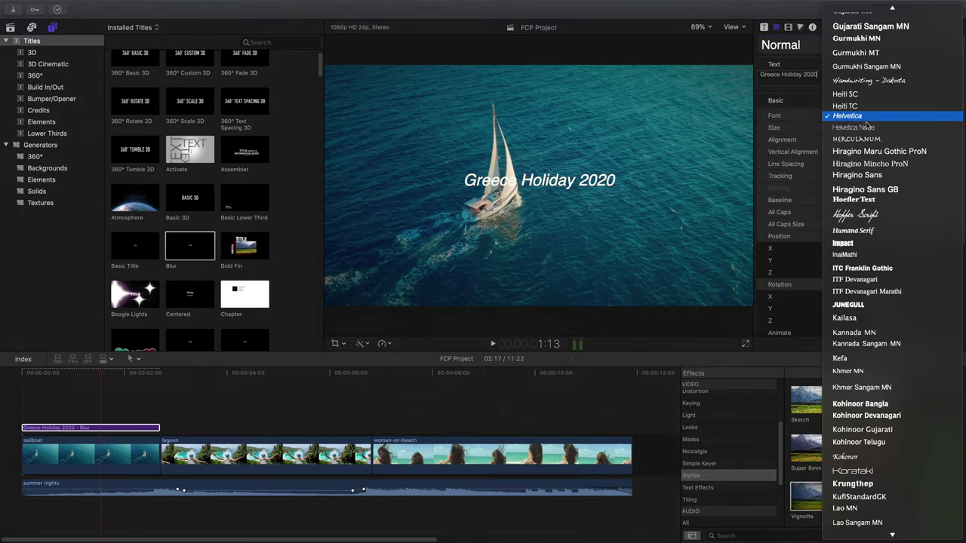
scroll(875, 309, "down", 3)
scroll(878, 358, "down", 5)
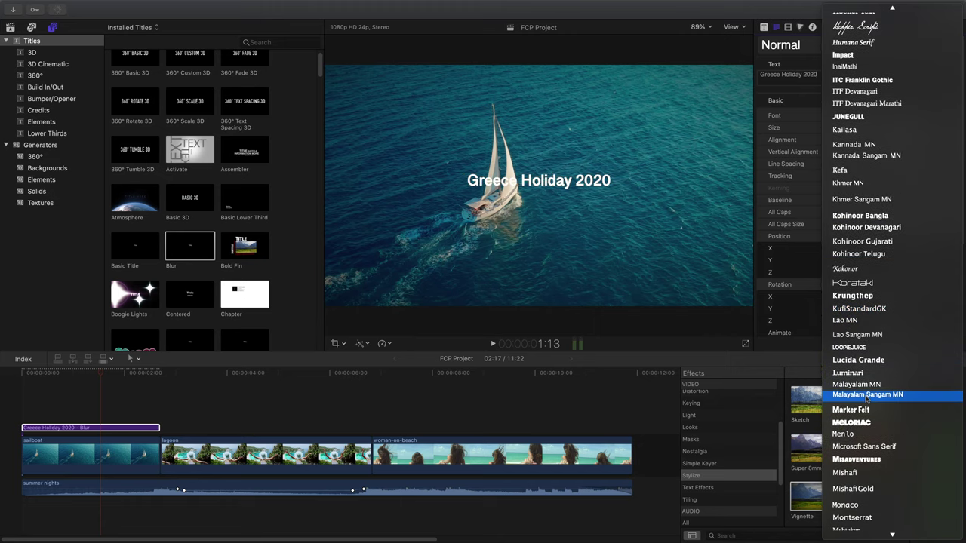
scroll(866, 400, "down", 2)
left_click(857, 475)
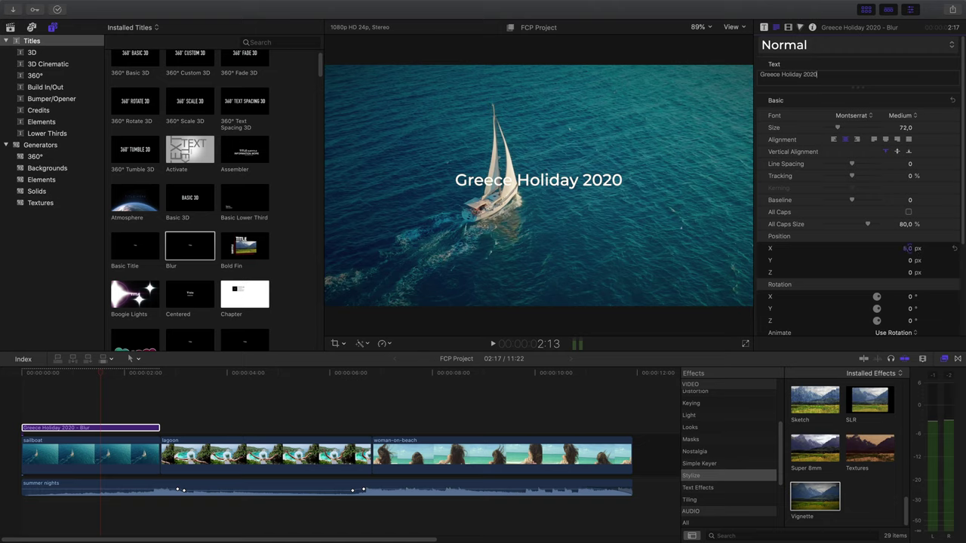
mouse_move(906, 248)
left_mouse_down()
mouse_move(944, 248)
mouse_move(890, 264)
mouse_move(911, 263)
left_mouse_up()
Play back the title over the sailboat clip from the start of the timeline.
left_click(18, 375)
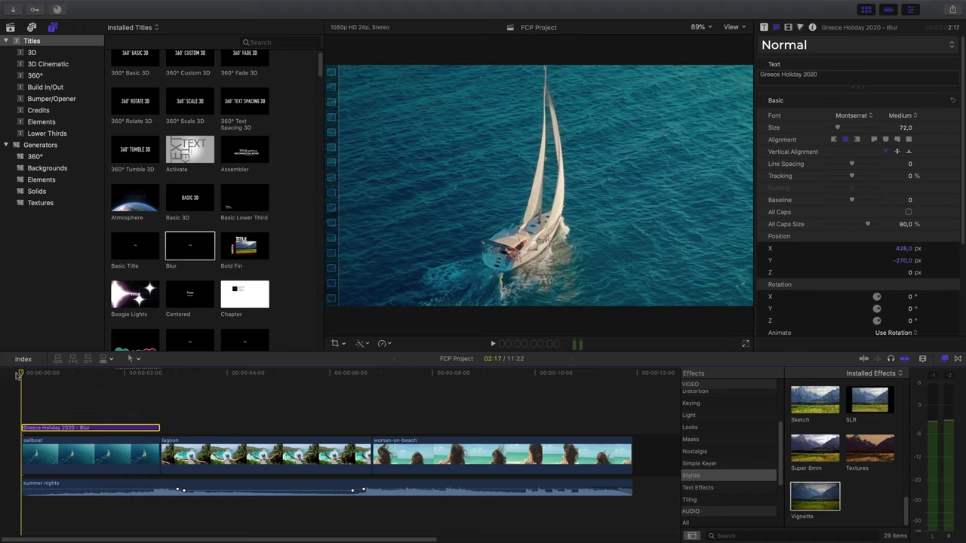
key("space")
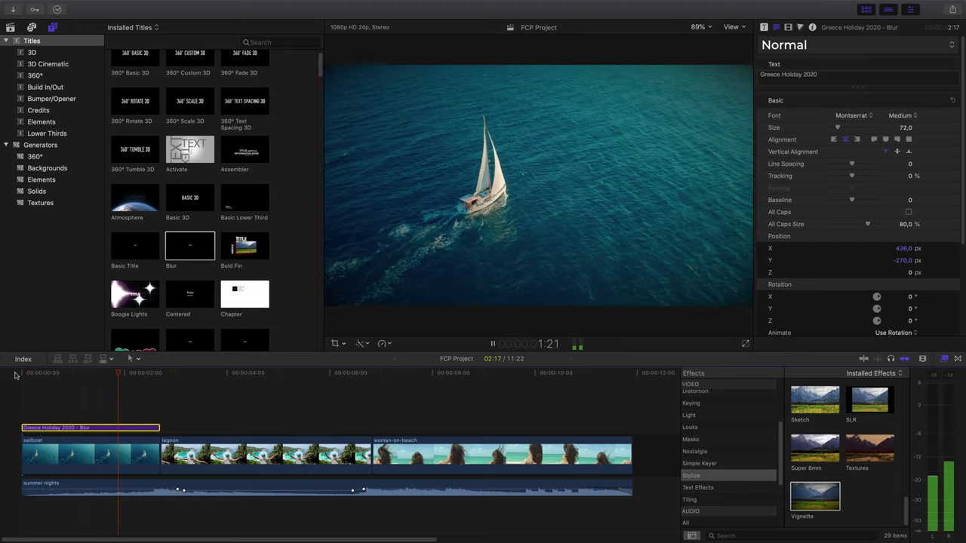
key("space")
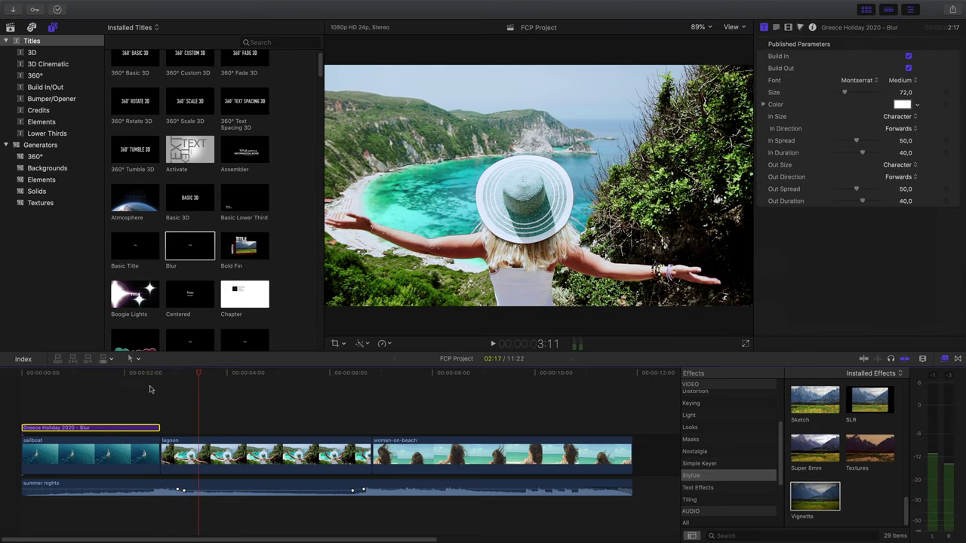
Select the title in the viewer at 1:05 and check its text settings and published parameters.
left_click(84, 376)
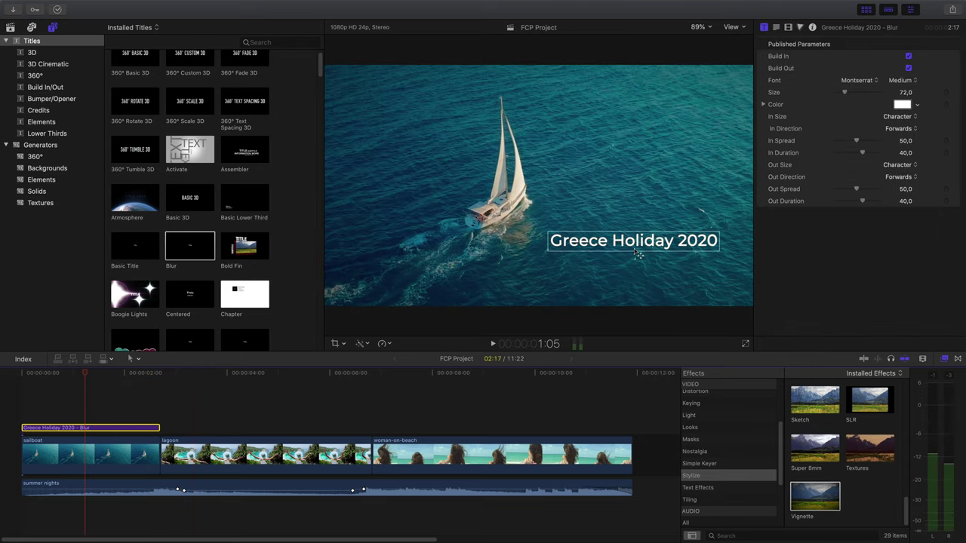
left_click(646, 248)
left_click(775, 27)
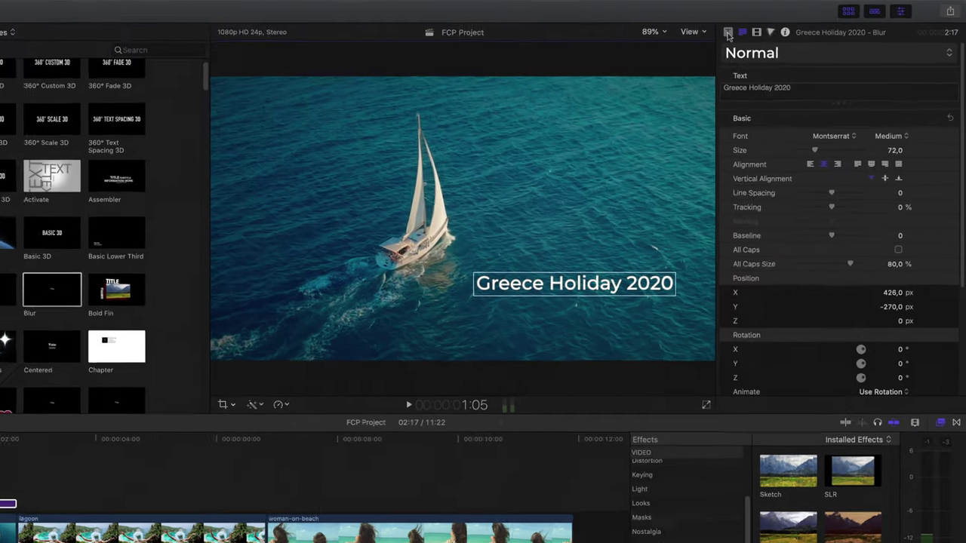
left_click(765, 28)
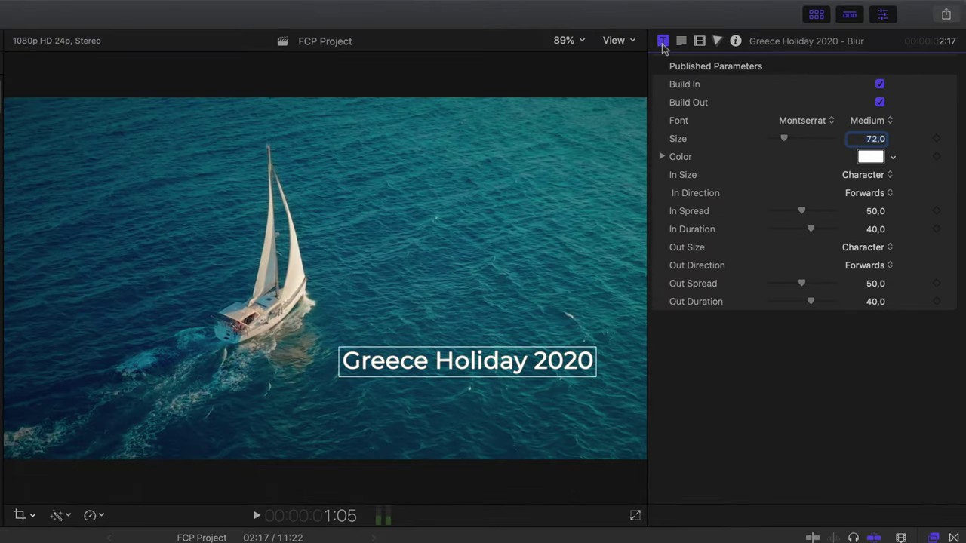
Try red and yellow as the title's text color and return it to white.
left_click(870, 157)
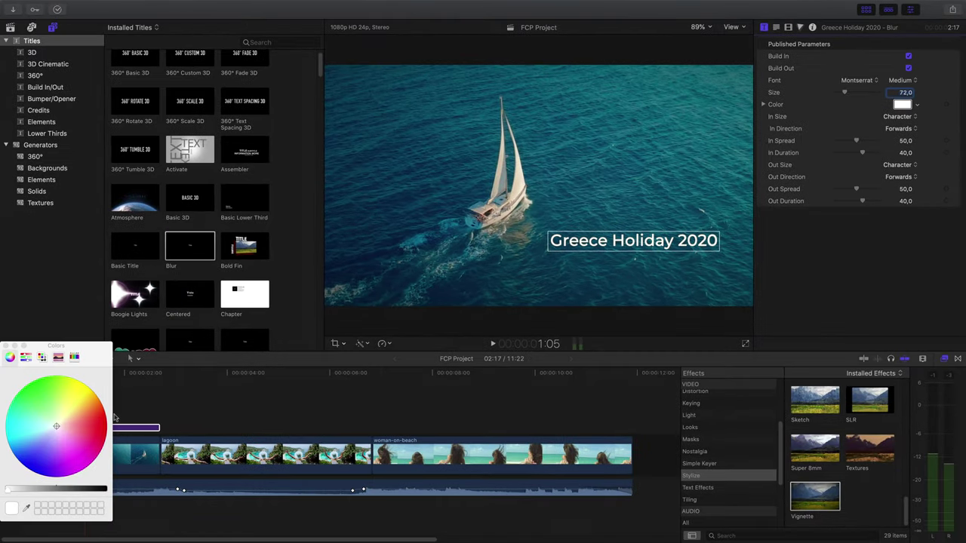
left_click(100, 423)
left_click_drag(111, 423, 123, 422)
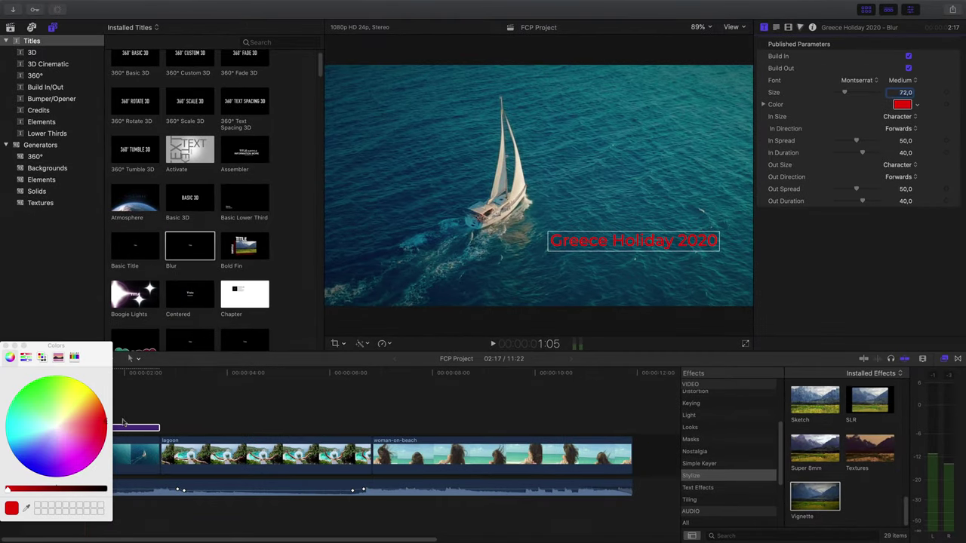
left_click(87, 387)
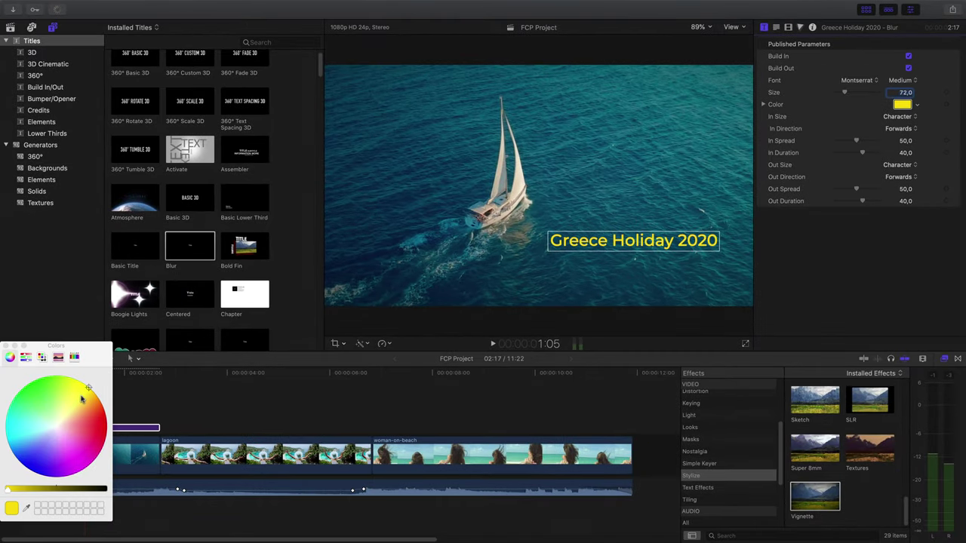
left_click(58, 426)
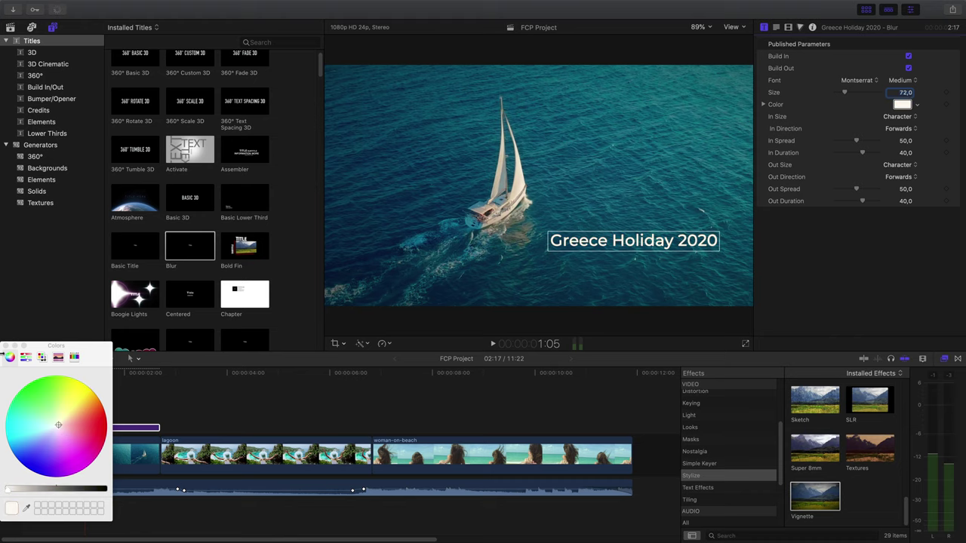
left_click(6, 345)
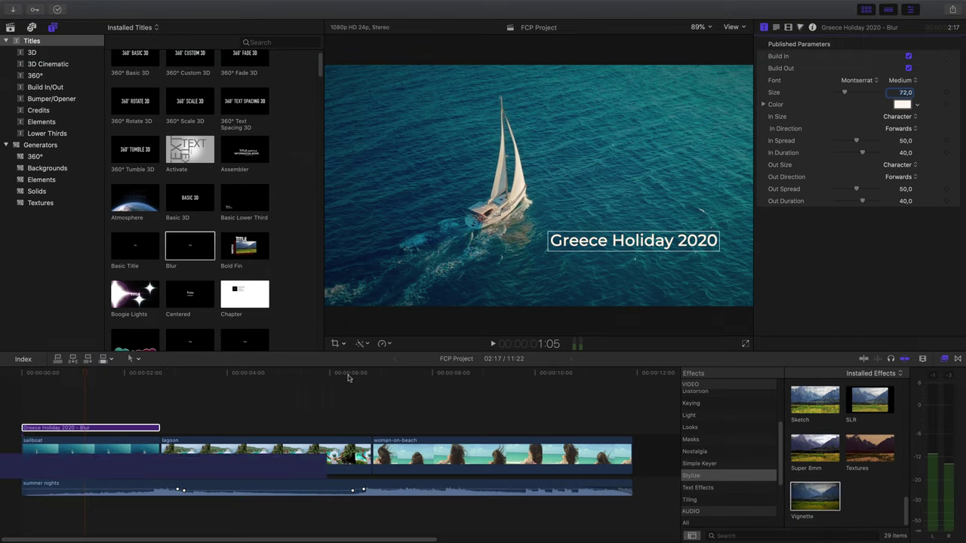
Move the playhead to about 6 seconds, over the last part of the lagoon clip.
left_click(343, 375)
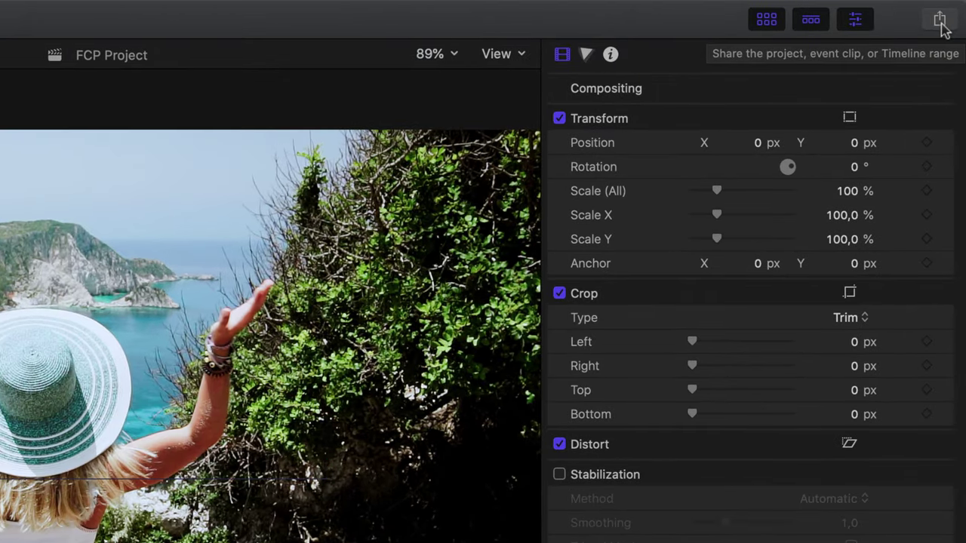
Start a Master File share of the project and check its format options in the export settings, keeping Video and Audio.
left_click(943, 25)
left_click(940, 23)
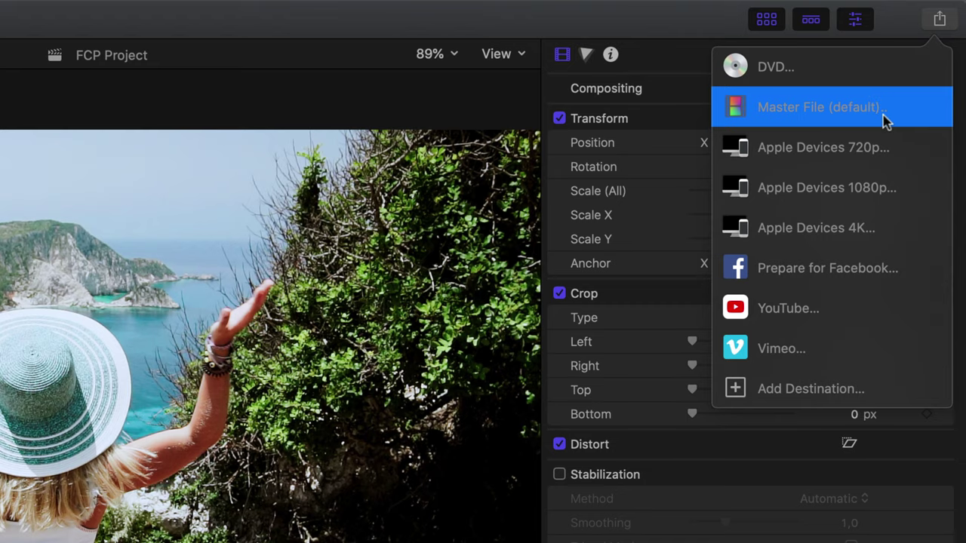
left_click(819, 113)
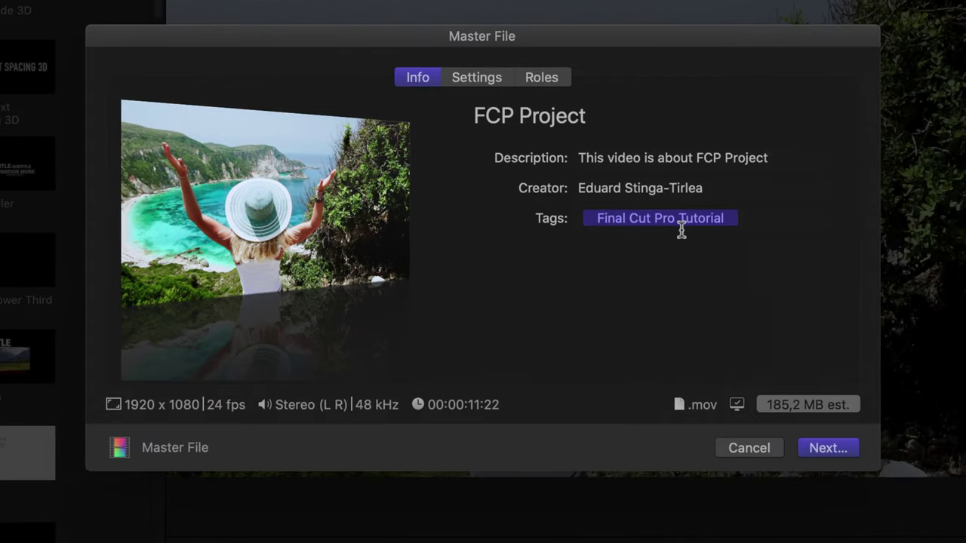
left_click(476, 78)
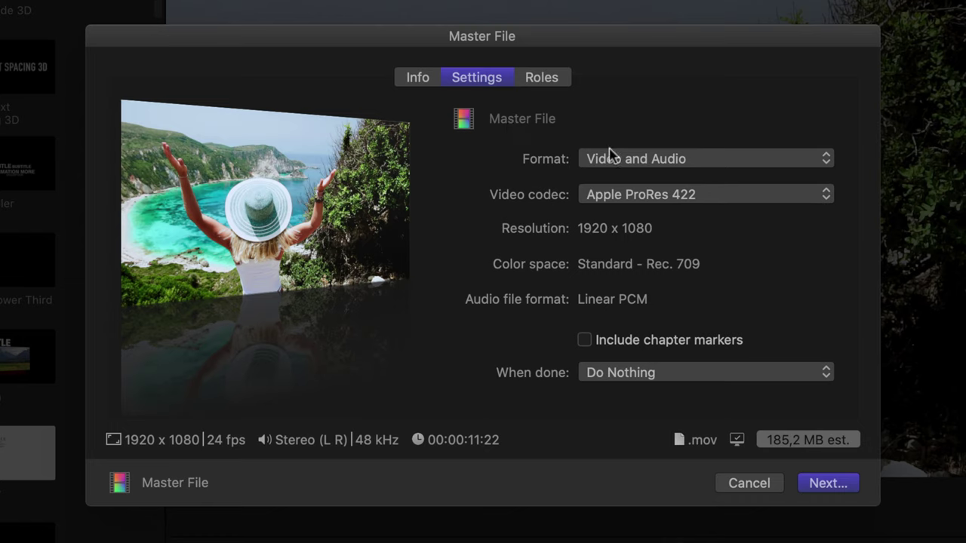
left_click(640, 159)
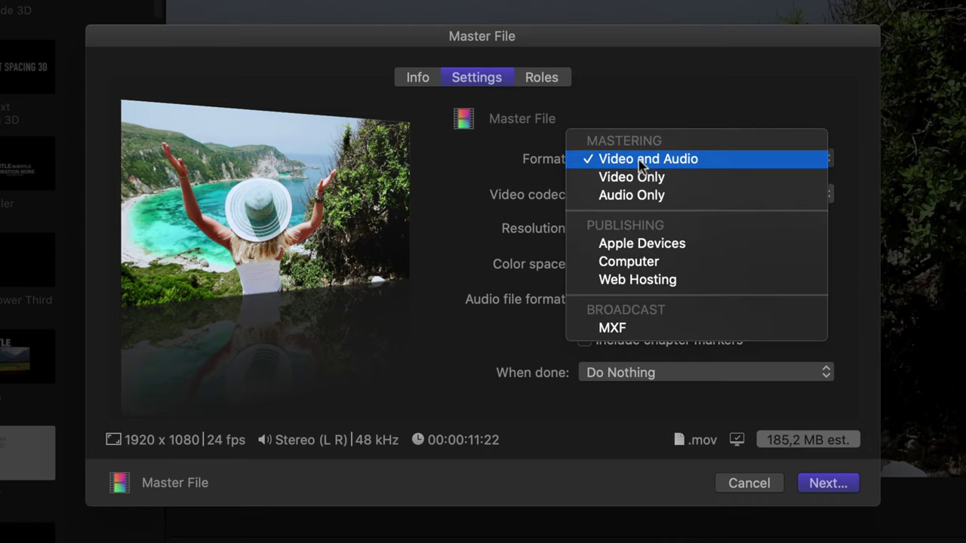
left_click(722, 103)
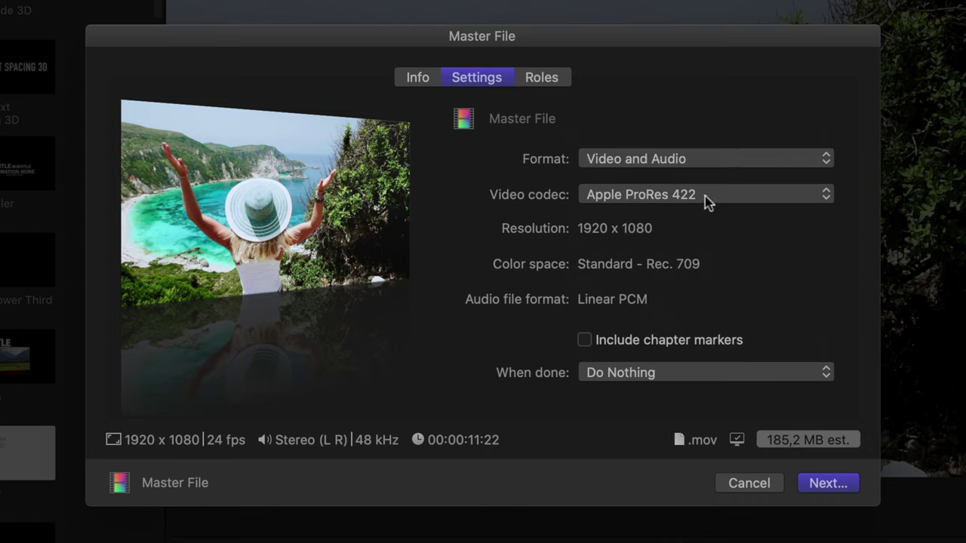
Set the export's video codec to H.264 and save the file as FCP Project in the Documents folder.
left_click(708, 197)
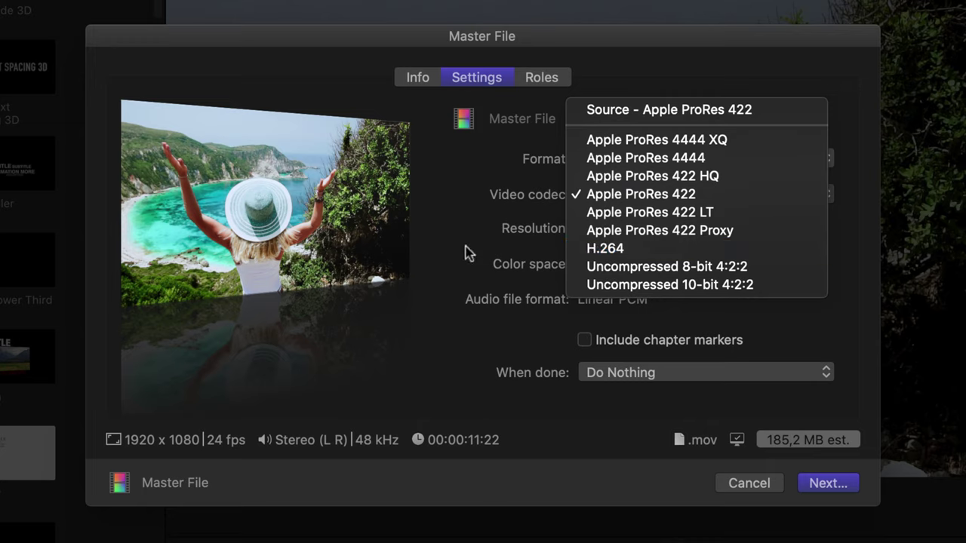
left_click(609, 251)
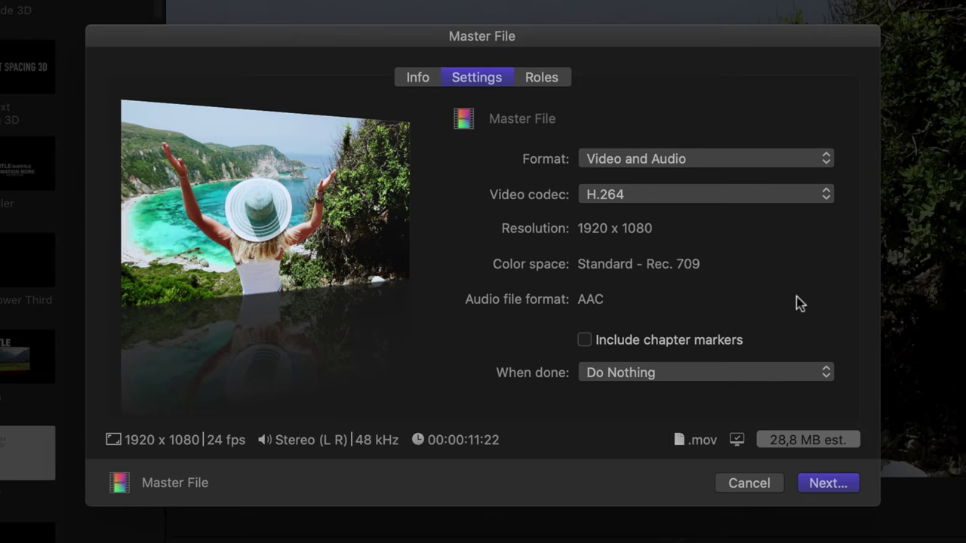
left_click(818, 481)
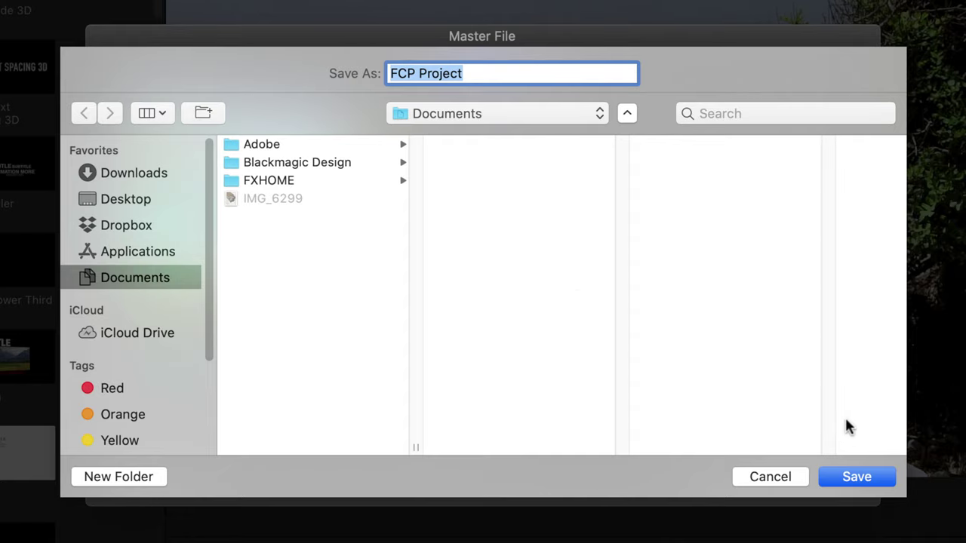
left_click(873, 482)
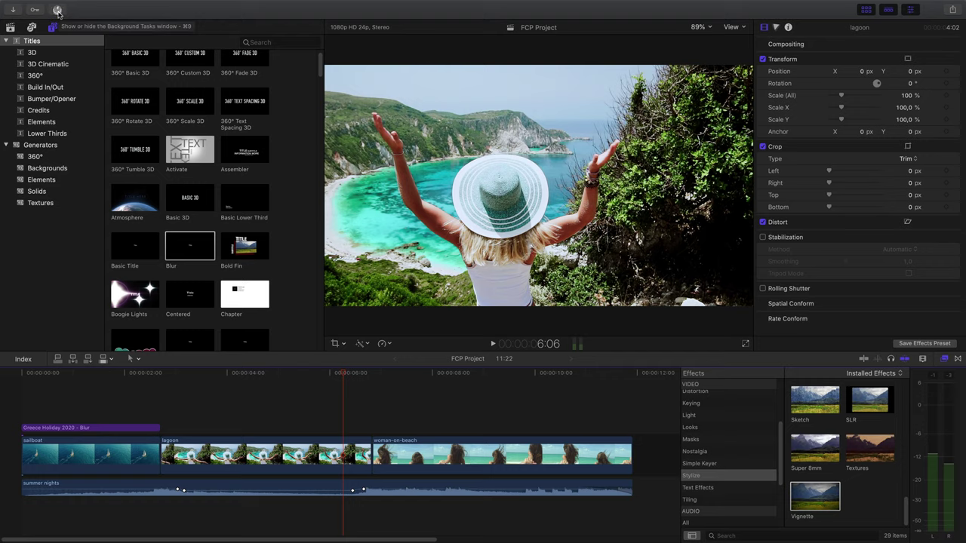
Check the sharing progress in the Background Tasks window and close it.
left_click(57, 10)
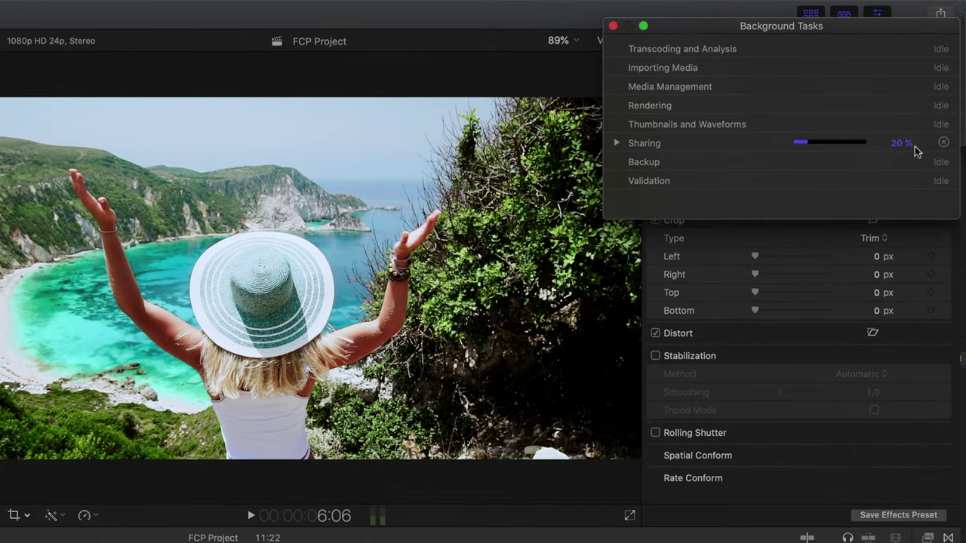
left_click(613, 27)
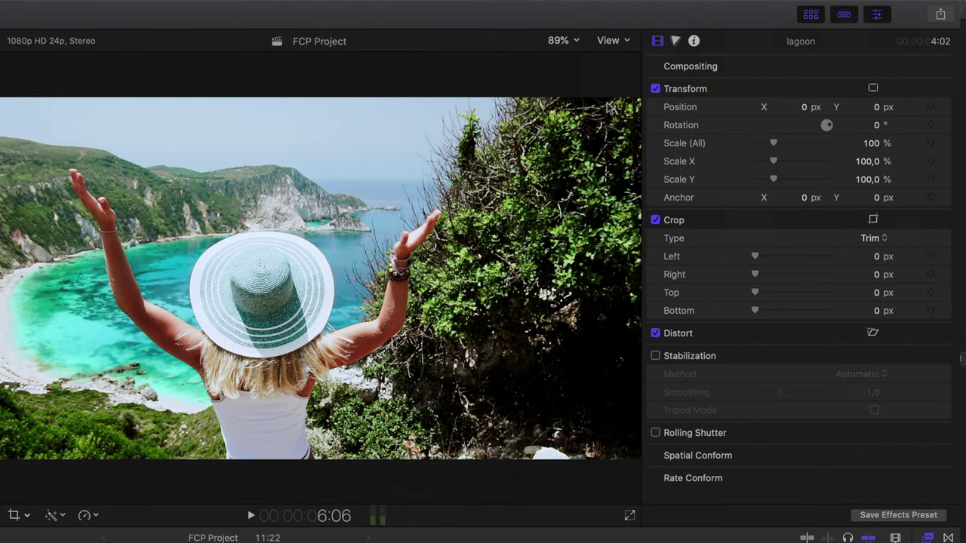